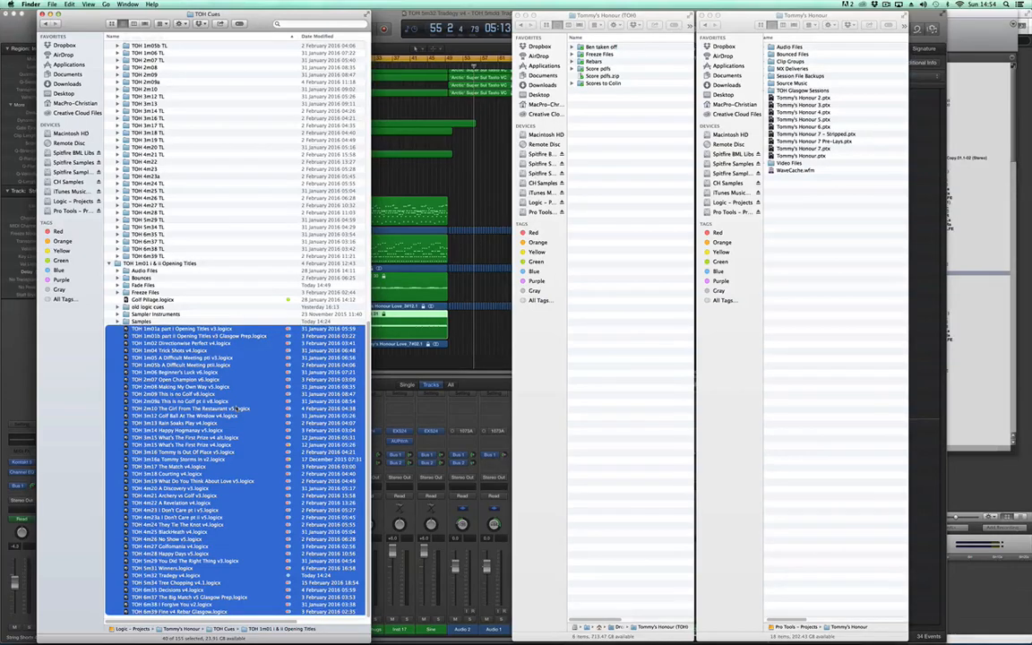
Step: Examine the Orch, TL and TOH 1m01 i & ii Opening Titles folders and the selected Logic cue files in the TOH Cues folder
scroll(237, 412, up, 10)
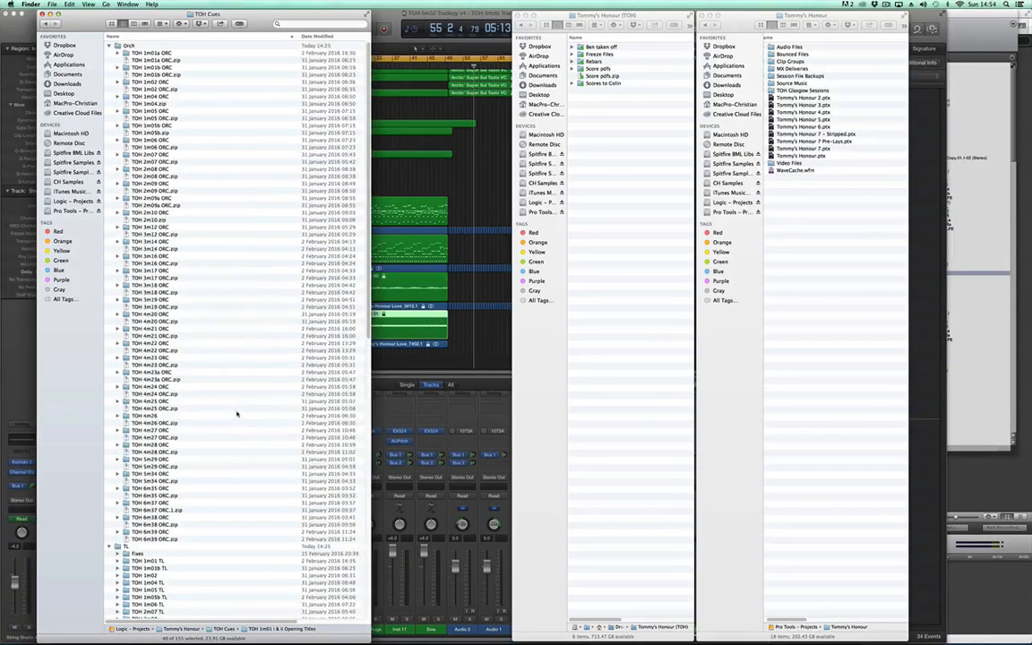
scroll(236, 413, down, 10)
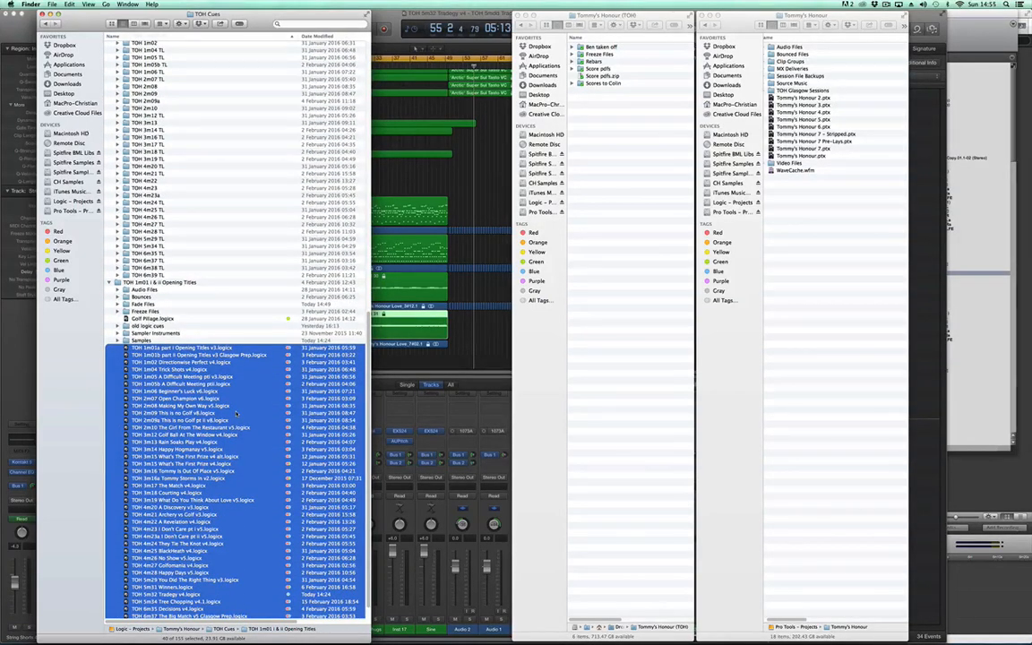
scroll(236, 413, down, 2)
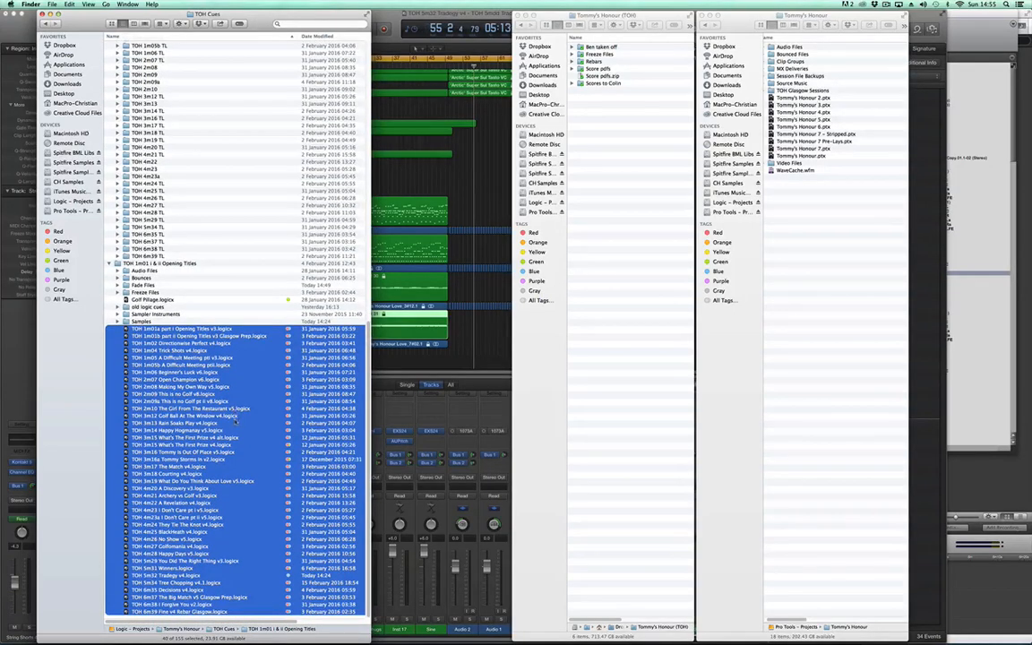
scroll(236, 421, up, 10)
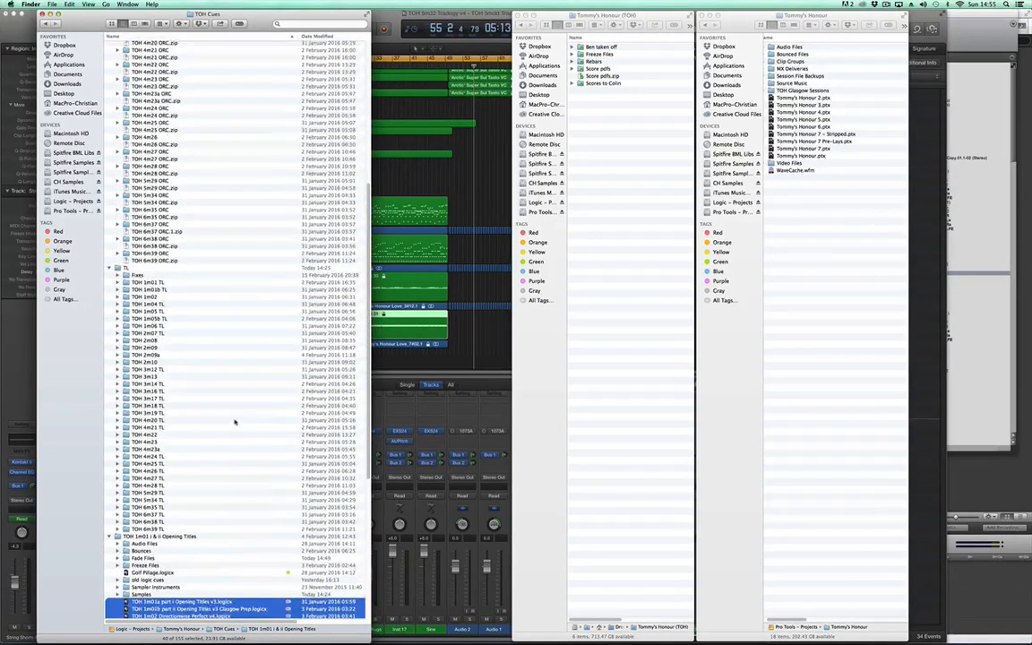
scroll(235, 421, down, 10)
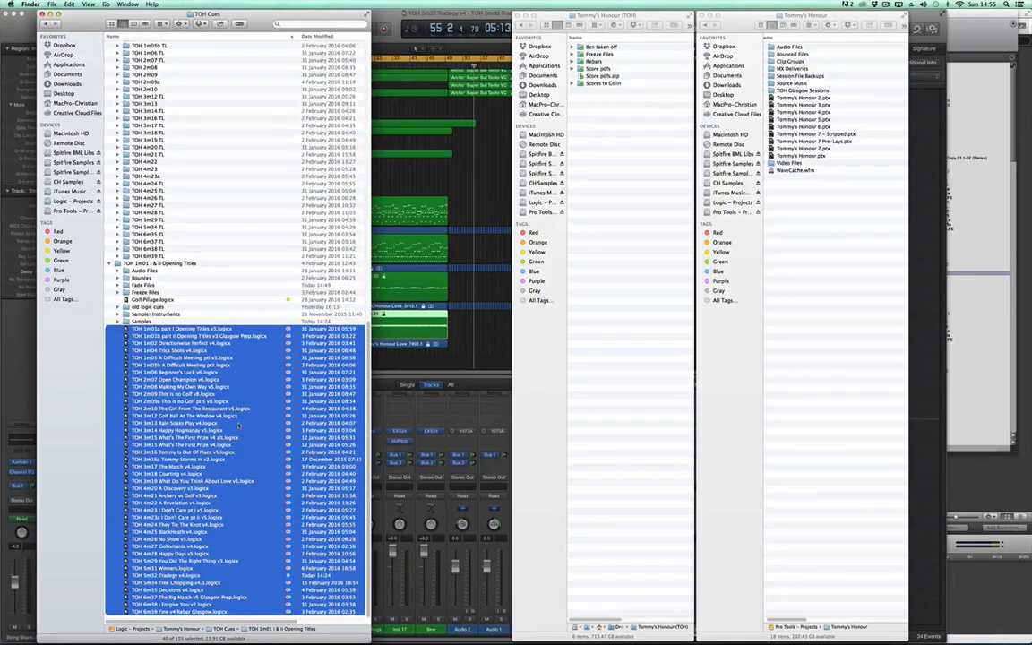
scroll(240, 426, up, 7)
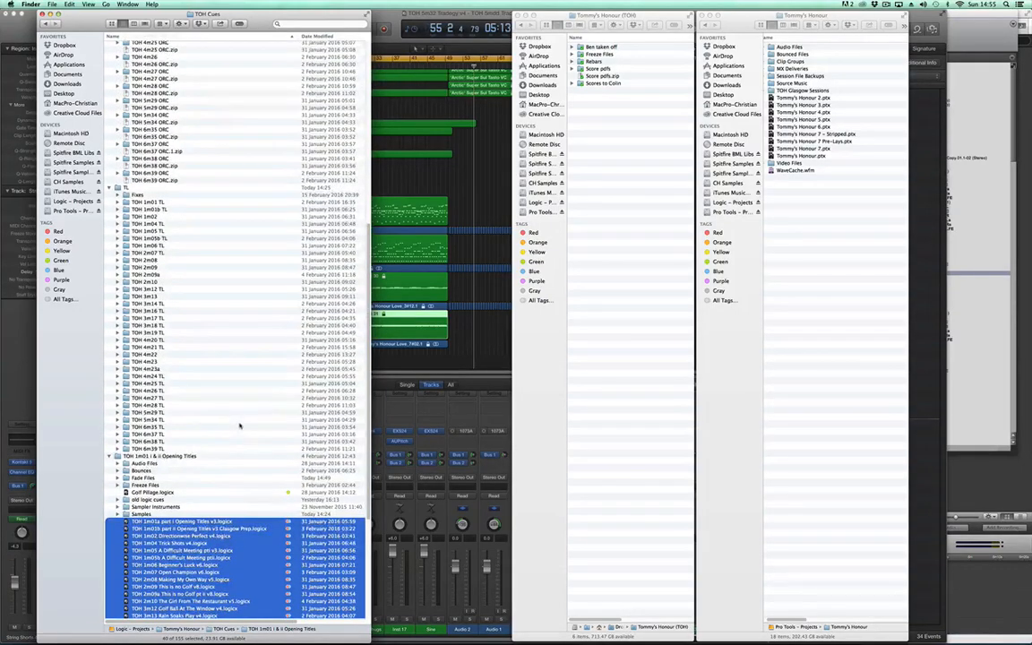
scroll(240, 425, up, 11)
scroll(240, 425, down, 12)
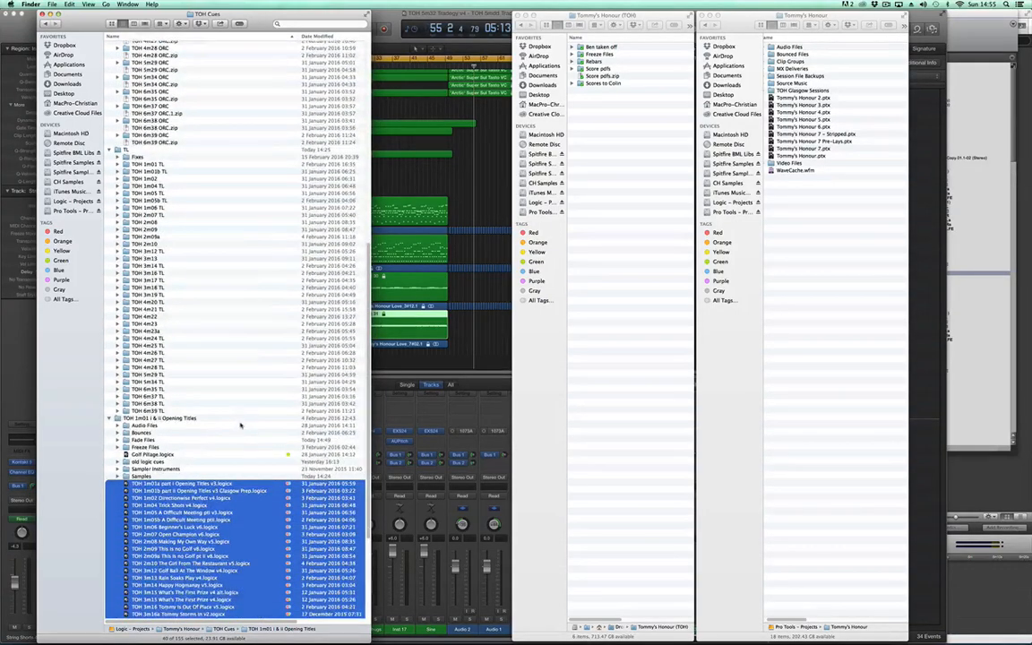
scroll(240, 426, down, 1)
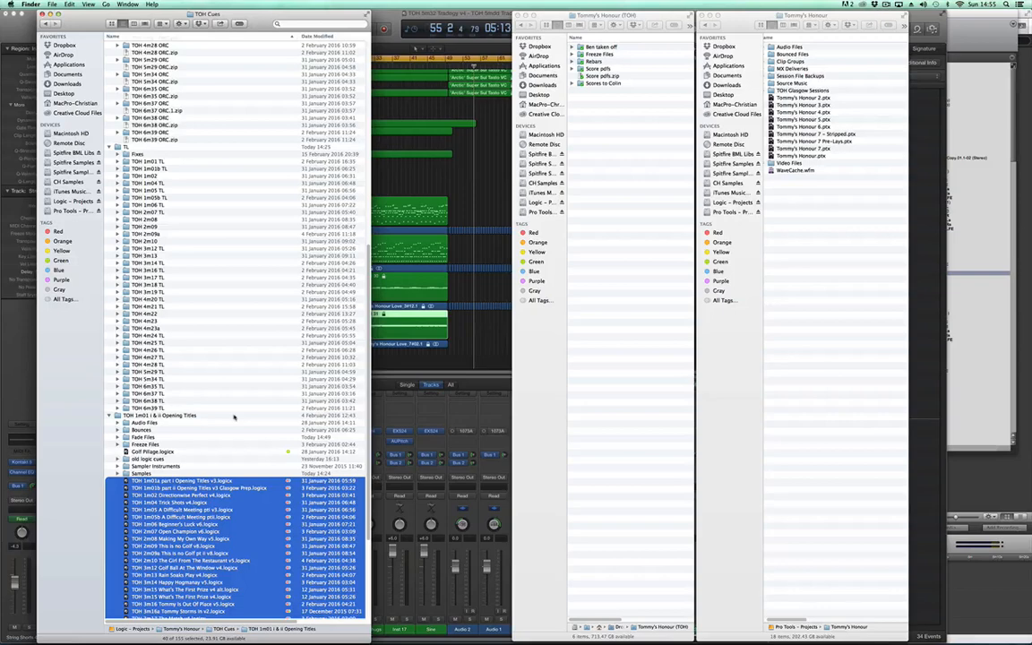
scroll(232, 413, down, 5)
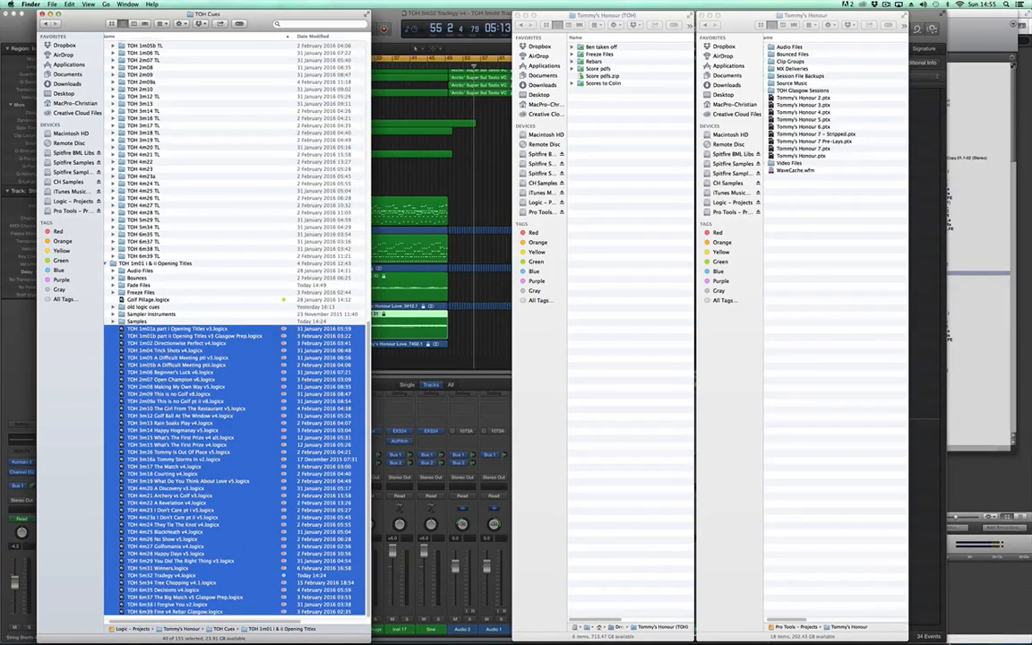
Step: Bring up the TOH track list in TextEdit, and review the Orch and TL folders of bounced cues in TOH Cues
click(899, 615)
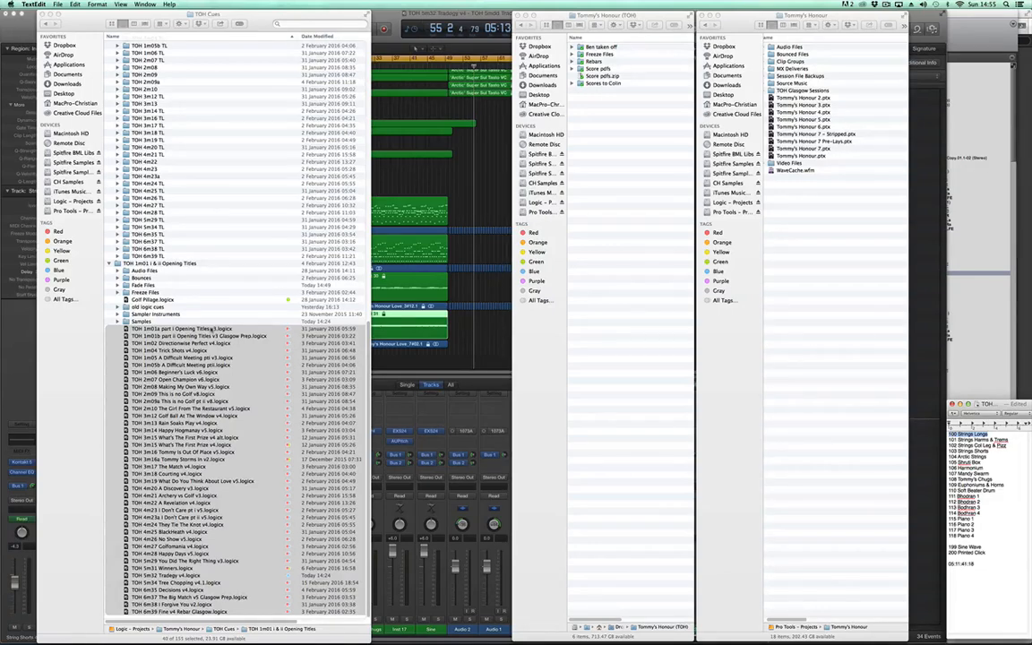
scroll(217, 220, up, 10)
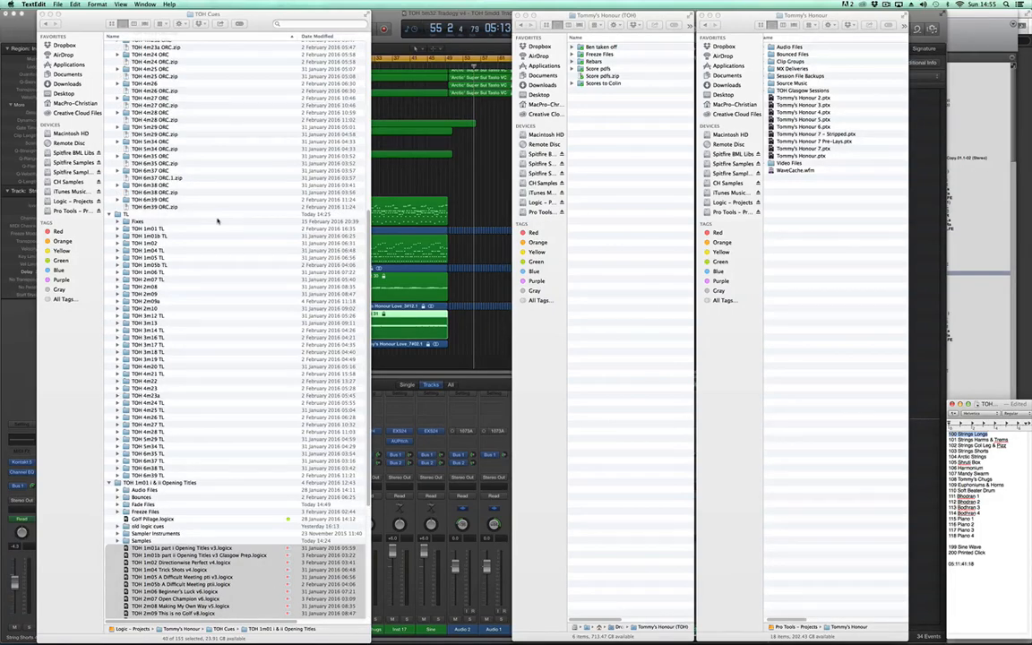
scroll(216, 221, up, 10)
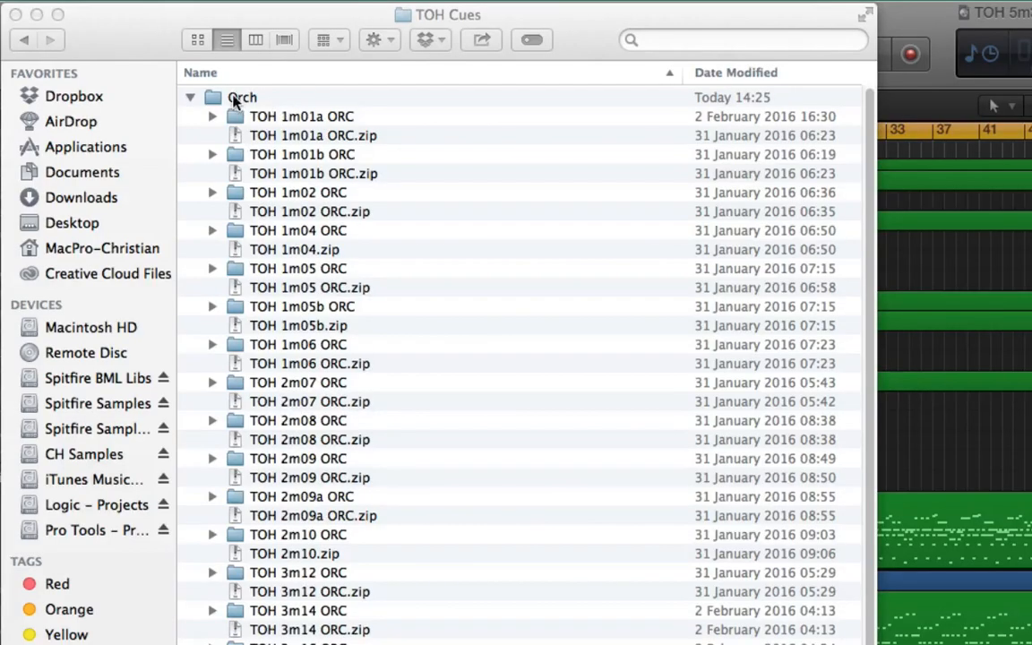
scroll(127, 48, down, 5)
scroll(237, 103, down, 15)
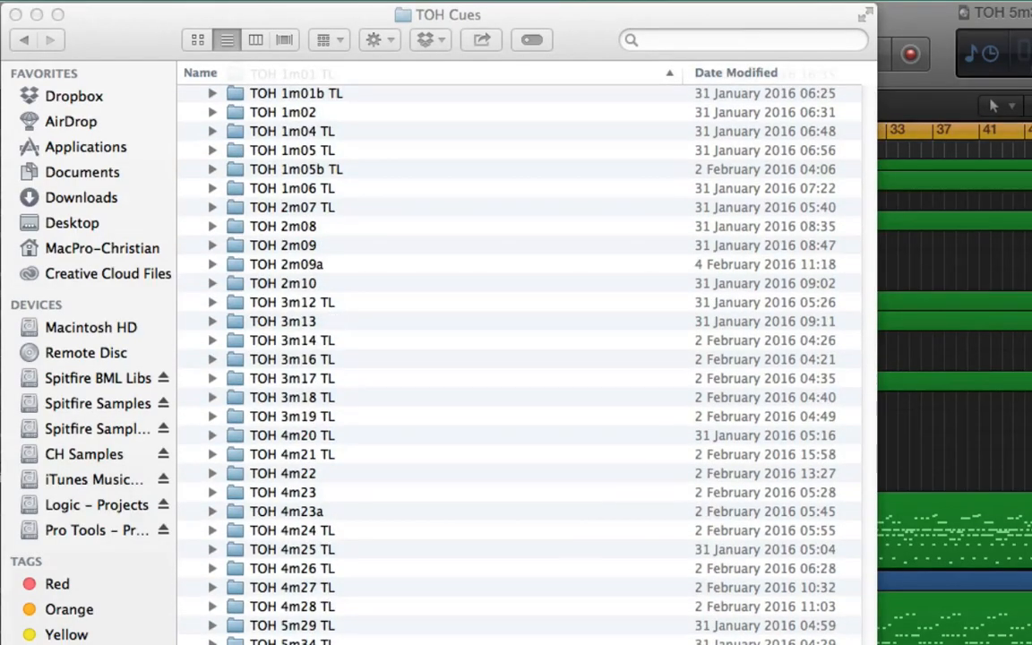
scroll(287, 403, up, 7)
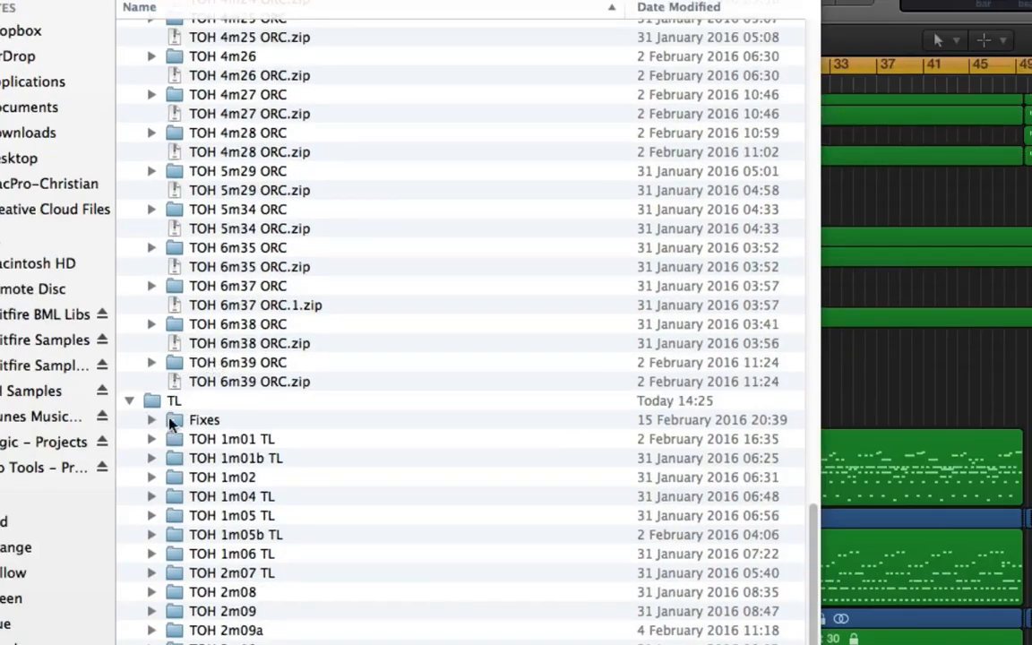
scroll(190, 394, down, 15)
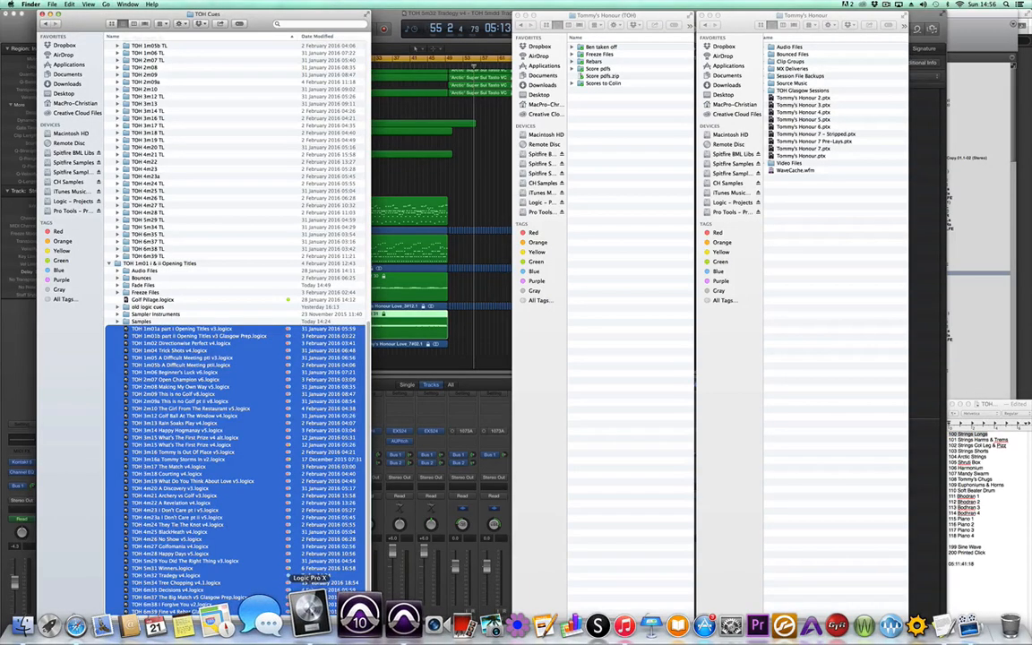
Step: Switch to Logic Pro X to look over the TOH 5m32 Tradegy v4 tracks, and to Pro Tools to view the Tommy's Honour 7 Pre-Lays session
click(309, 616)
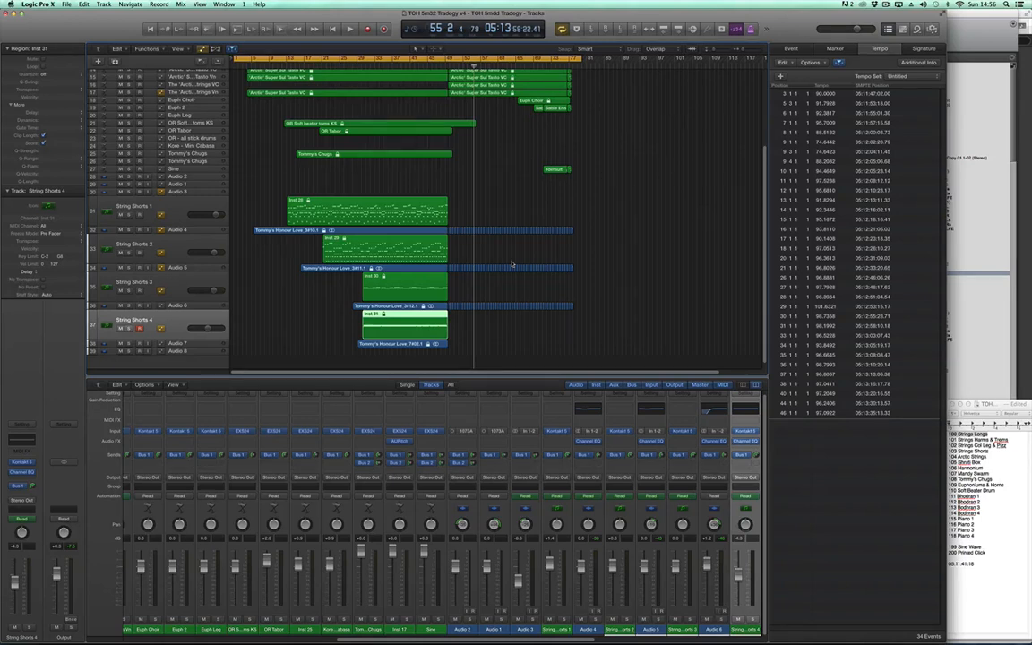
scroll(511, 264, up, 5)
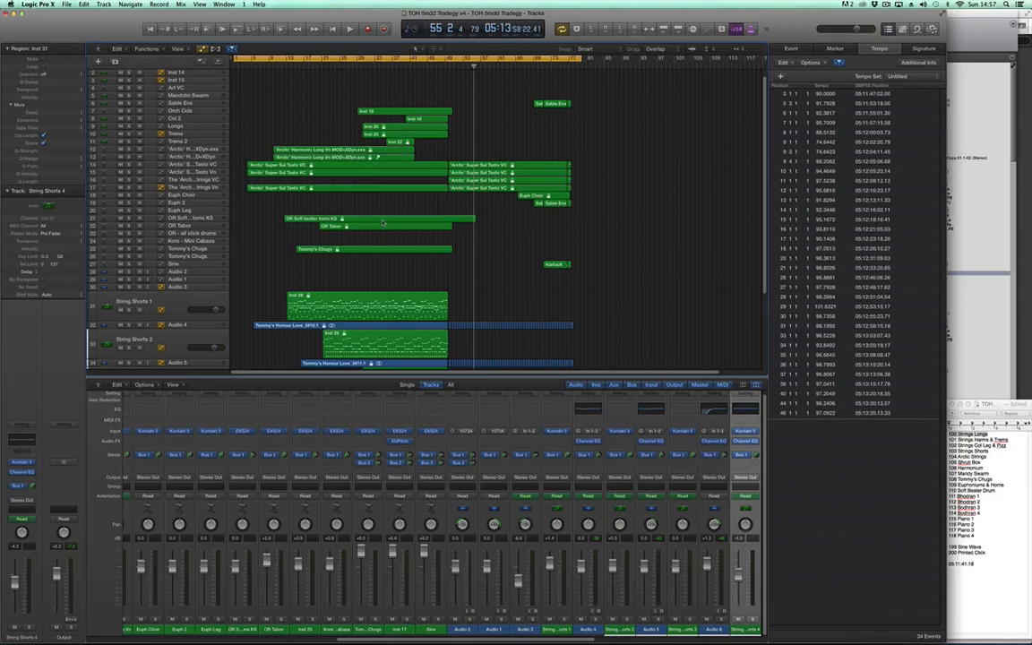
scroll(383, 224, down, 8)
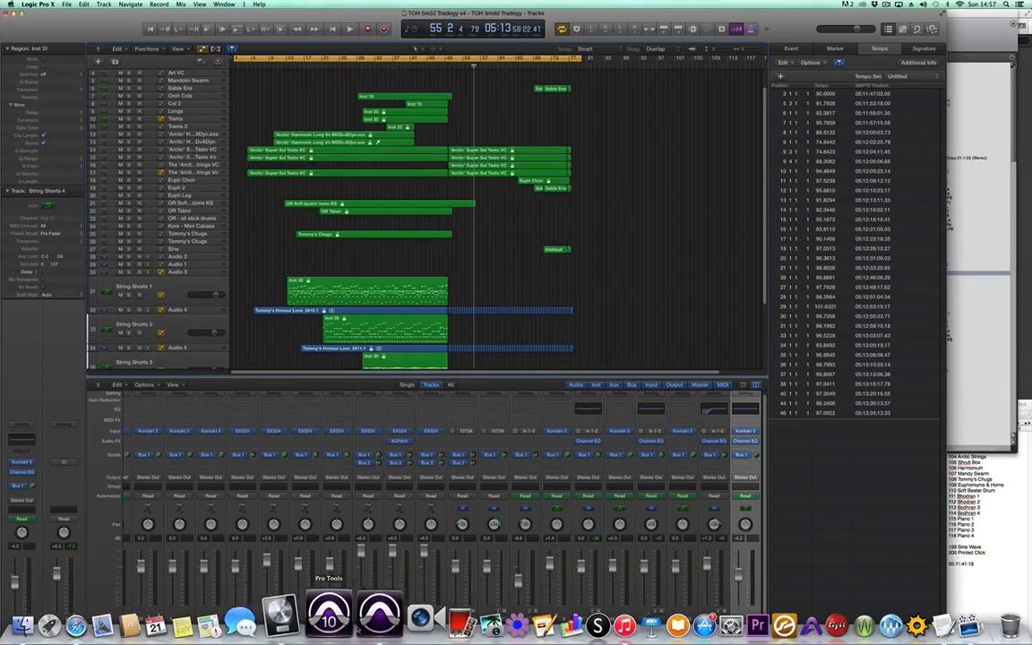
click(364, 619)
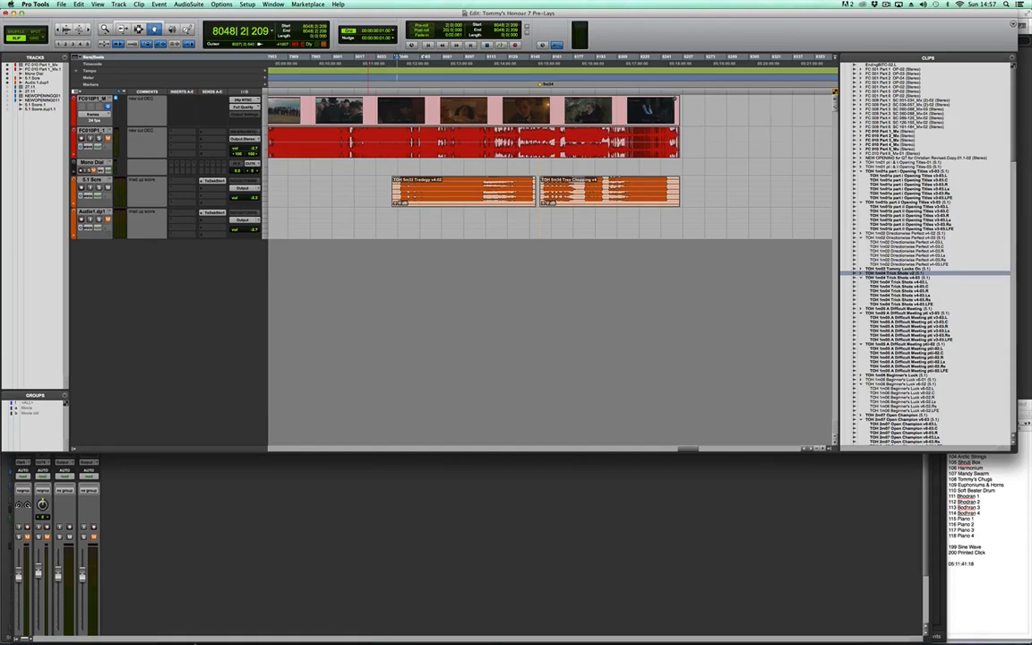
Step: Switch to Logic Pro X and check the MTC transmission destination in the project's MIDI synchronization settings, keeping IAC Driver Logic>PT
mouse_move(215, 634)
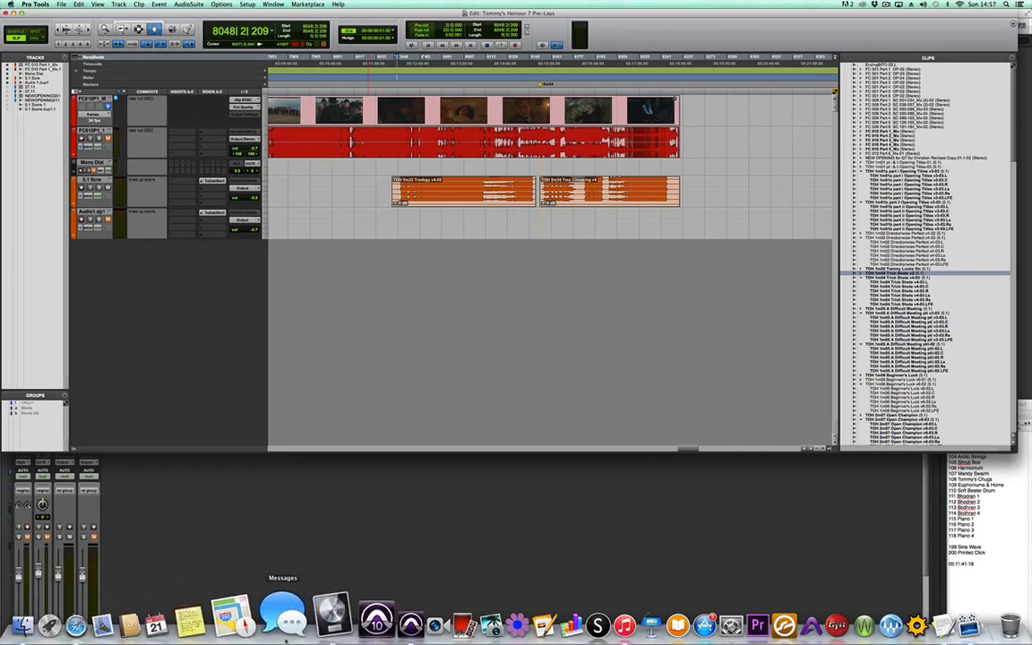
click(330, 614)
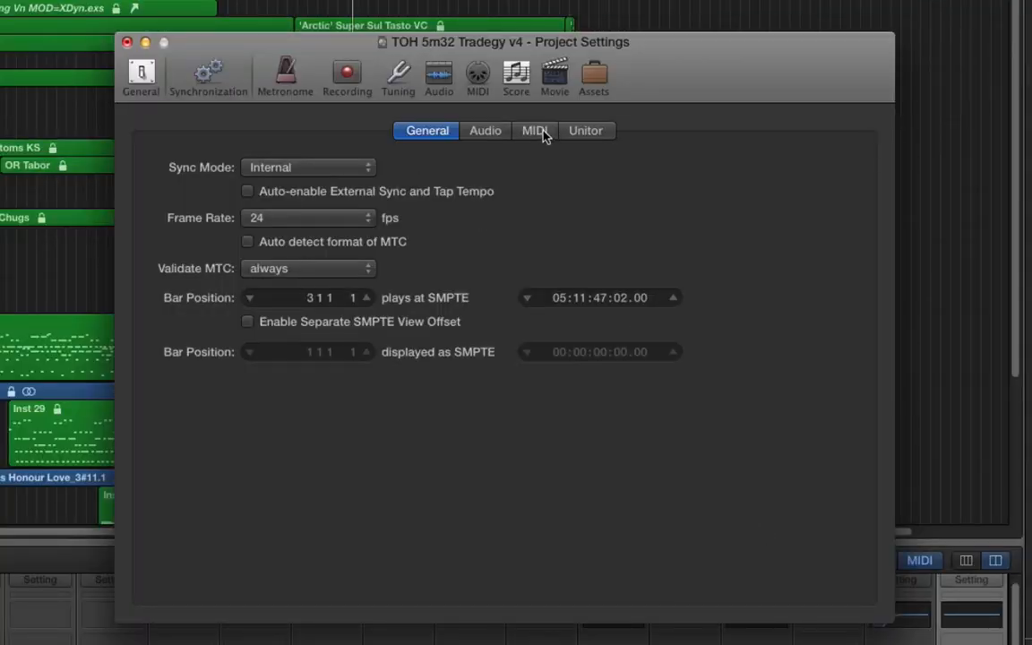
click(541, 131)
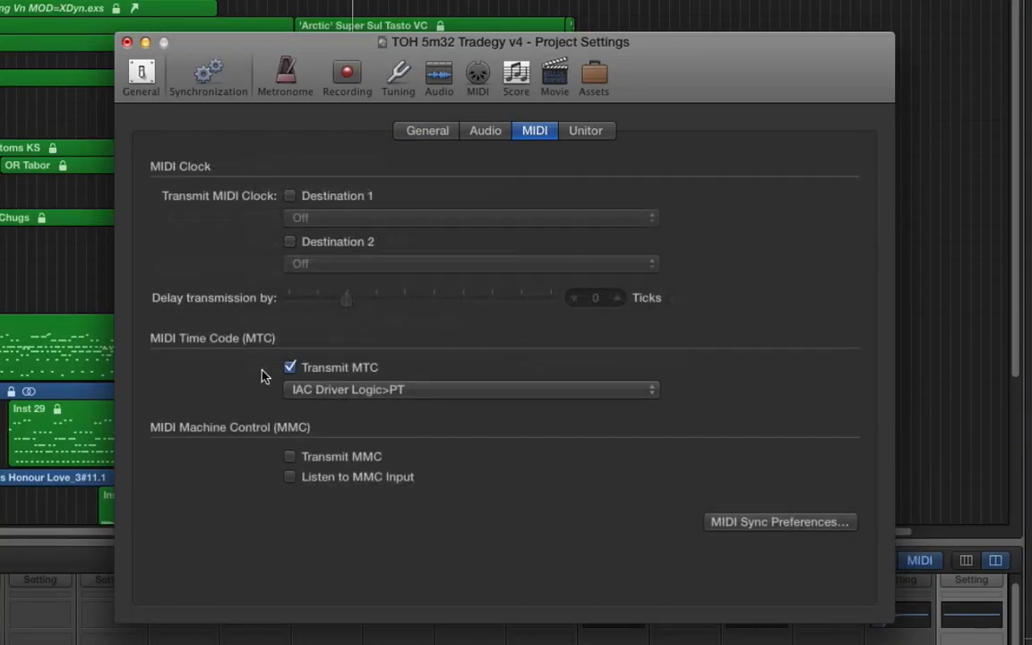
click(346, 391)
click(345, 395)
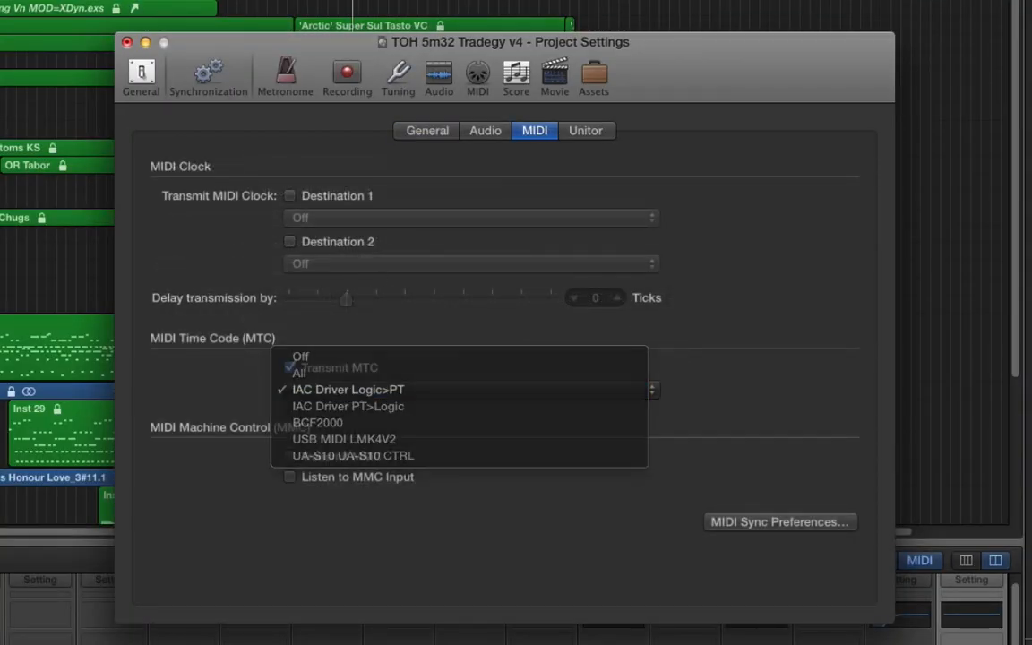
click(126, 42)
Step: Play the cue in Logic Pro X, check in Pro Tools whether its playback follows, and stop playback
key(super+Tab)
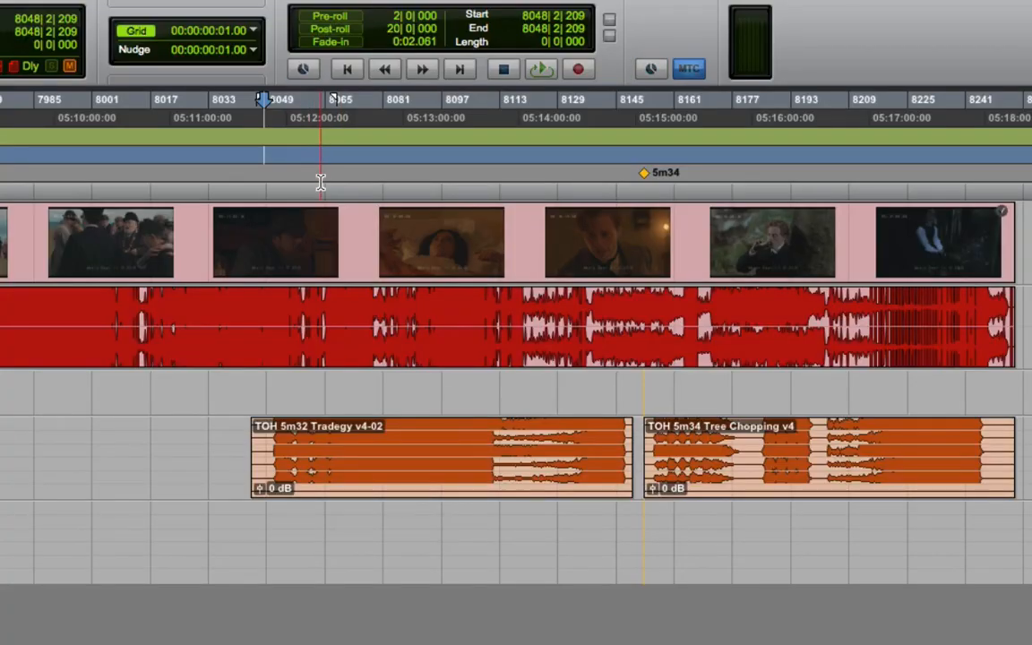
key(super+Tab)
key(space)
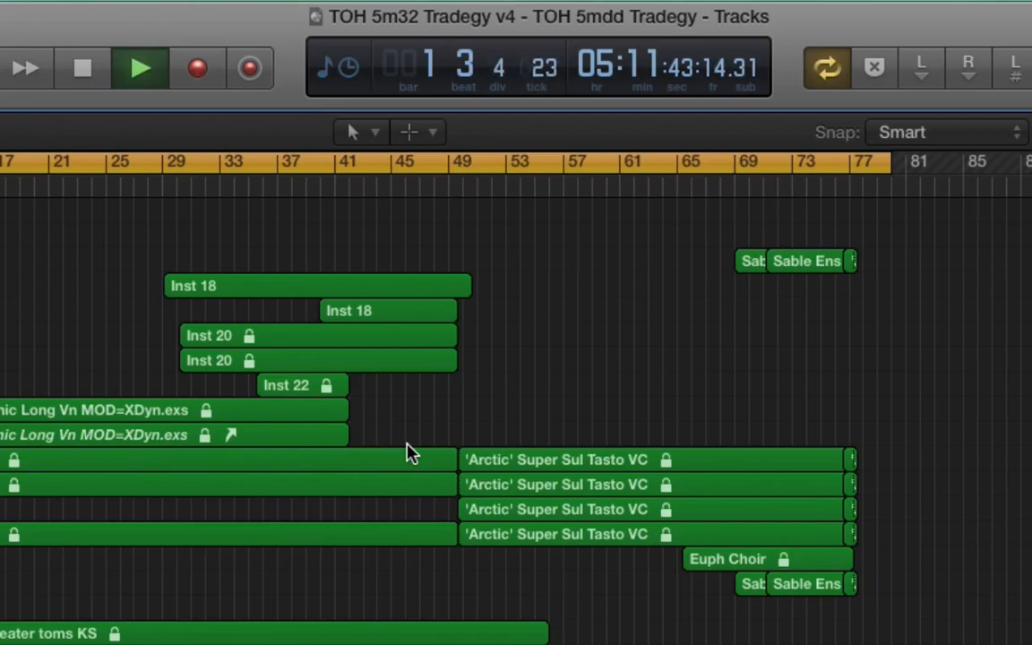
key(super+Tab)
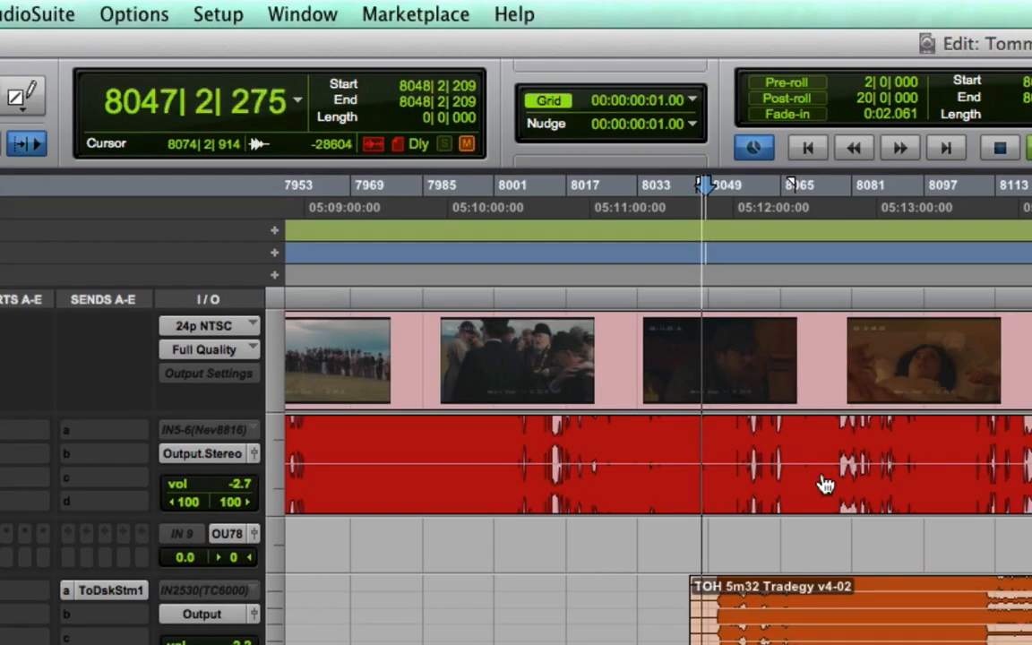
key(super+Tab)
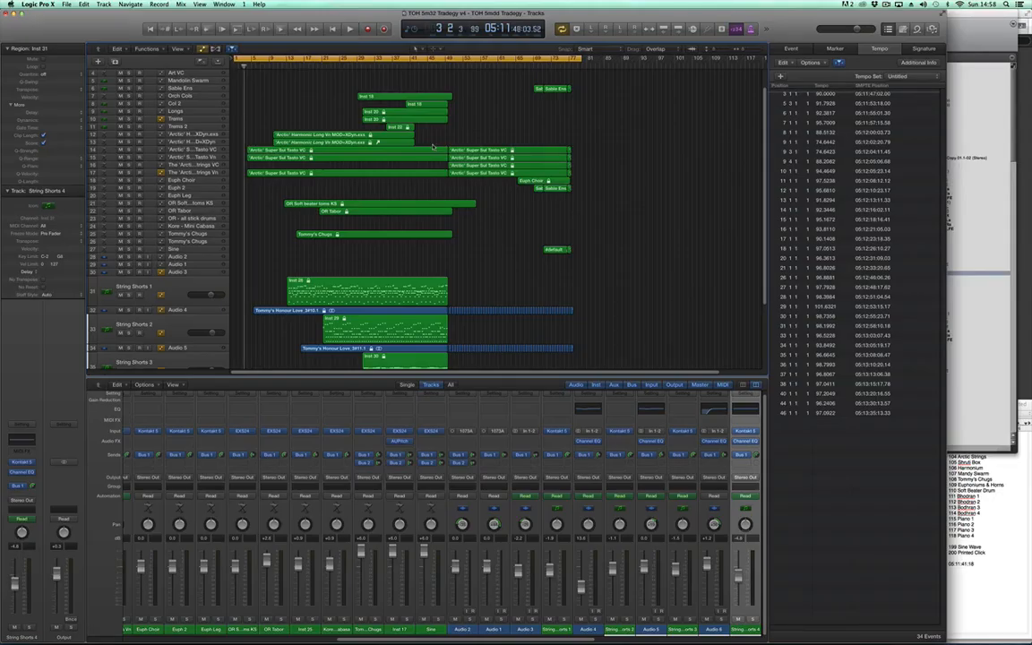
key(space)
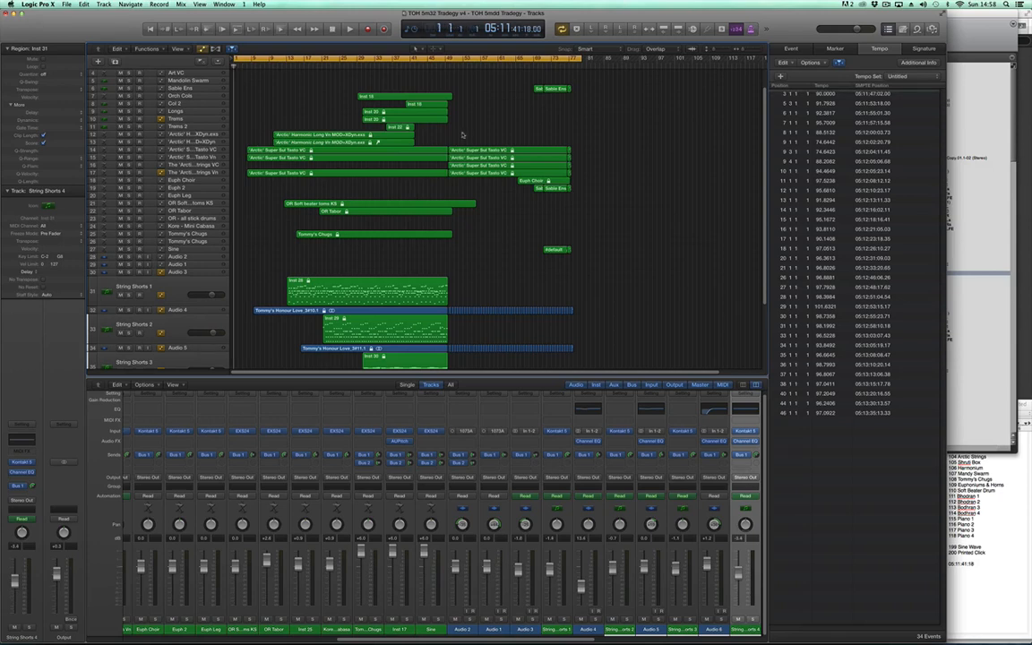
Step: Look over the cue's tracks and inspect the mixer's L, C, R, Ls and Rs surround return channels and the TC send channel
scroll(450, 131, up, 2)
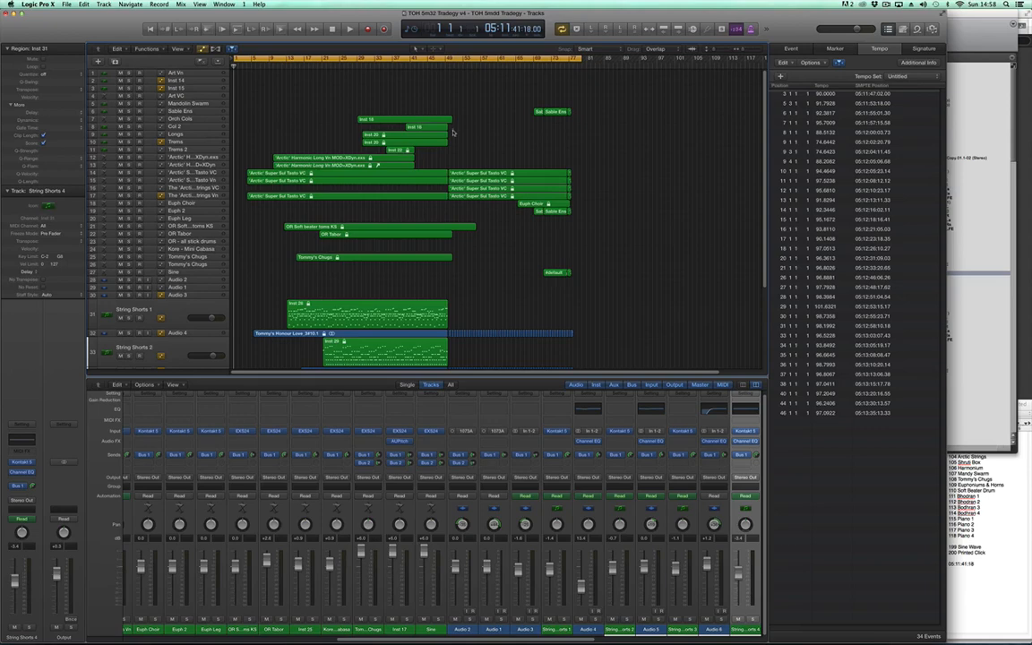
scroll(444, 135, down, 5)
scroll(441, 239, up, 5)
scroll(434, 225, down, 5)
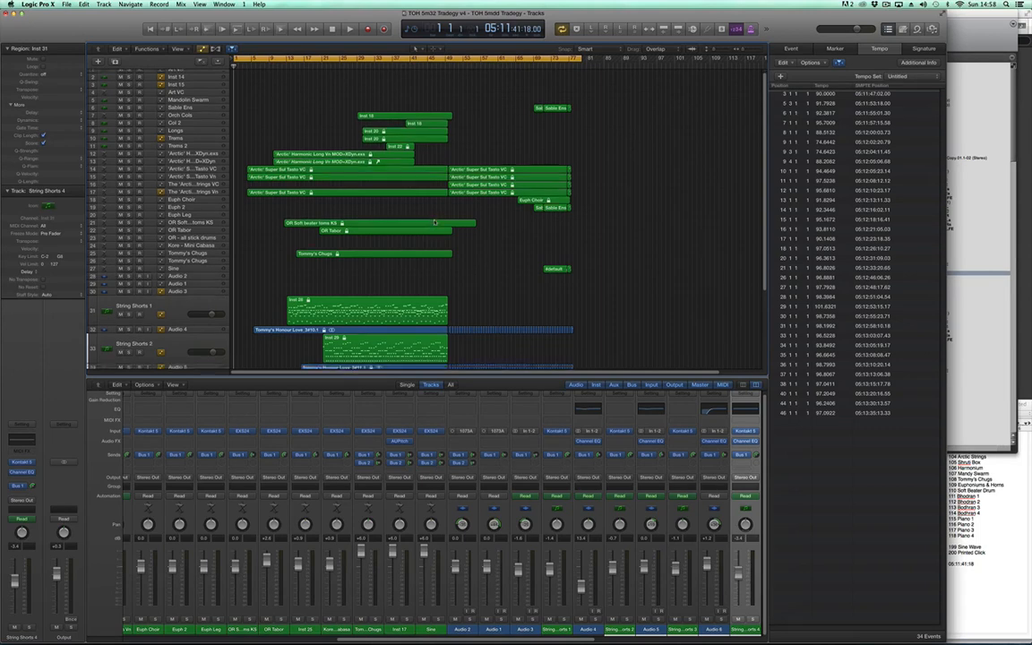
scroll(430, 461, right, 10)
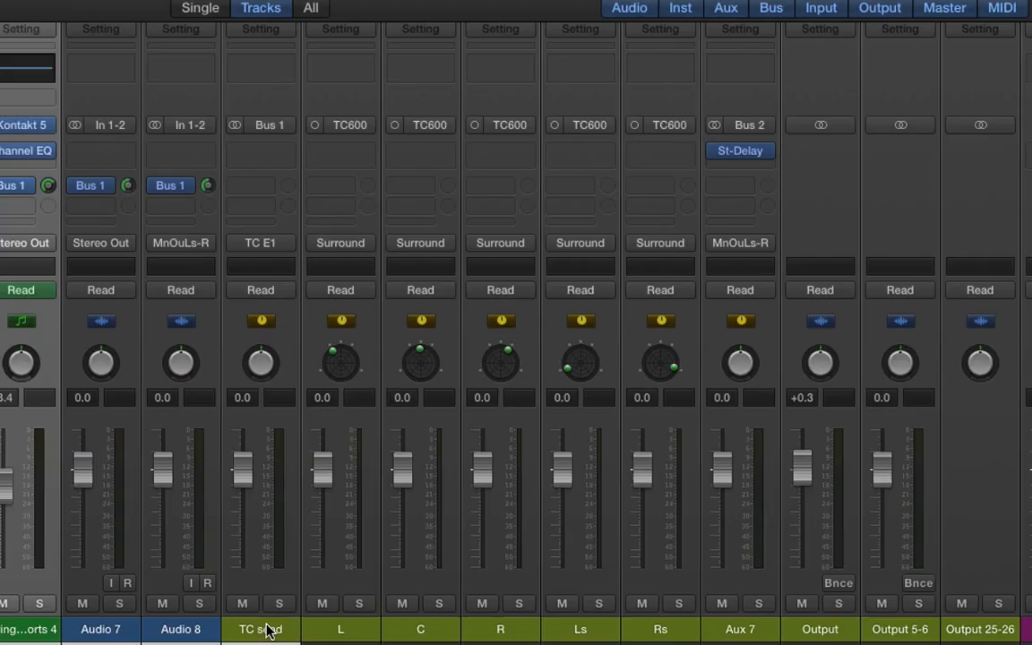
click(440, 630)
click(341, 628)
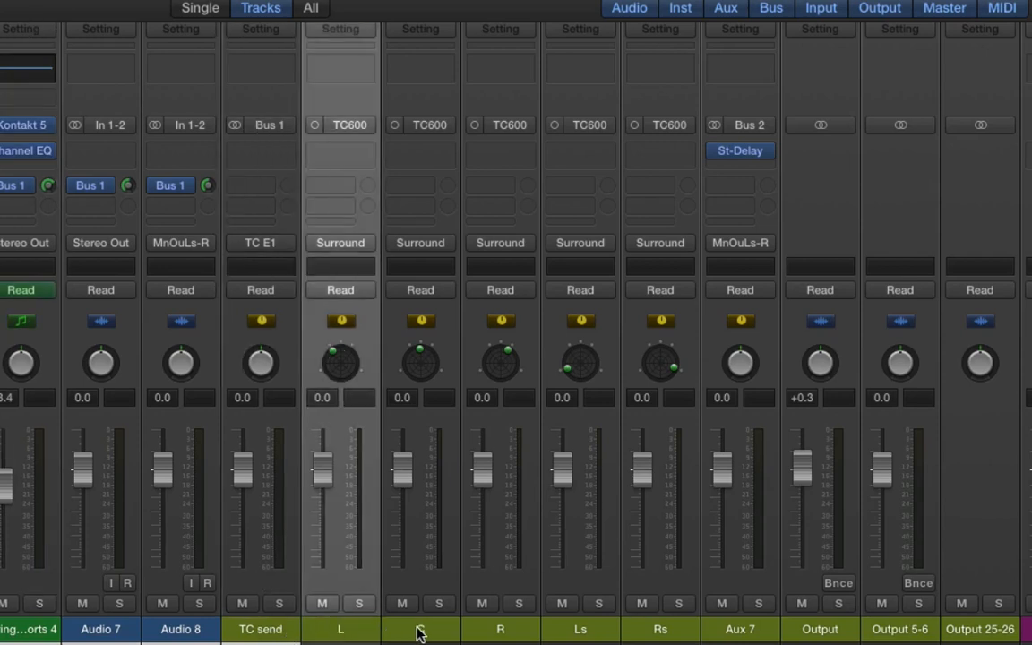
click(420, 628)
click(499, 628)
click(582, 631)
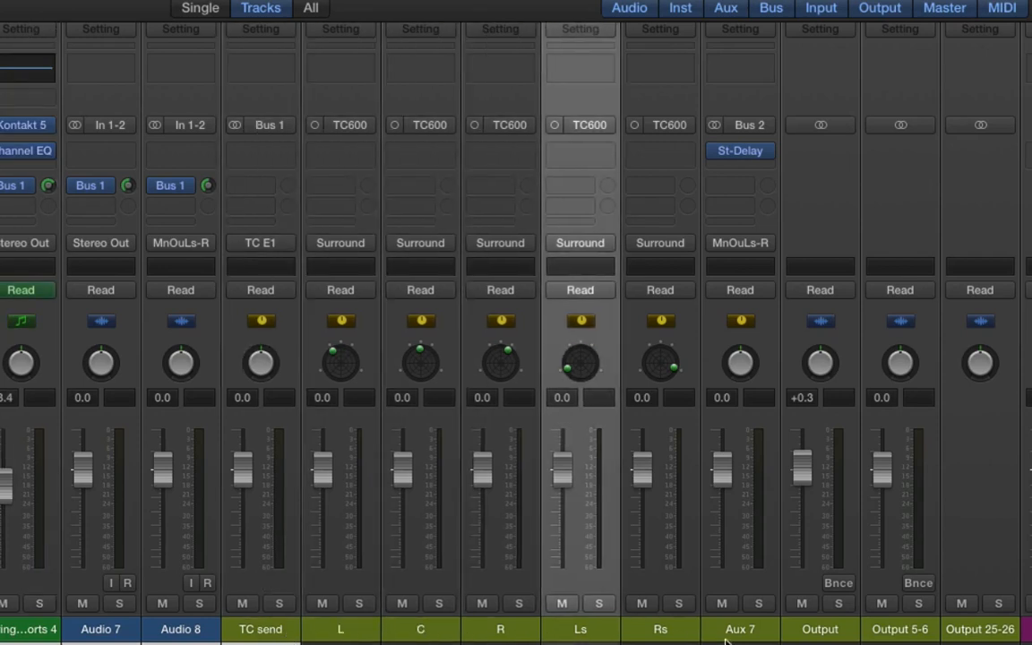
click(660, 629)
click(263, 629)
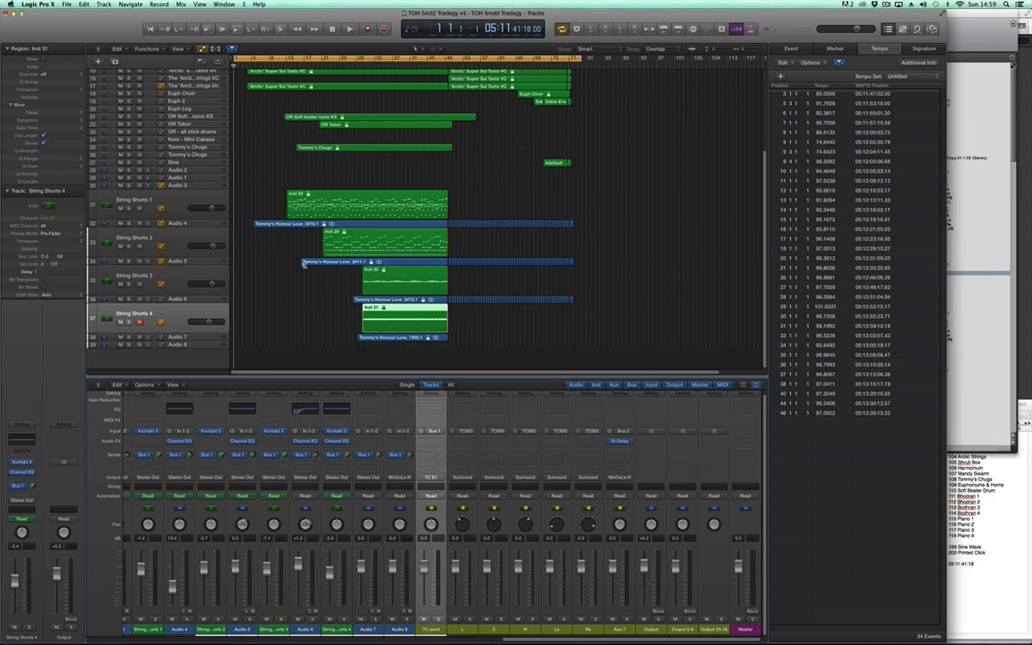
scroll(285, 262, up, 3)
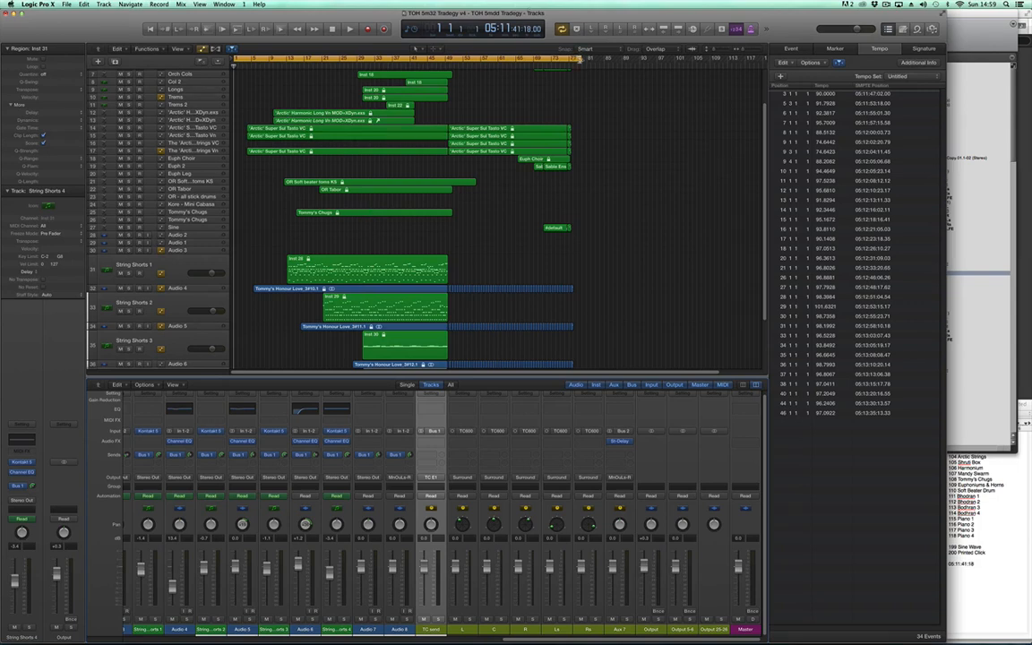
Step: Extend the end of the cycle range to bar 81 so it covers the whole cue
drag(579, 60, 586, 59)
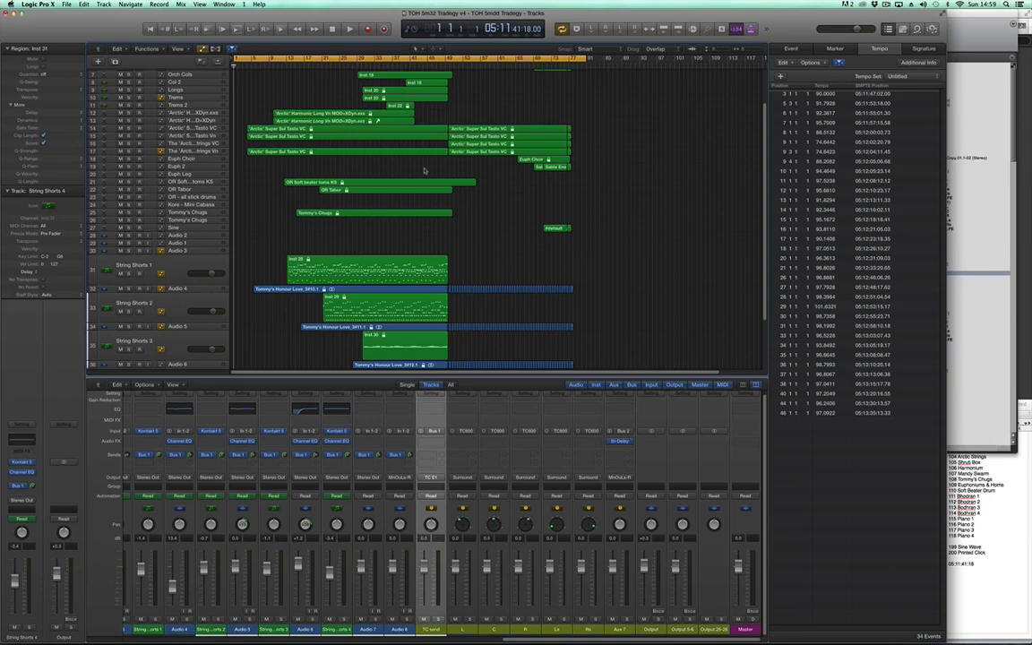
Step: Inspect the String Shorts 1, Audio 4, Audio 5 and Audio 6 channel strips, checking their EQ, sends and pan settings
click(143, 258)
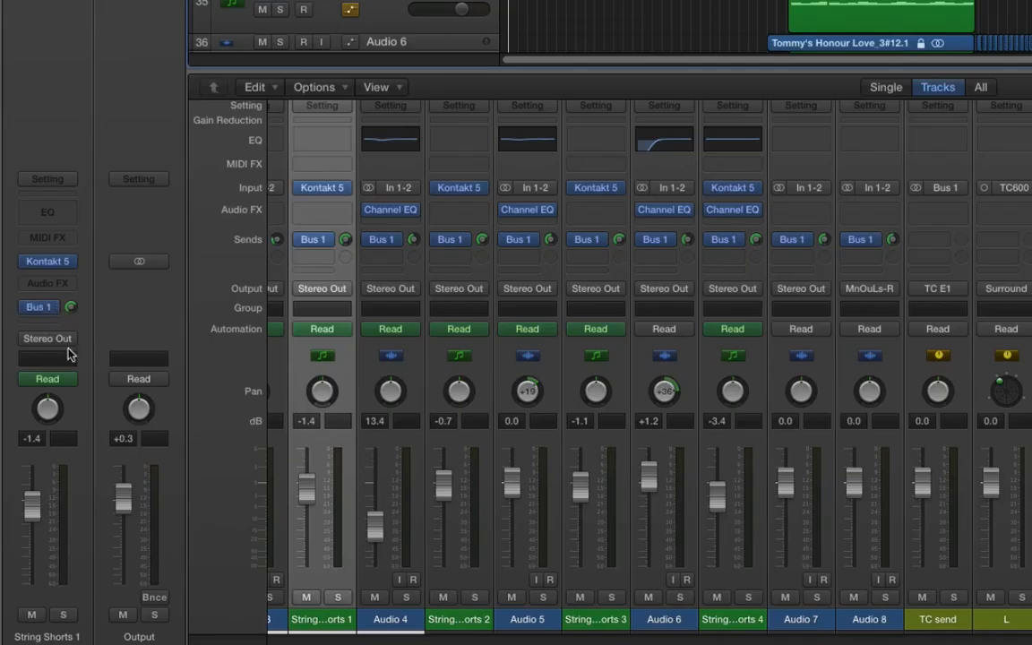
key(Down)
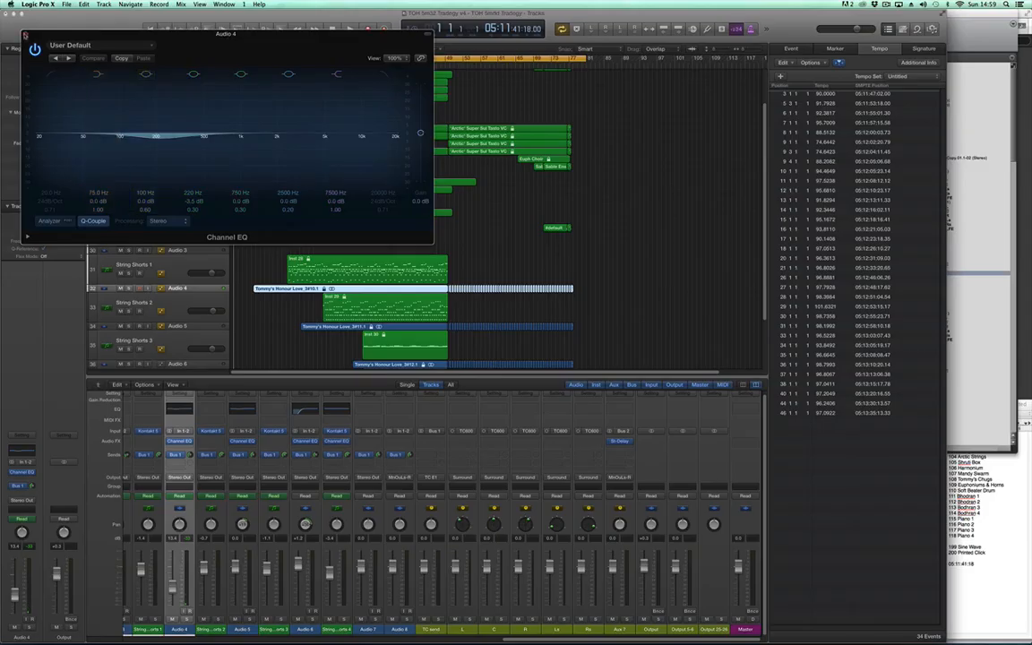
click(24, 28)
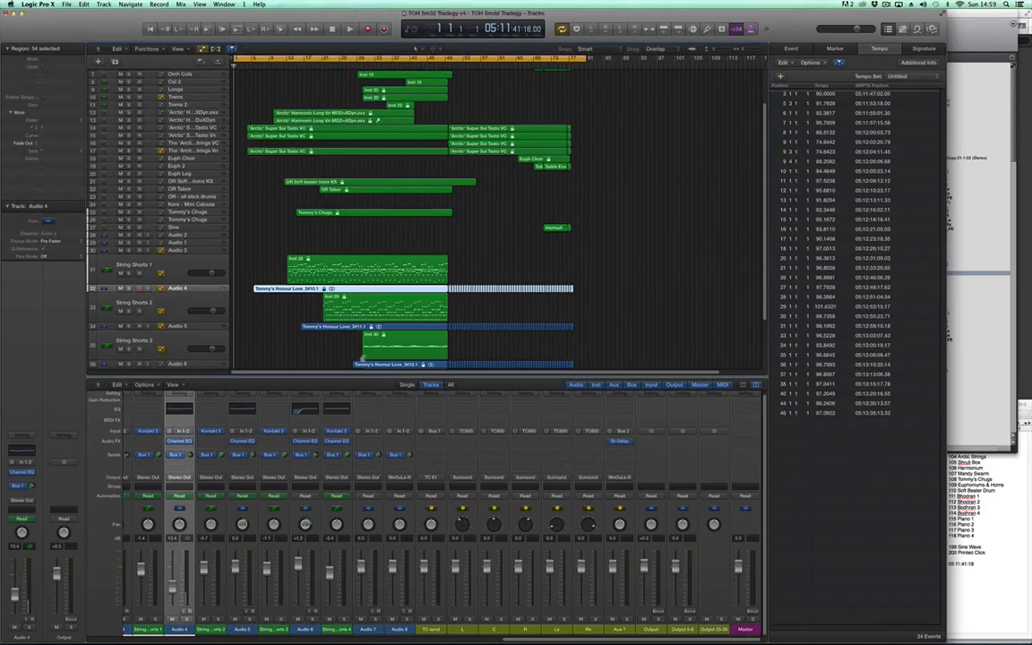
click(196, 326)
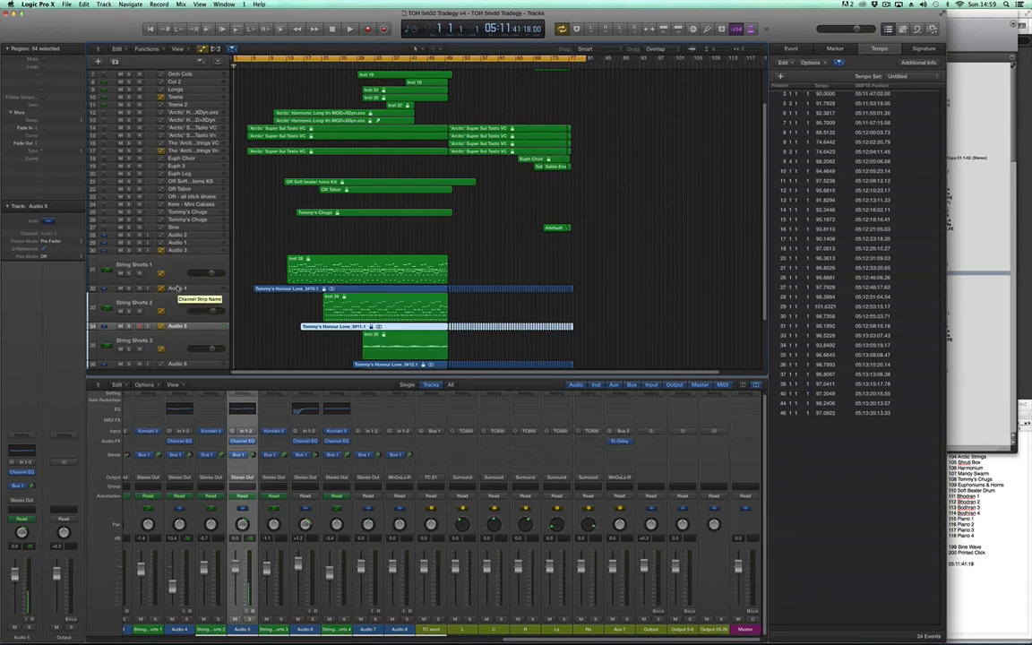
click(178, 290)
click(175, 327)
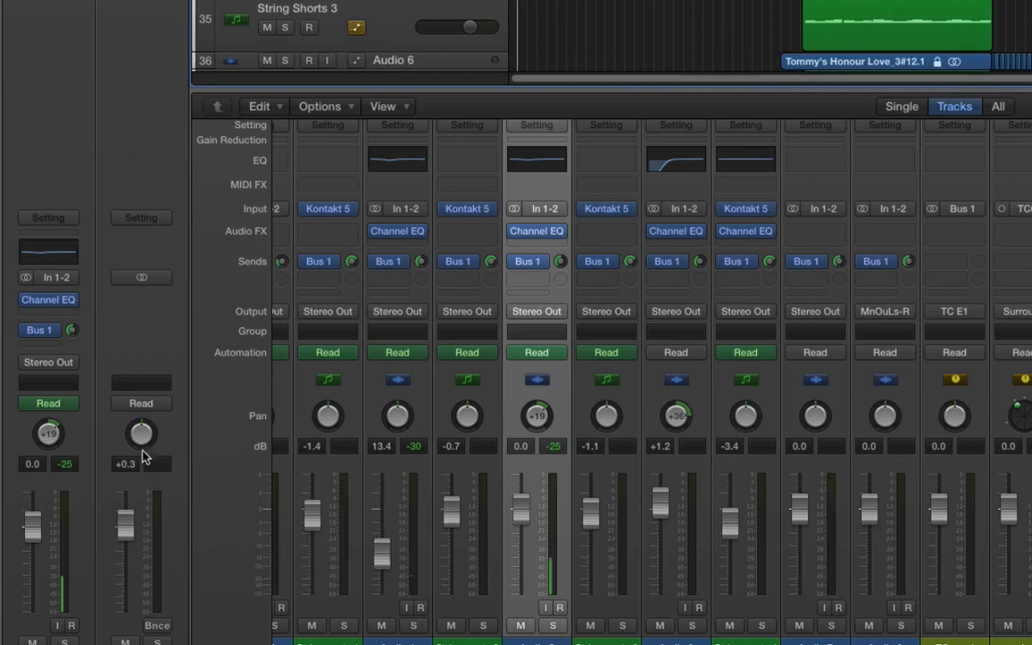
click(390, 60)
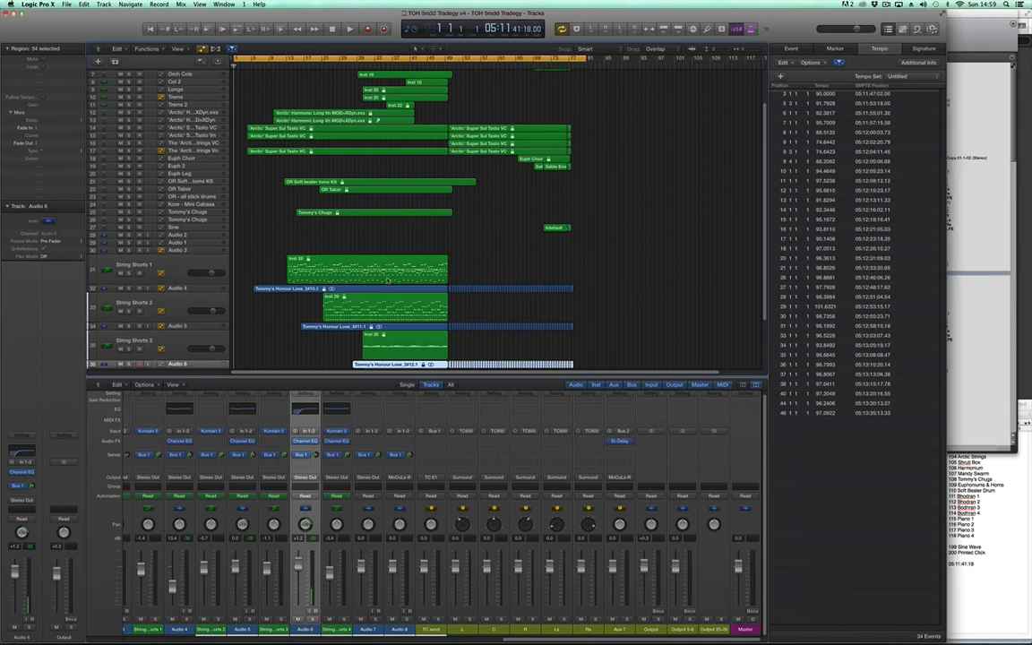
scroll(389, 279, up, 3)
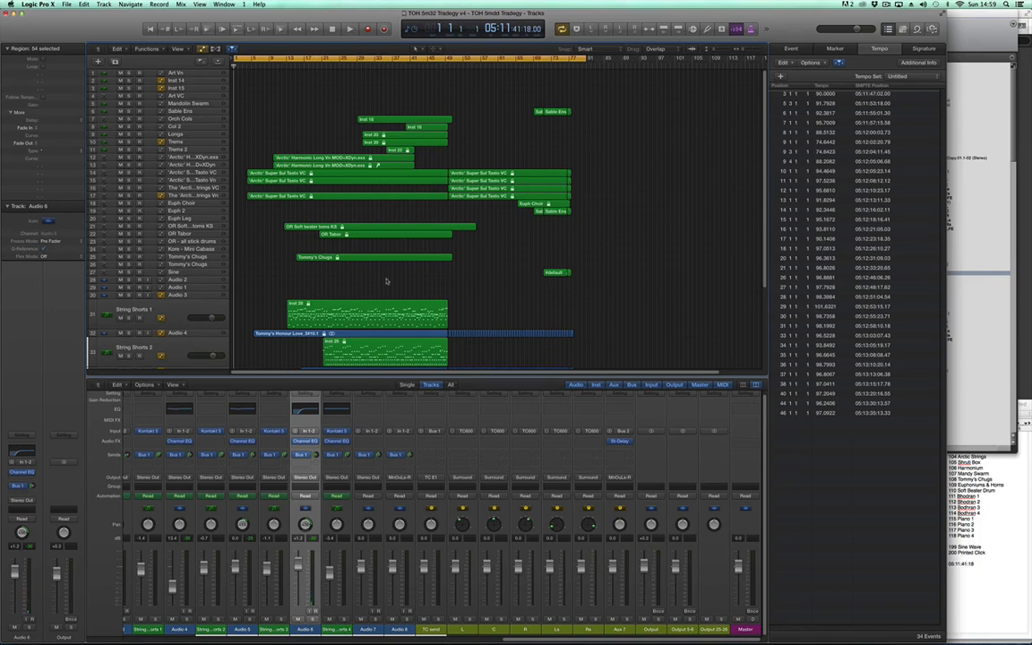
Step: Add a tempo event of 90.0000 at position 1 1 1 1 in the tempo list
click(674, 225)
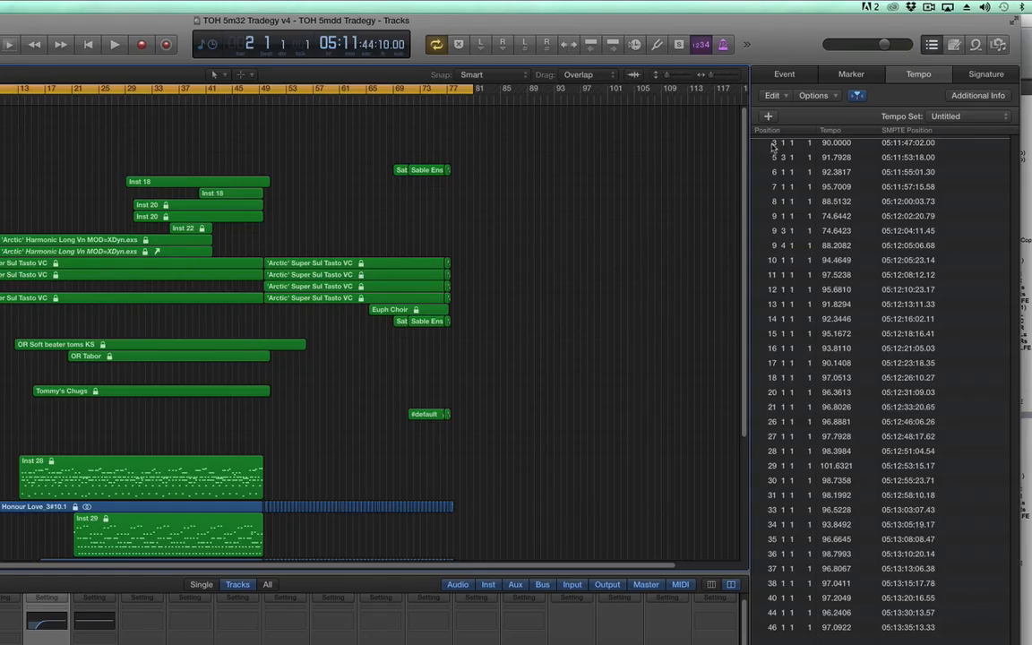
click(769, 117)
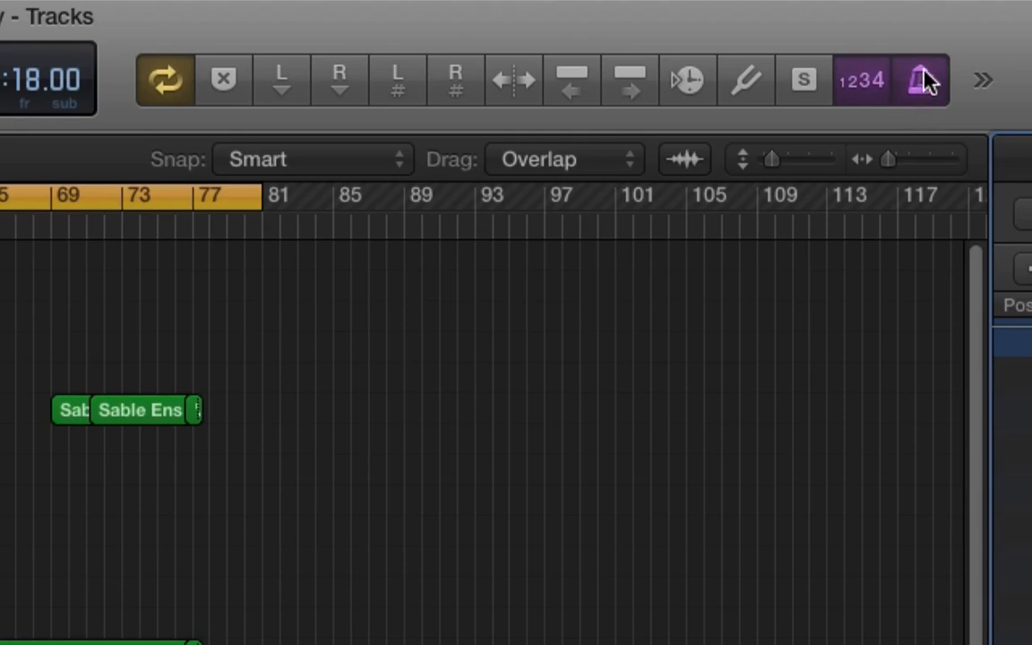
click(925, 81)
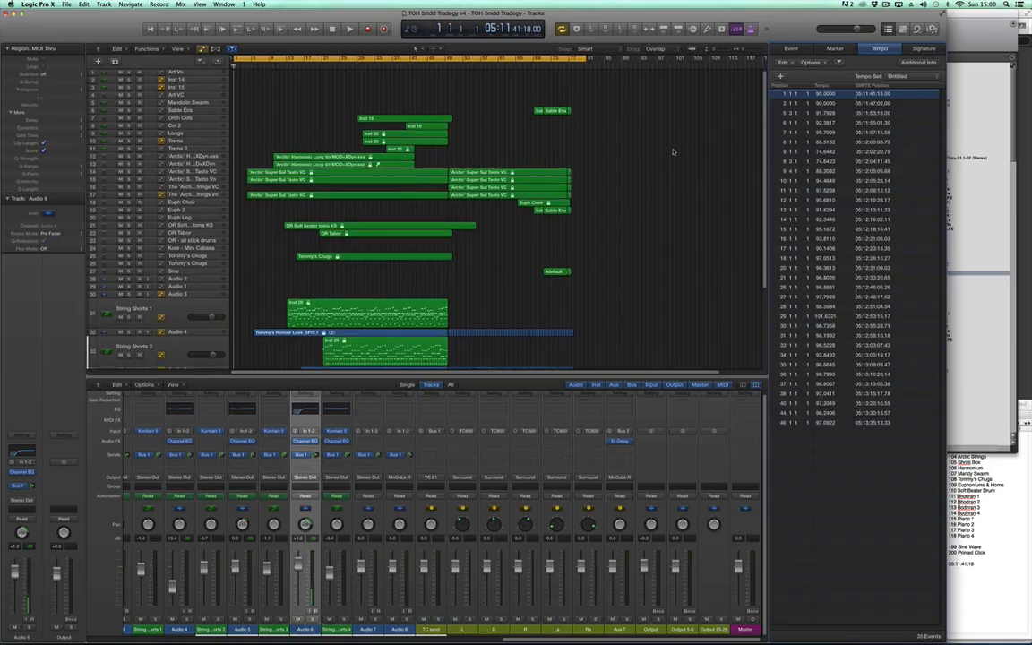
Step: Look over the cue's tracks and select the Sable Ens track with its regions
scroll(613, 578, down, 5)
scroll(623, 587, up, 4)
scroll(678, 156, up, 1)
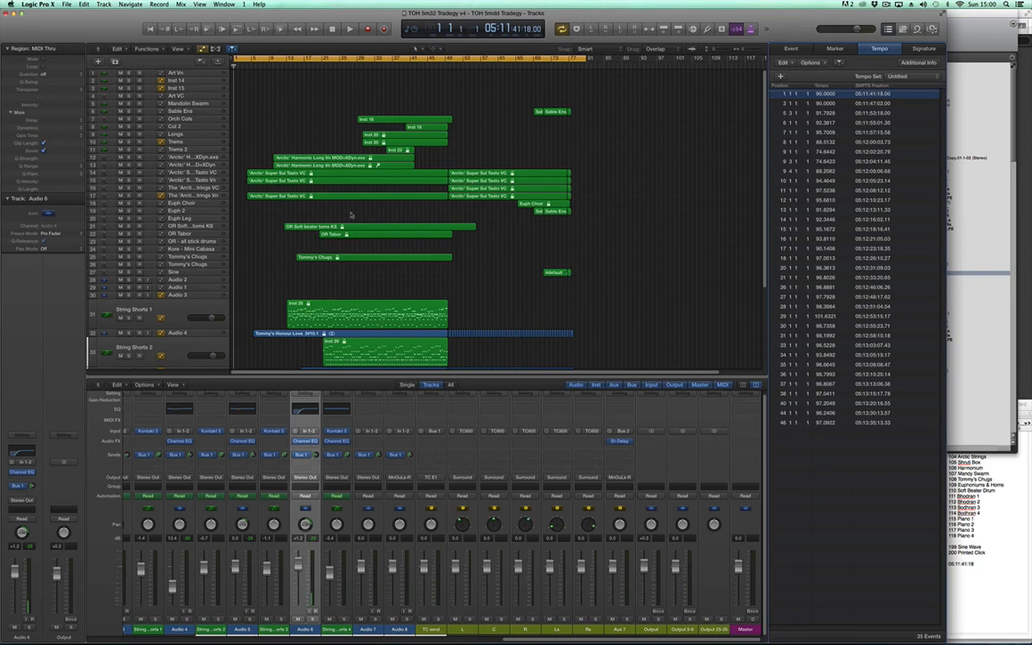
click(183, 111)
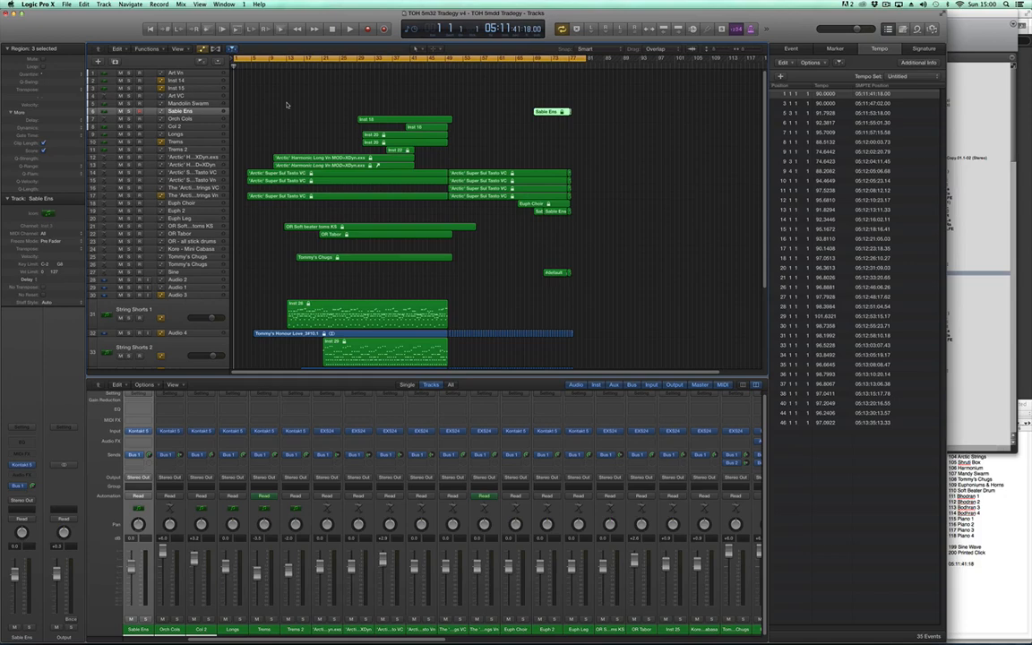
Step: Switch to TextEdit and review the numbered stem list, covering 100 Strings Longs to 118 Piano 4 and 200 Printed Click
click(1001, 595)
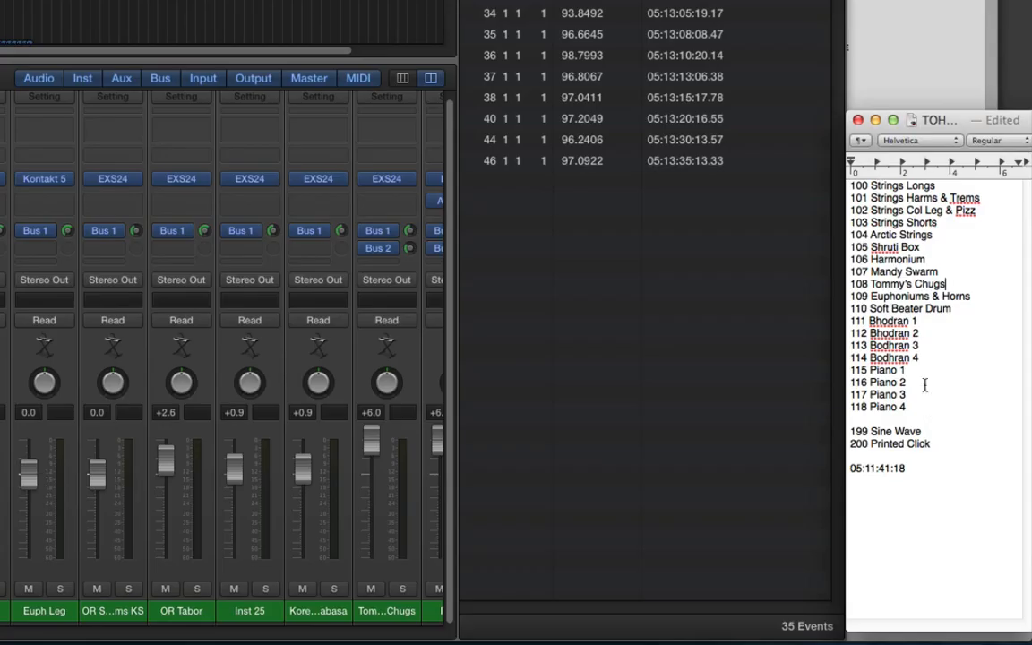
drag(997, 415, 850, 169)
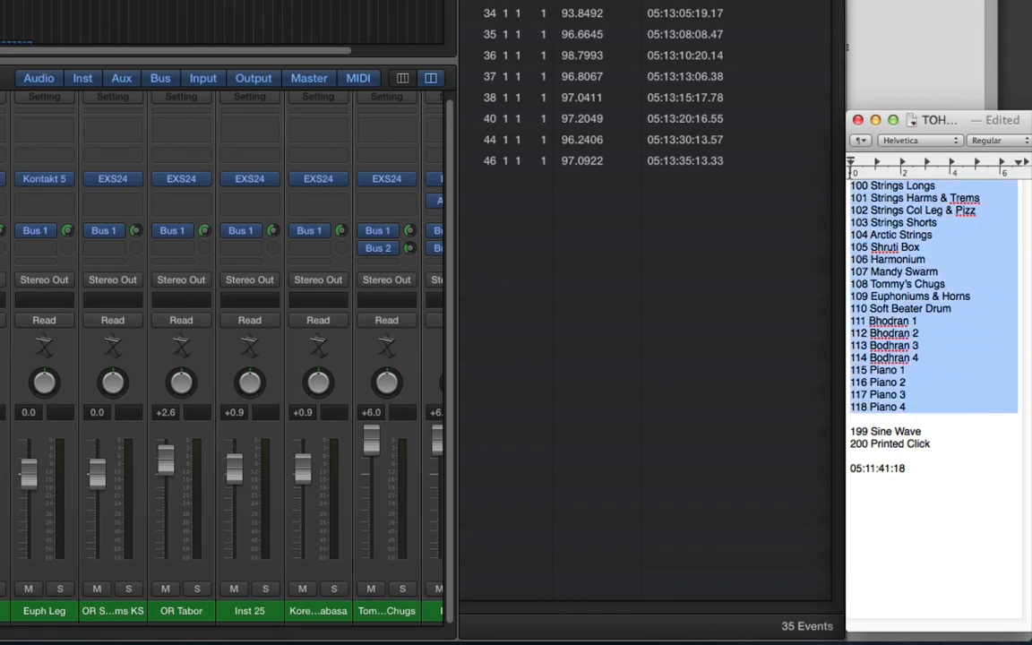
click(958, 442)
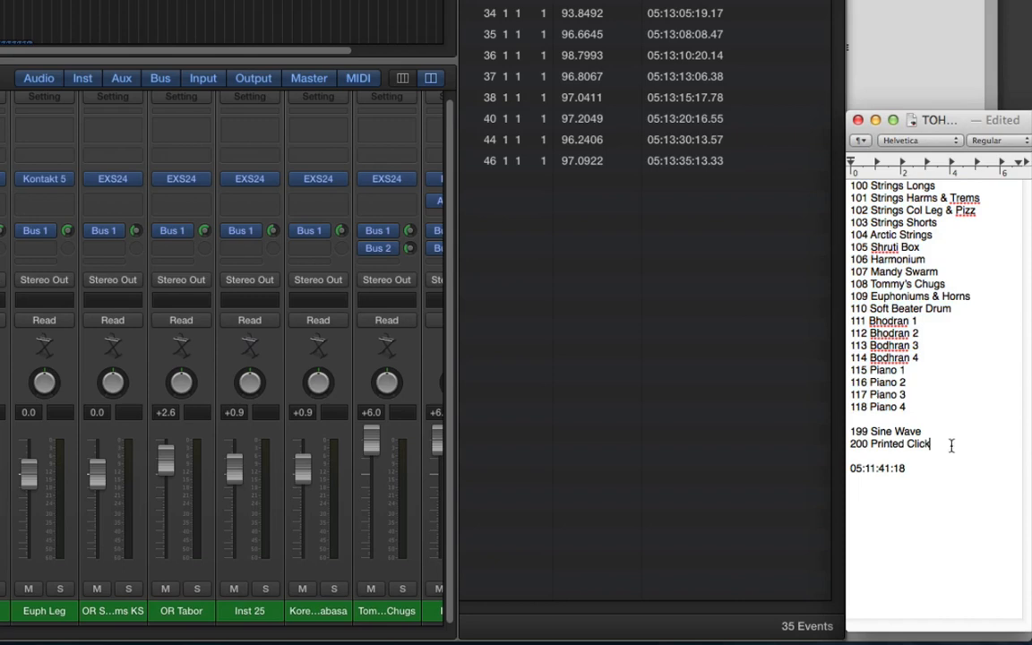
drag(951, 445, 848, 444)
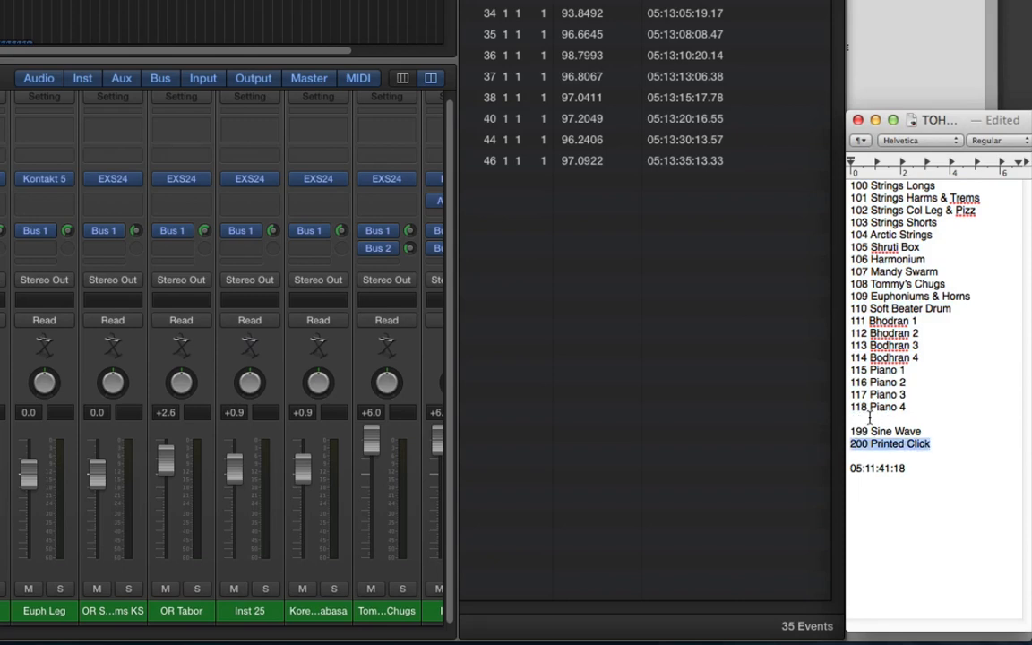
Step: Replace the timecode below the stem list with the first tempo event's SMPTE position, trimmed to 05:11:41:18
drag(917, 468, 833, 466)
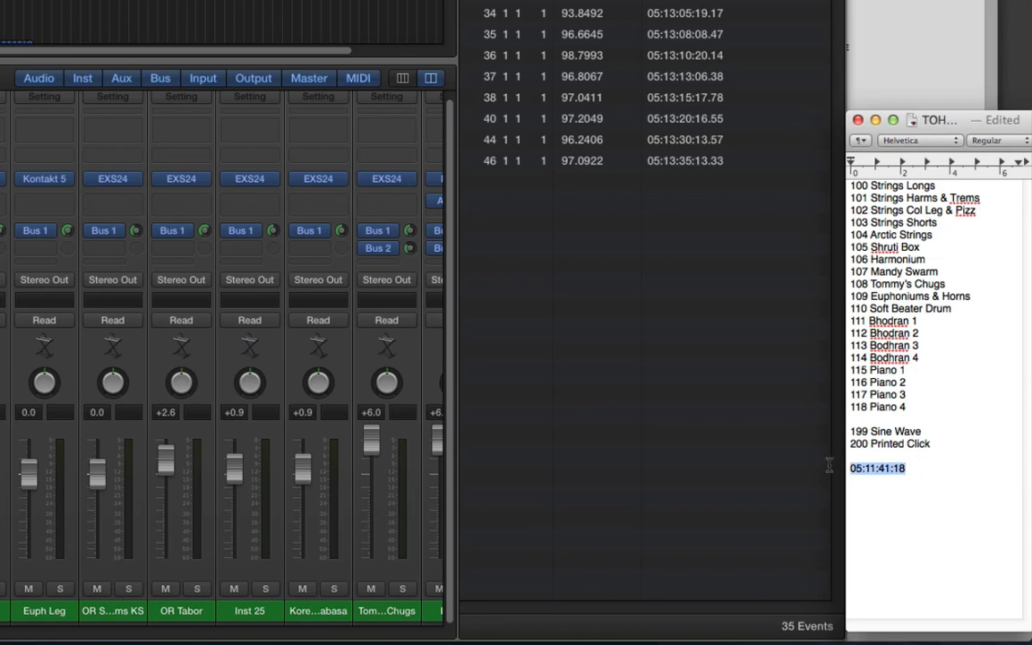
key(super+x)
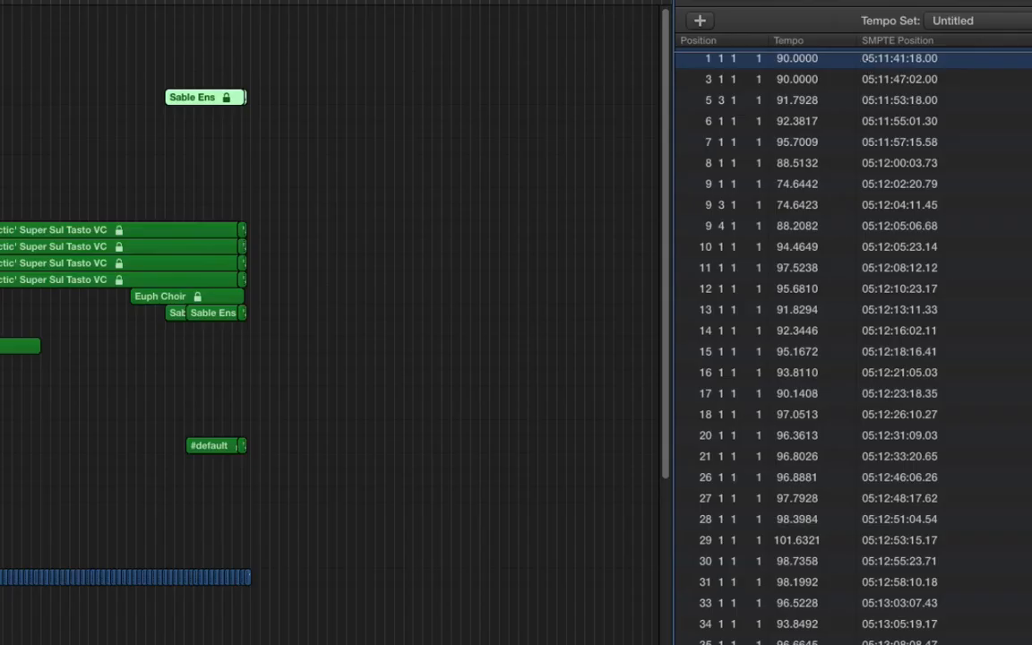
double_click(865, 59)
key(super+v)
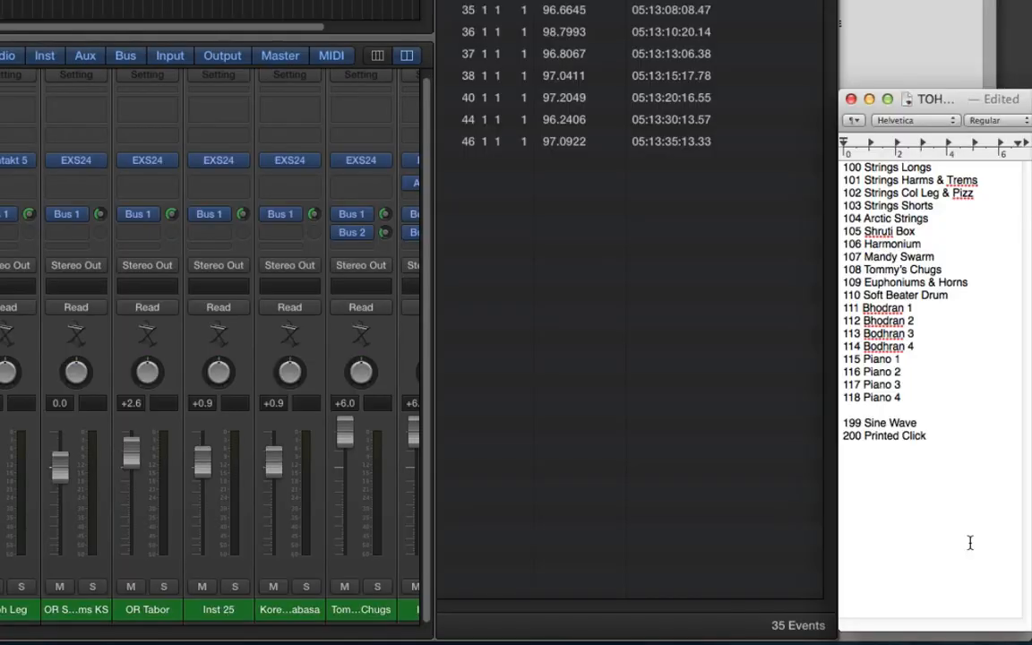
key(super+v)
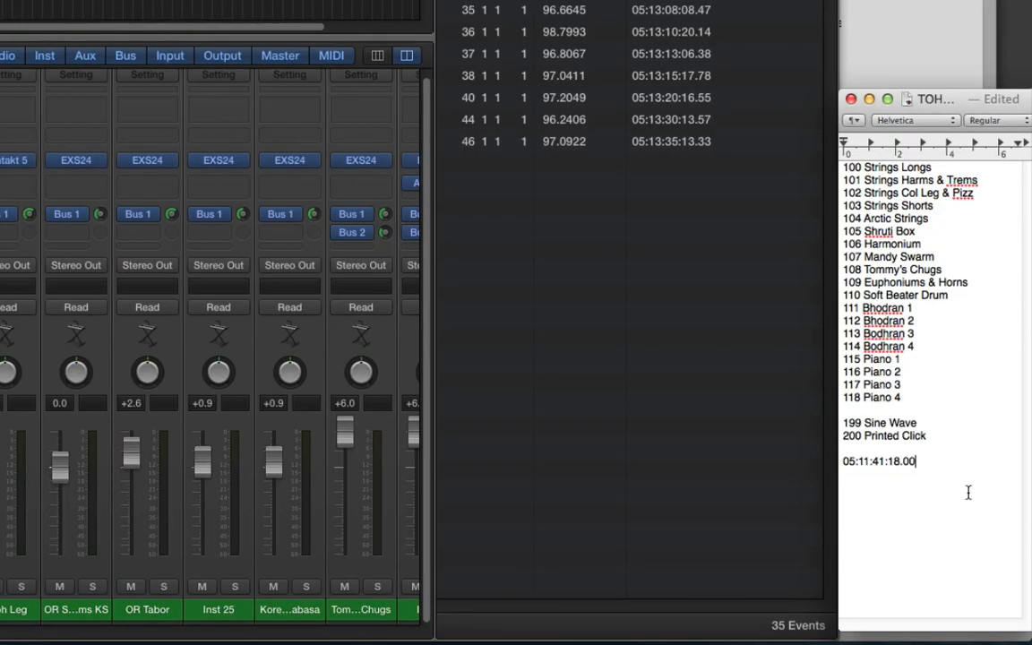
key(BackSpace)
key(BackSpace)
key(BackSpace)
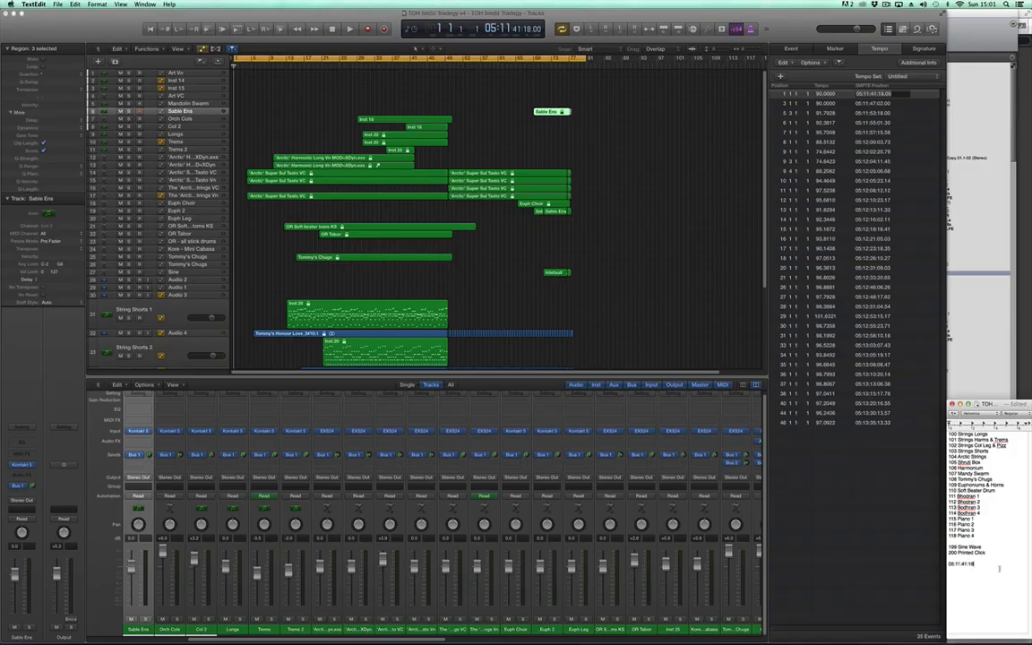
Step: Switch to Logic Pro X, enable solo mode with the cycle range off, and solo the Sable Ens regions
click(640, 192)
click(719, 31)
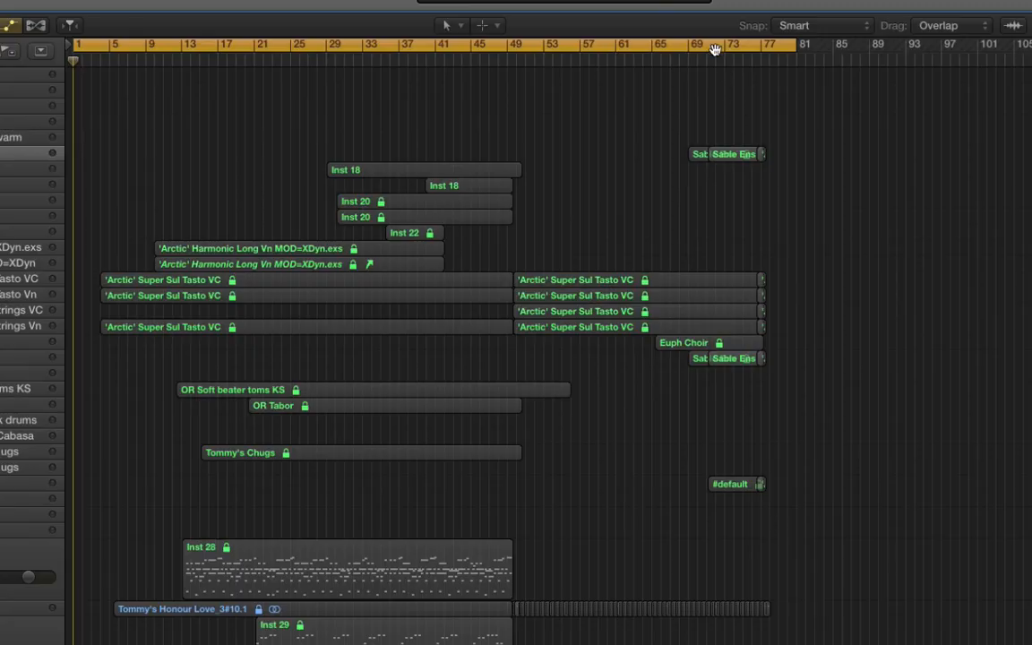
click(715, 49)
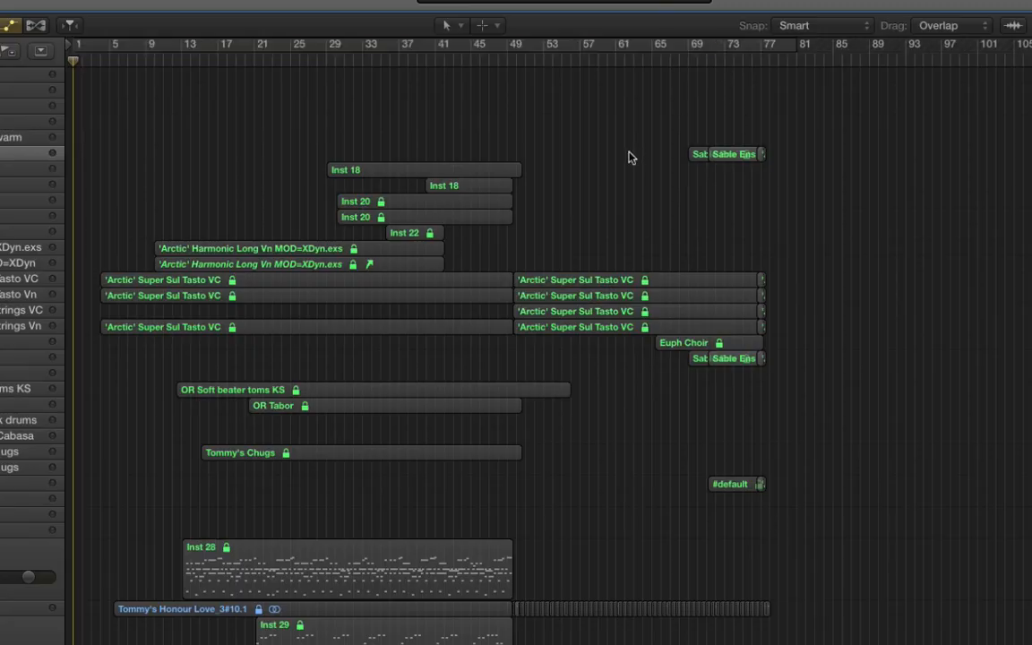
drag(637, 133, 895, 193)
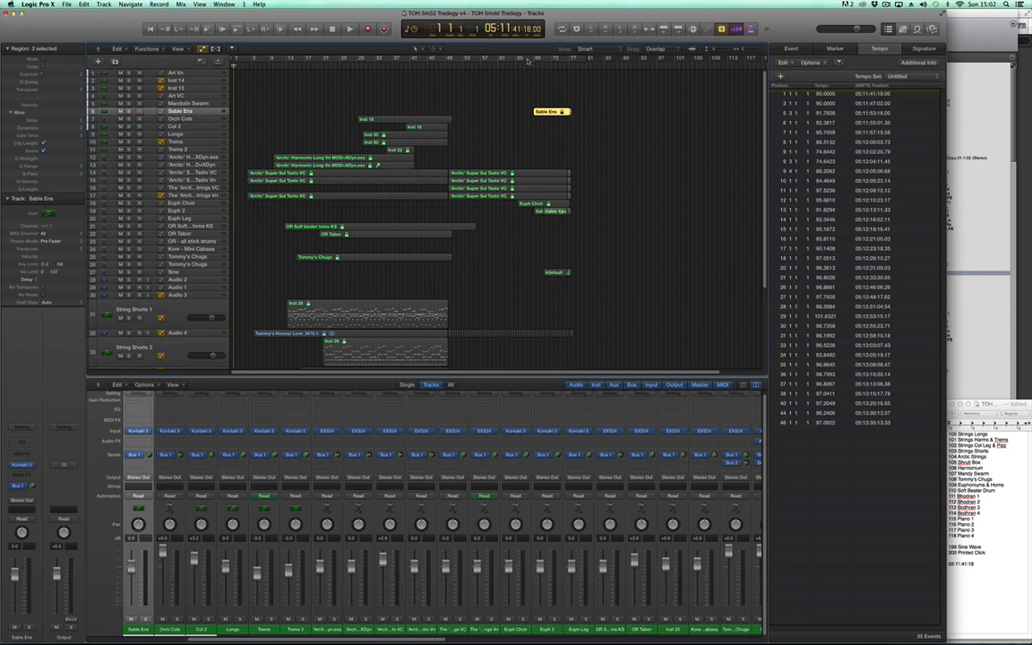
Step: Turn the cycle range on and adjust its end to bar 81, just past the last regions
click(591, 58)
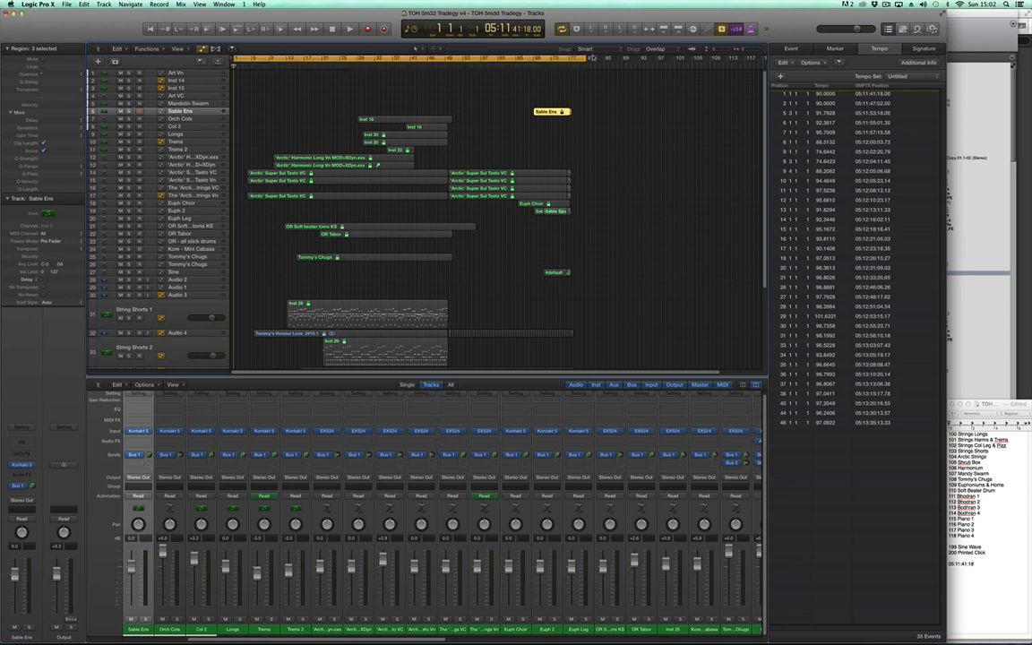
drag(584, 59, 591, 59)
drag(590, 59, 585, 60)
Step: Add the Longs track to the Sable Ens selection so both are soloed, and check the remaining tracks
click(186, 135)
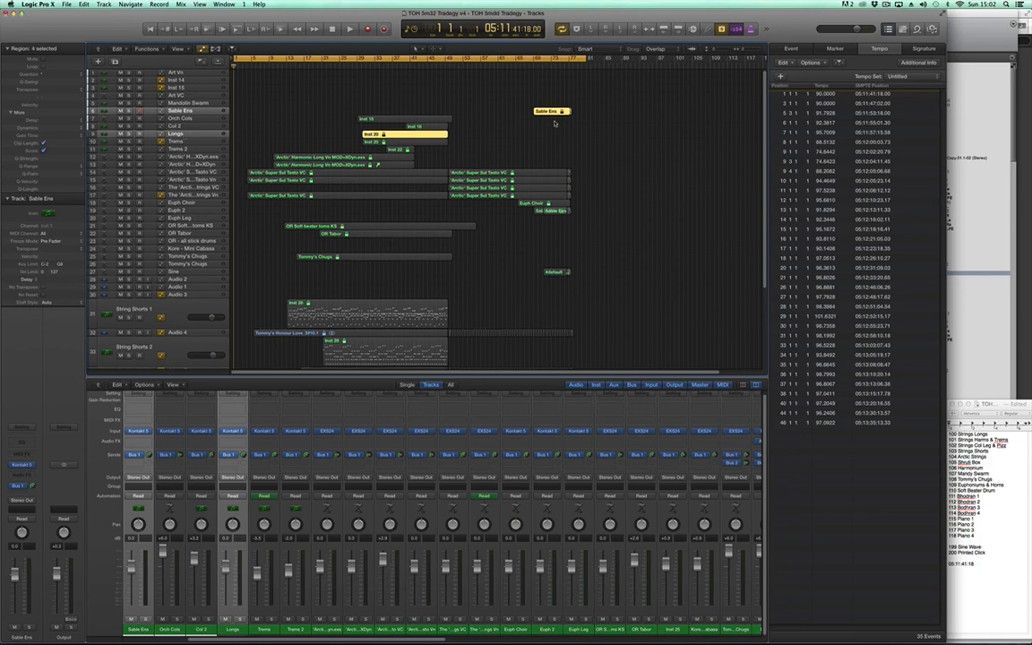
scroll(554, 123, down, 5)
scroll(556, 126, up, 5)
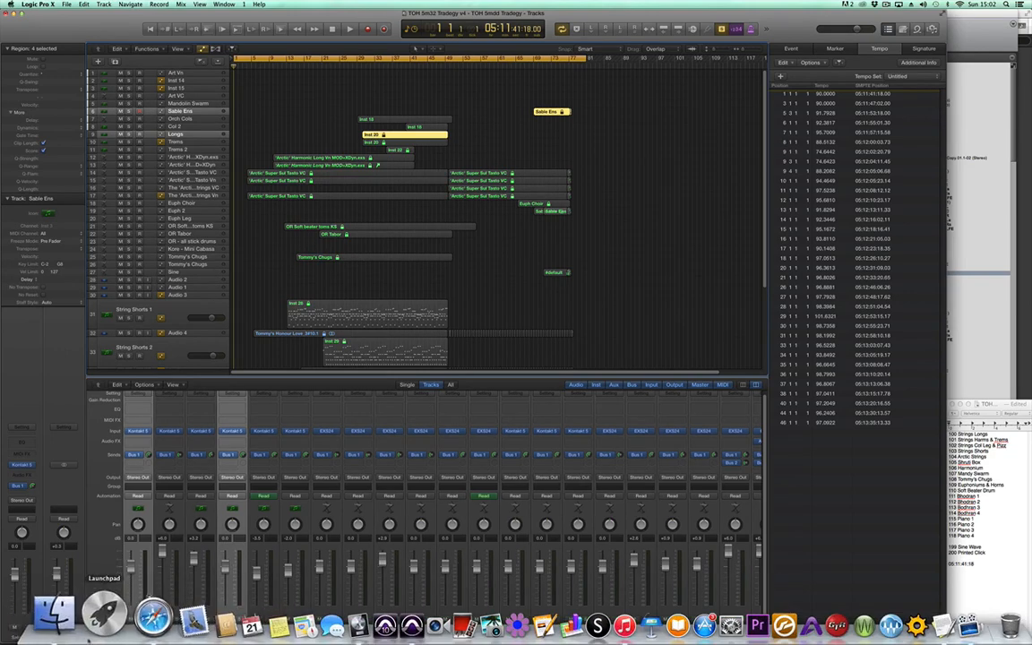
Step: Switch to Finder to look over the TOH cue project files, and return to Logic Pro X with the Sable Ens and Longs regions selected
click(67, 614)
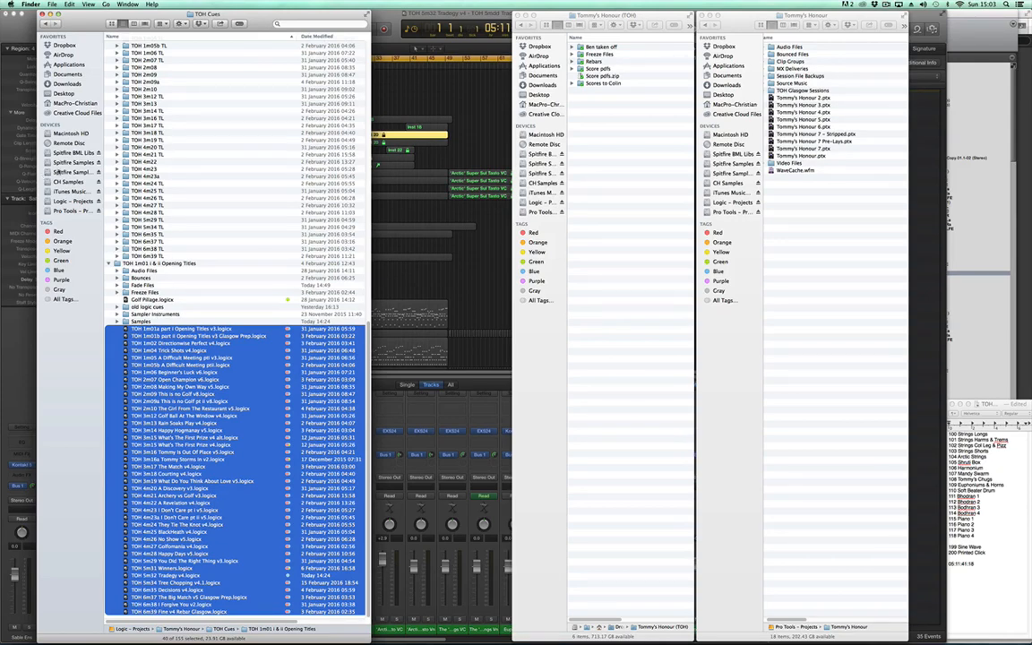
click(438, 92)
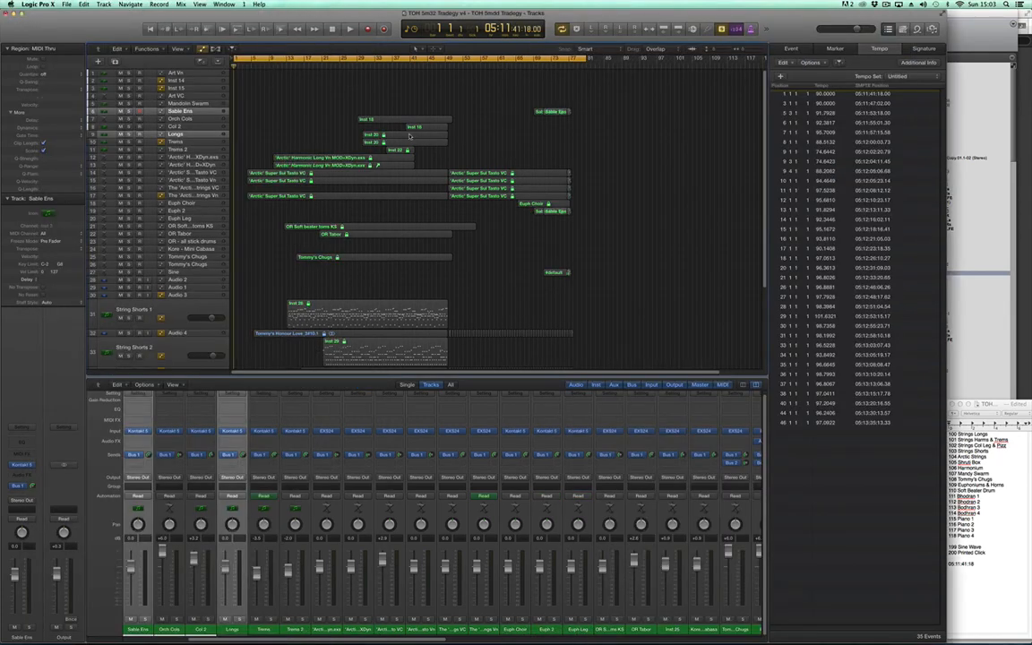
drag(498, 92, 630, 120)
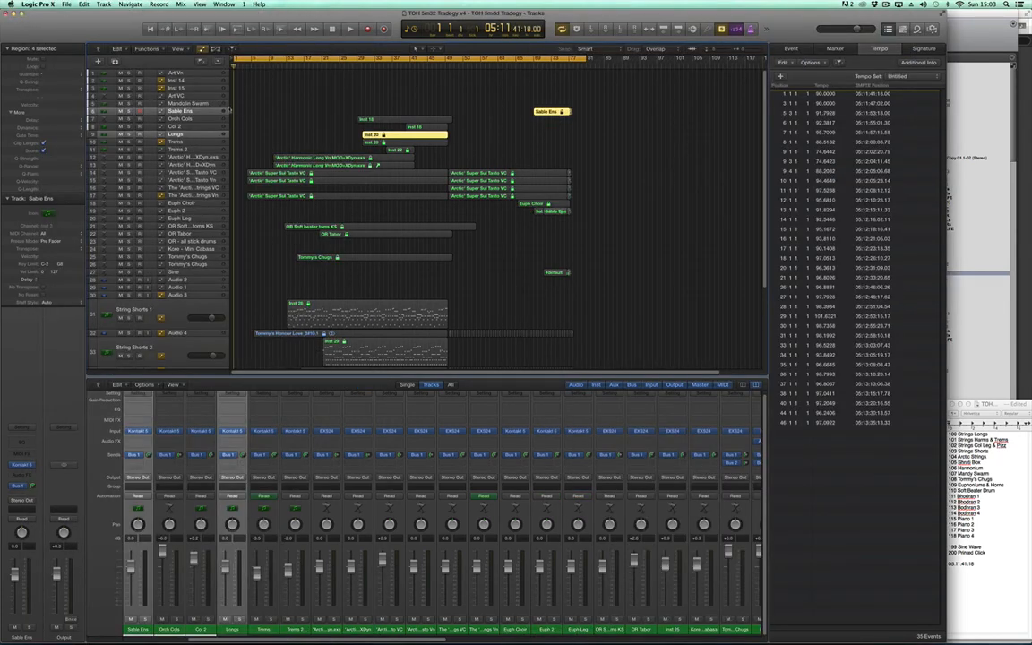
Step: Start an offline PCM bounce of the soloed tracks and copy the entry 100 Strings Longs from the TextEdit stem list
click(69, 618)
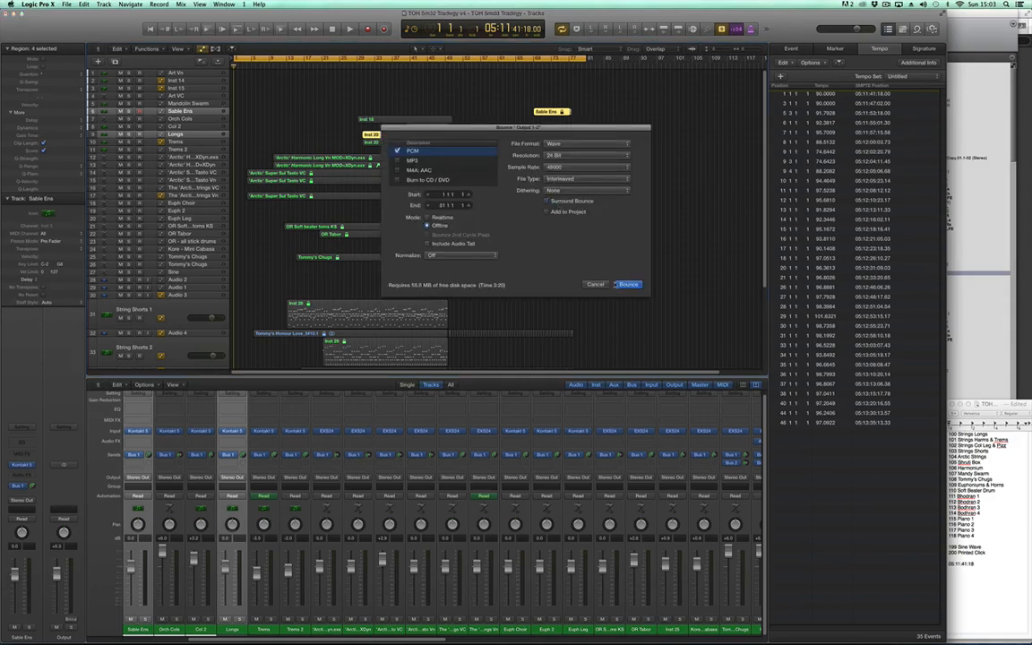
click(628, 284)
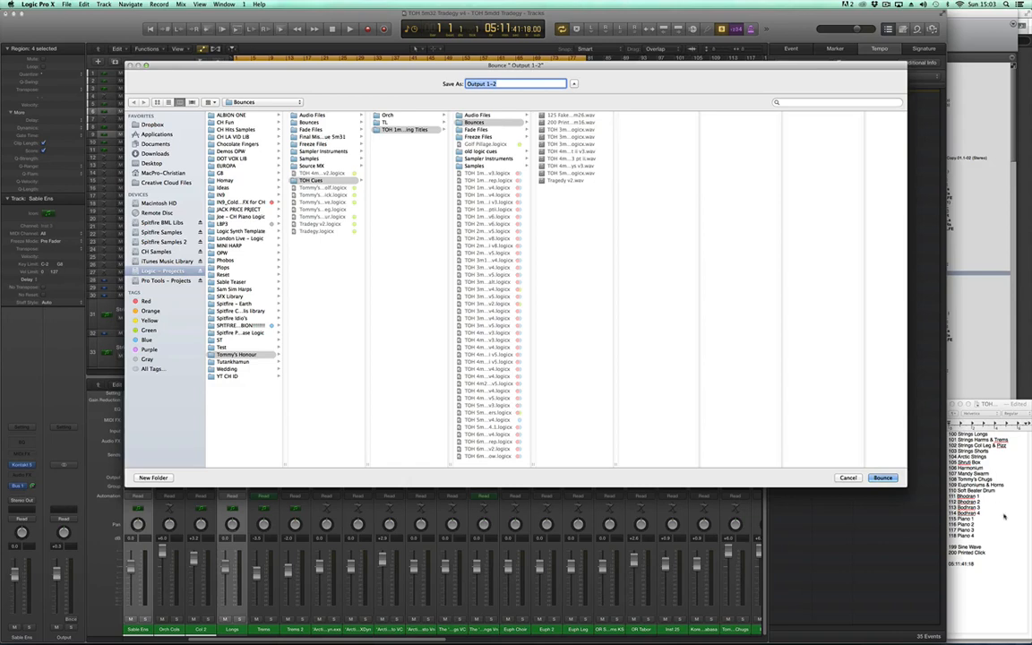
drag(1000, 429, 935, 435)
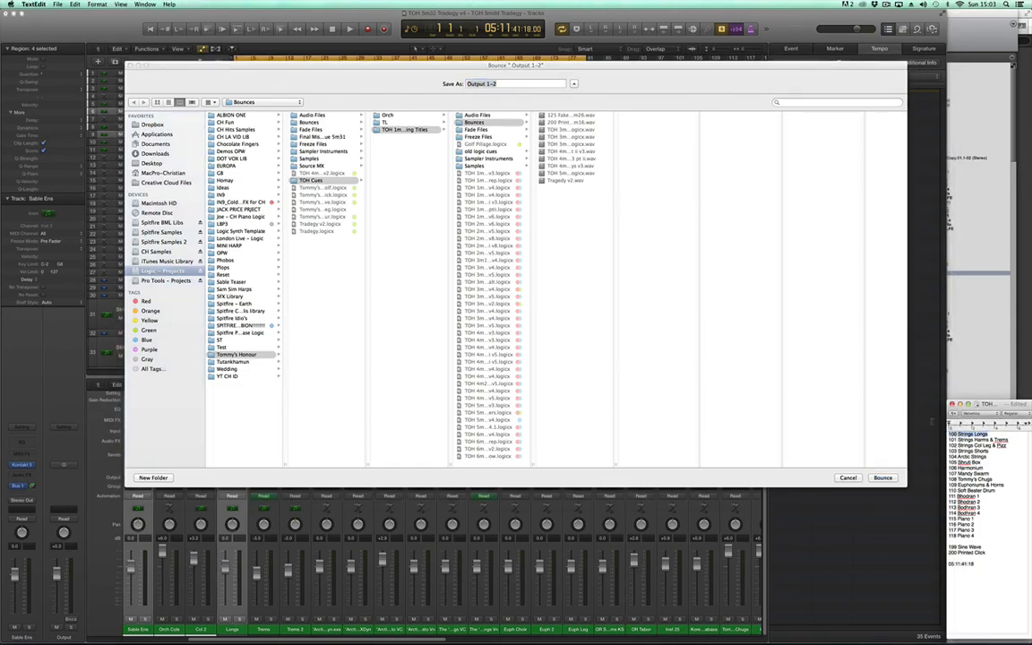
key(super+c)
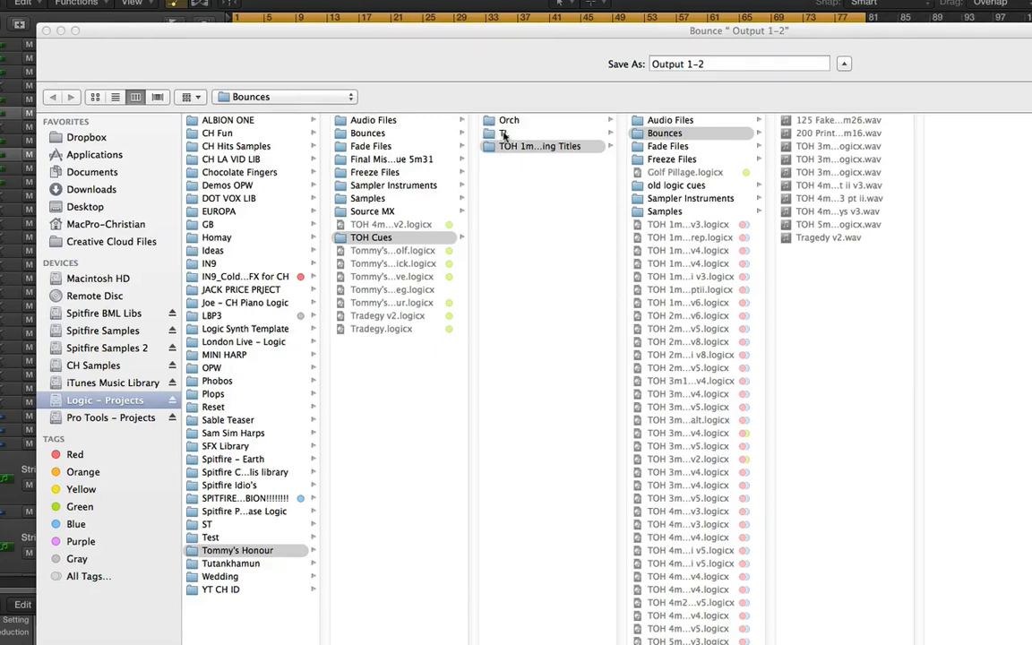
Step: Create a new folder named TOH 5m32 TL inside the TL folder as the bounce destination
click(504, 134)
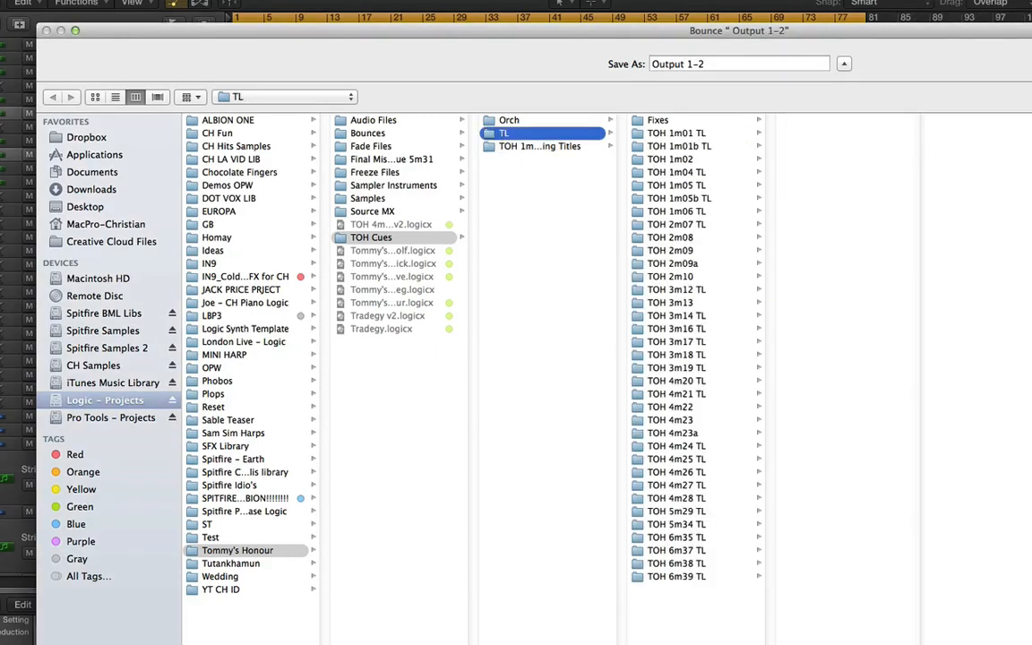
key(super+shift+n)
text(TO)
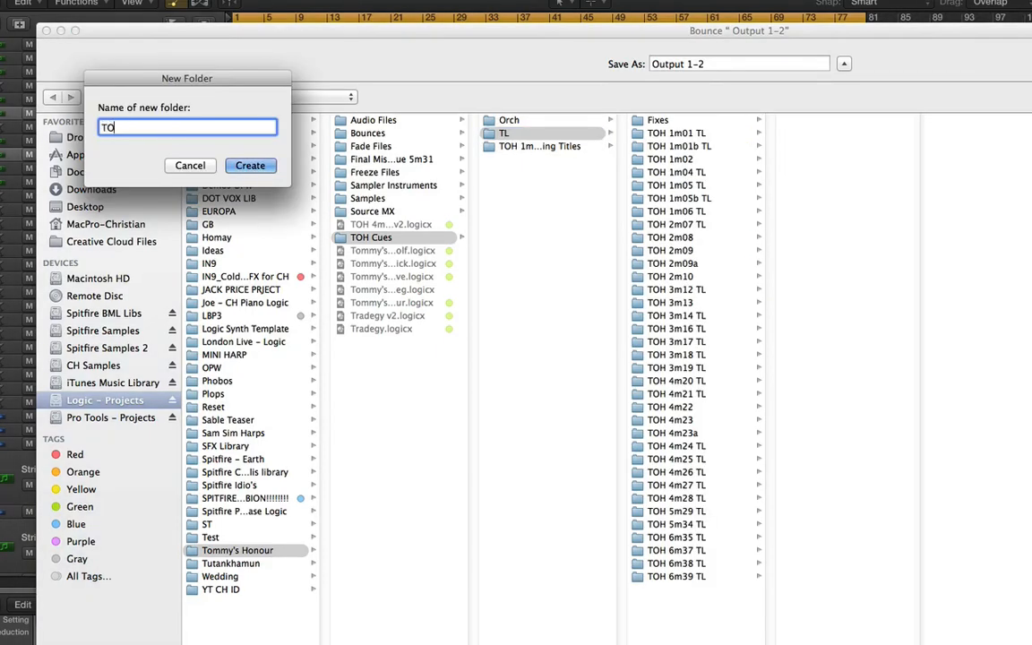
text(H 5m32)
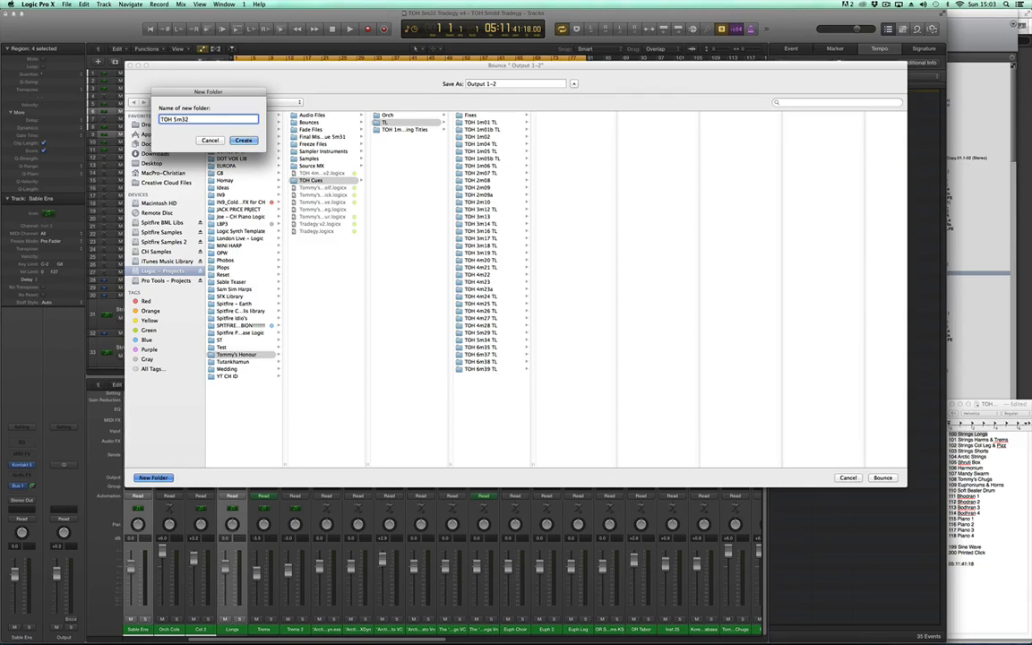
text(TL)
key(Return)
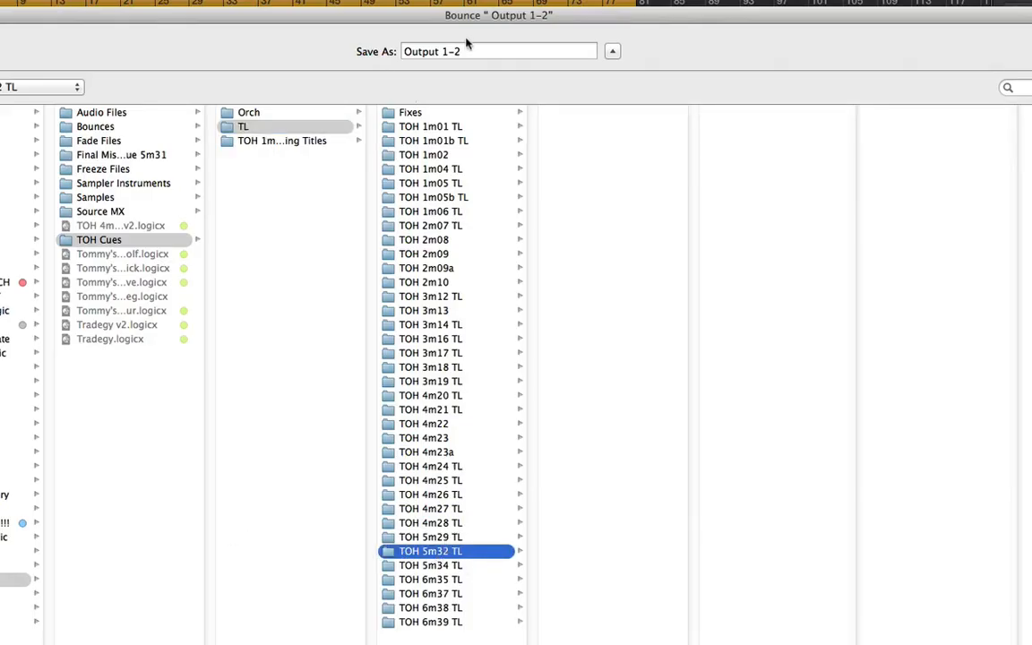
Step: Replace the bounce's file name with the copied 100 Strings Longs and reselect that entry in the TextEdit stem list
drag(466, 47, 364, 41)
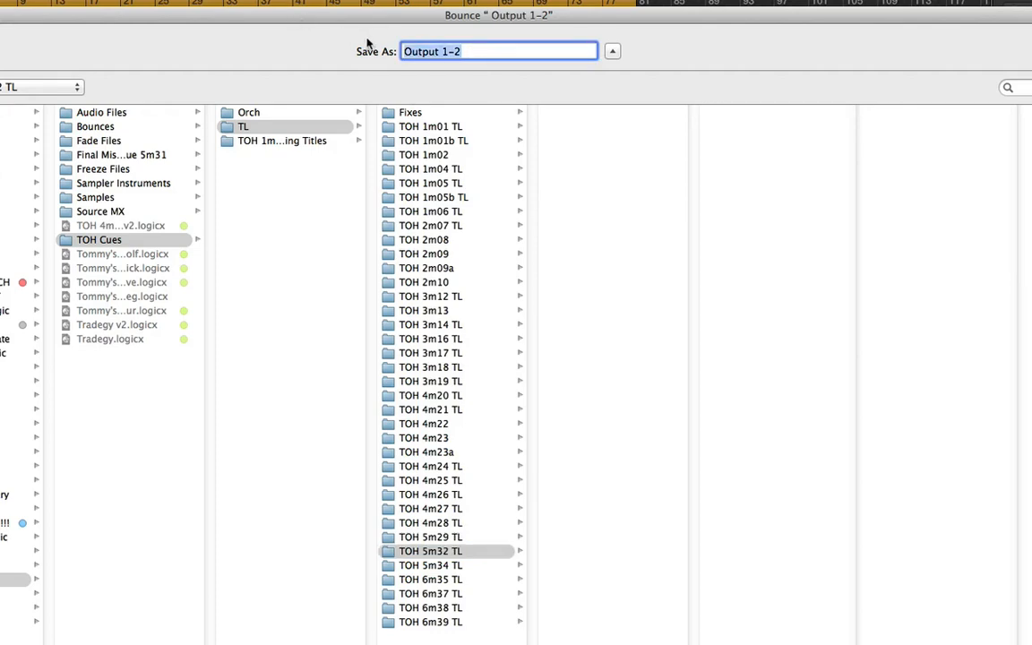
key(super+v)
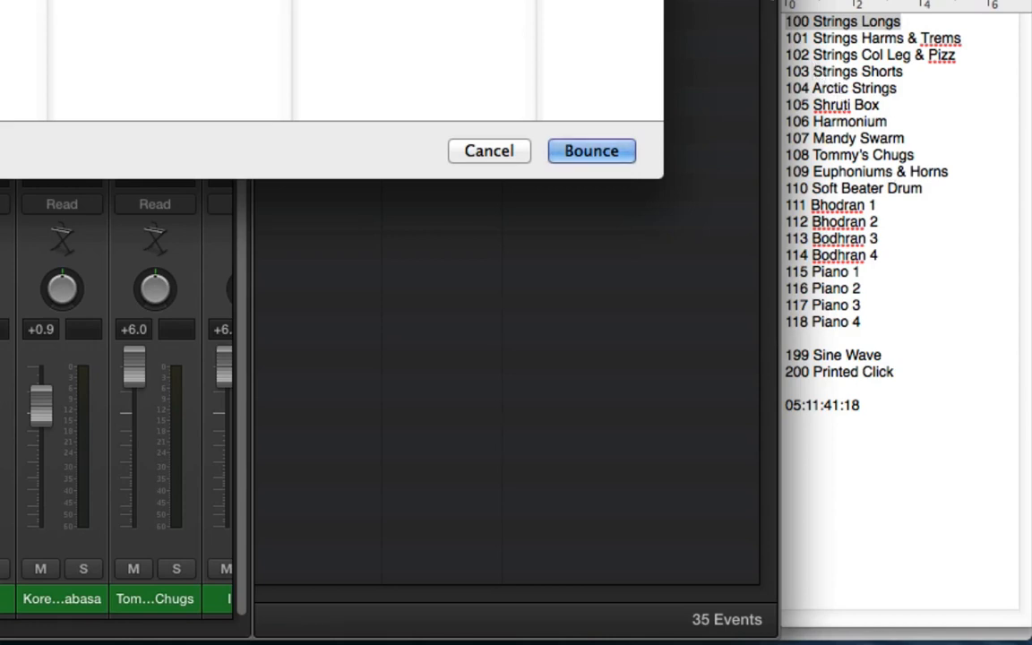
click(927, 24)
click(910, 24)
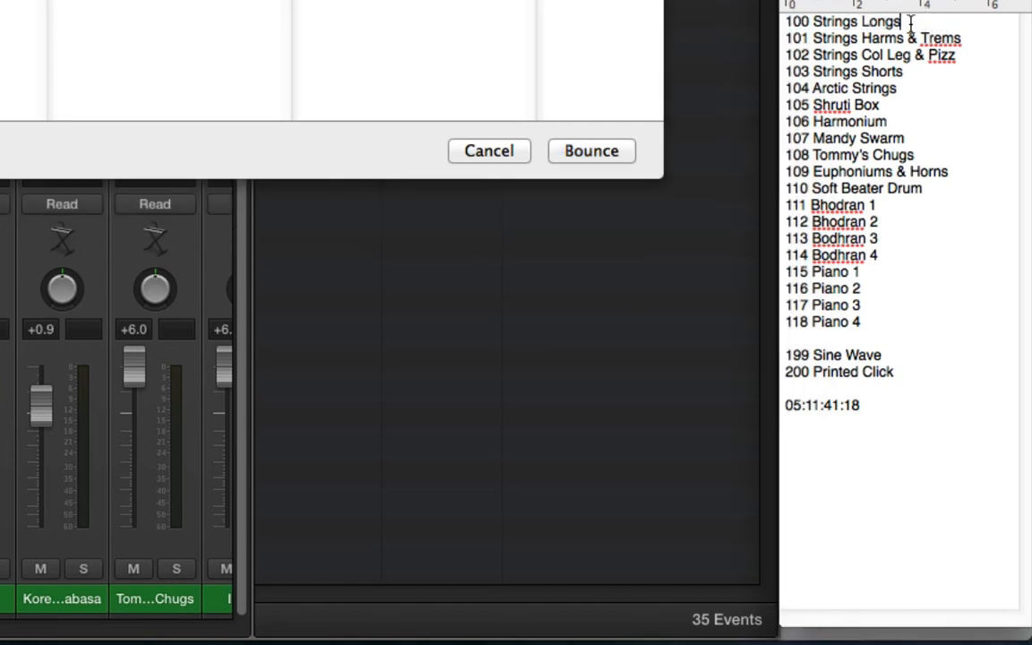
drag(910, 25, 787, 19)
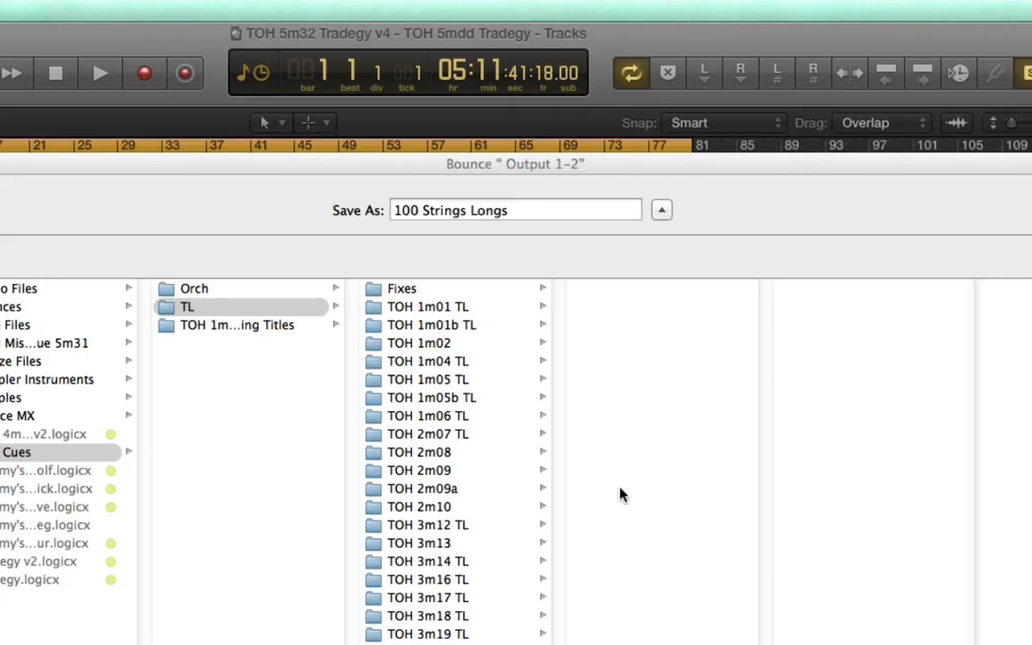
Step: Append TOH 5m32 to the 100 Strings Longs file name and run the bounce
click(526, 212)
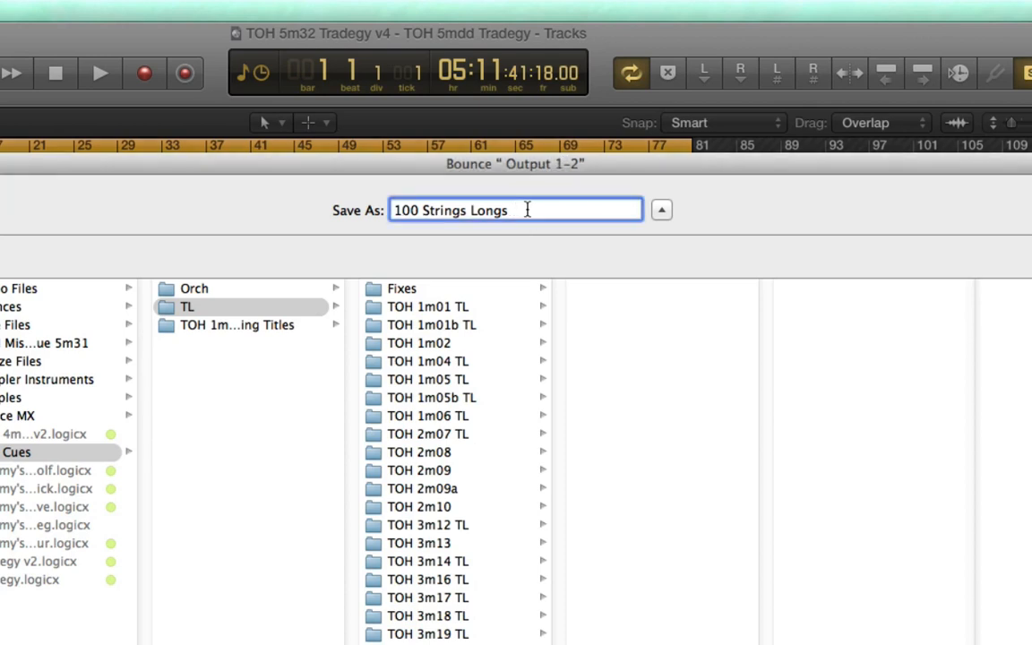
text(5m32)
key(BackSpace)
key(BackSpace)
key(BackSpace)
key(BackSpace)
text(TOH 5m32)
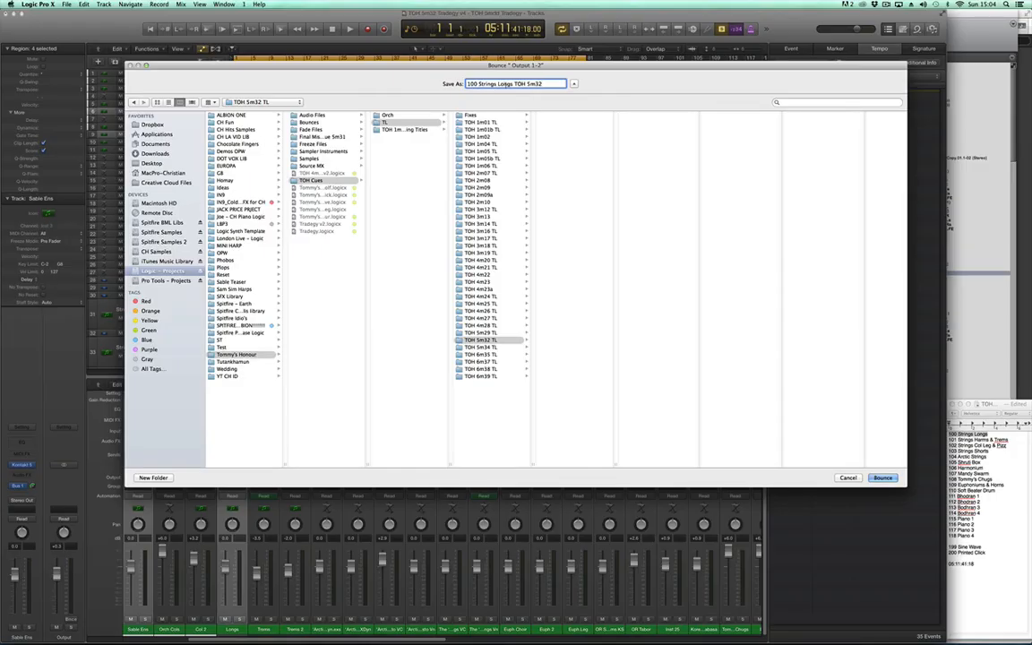
click(883, 478)
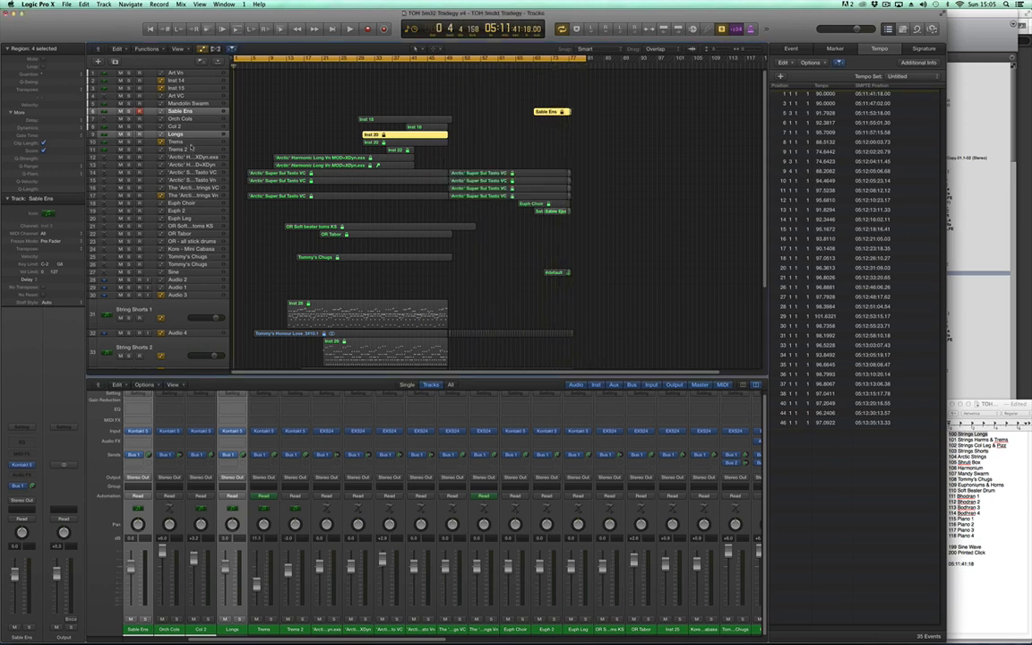
Step: Select the Orch Cols and Col 2 tracks and start their bounce with the current settings
click(180, 119)
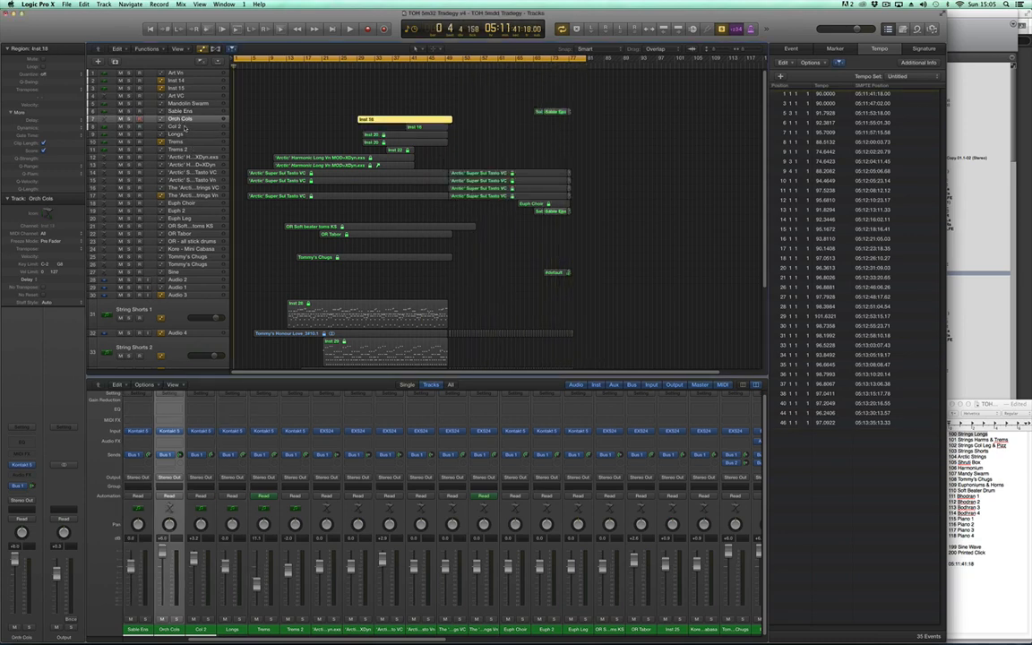
shift+click(178, 128)
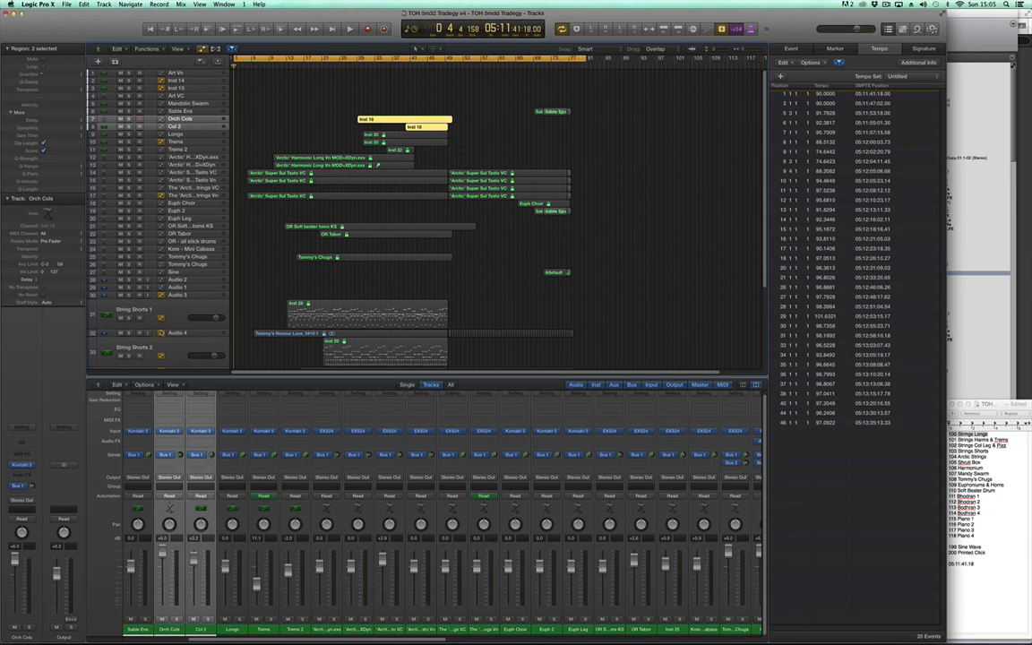
click(70, 618)
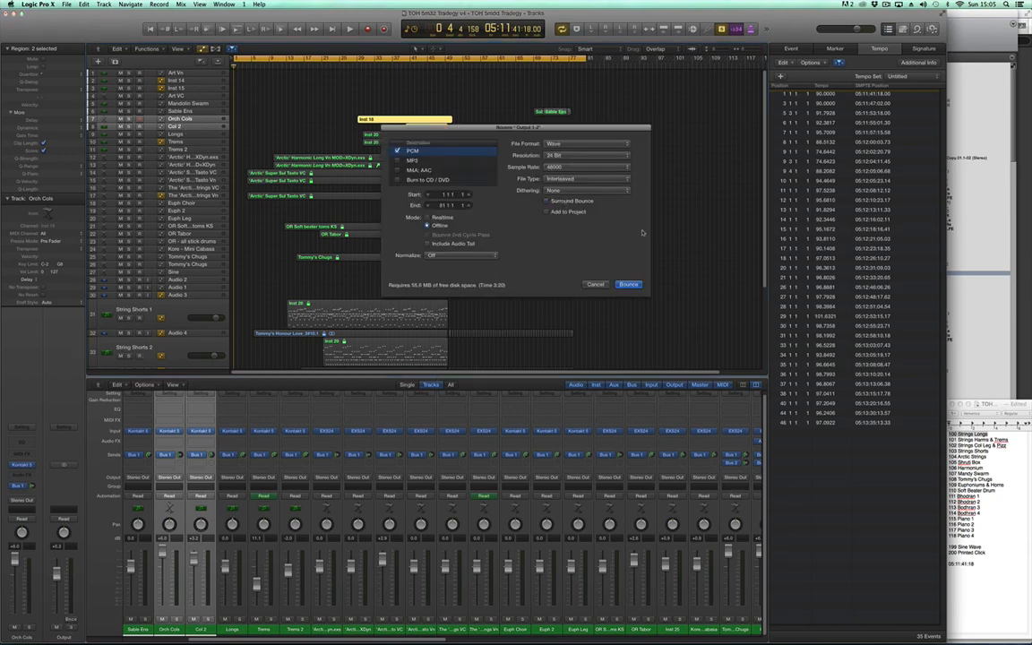
key(Return)
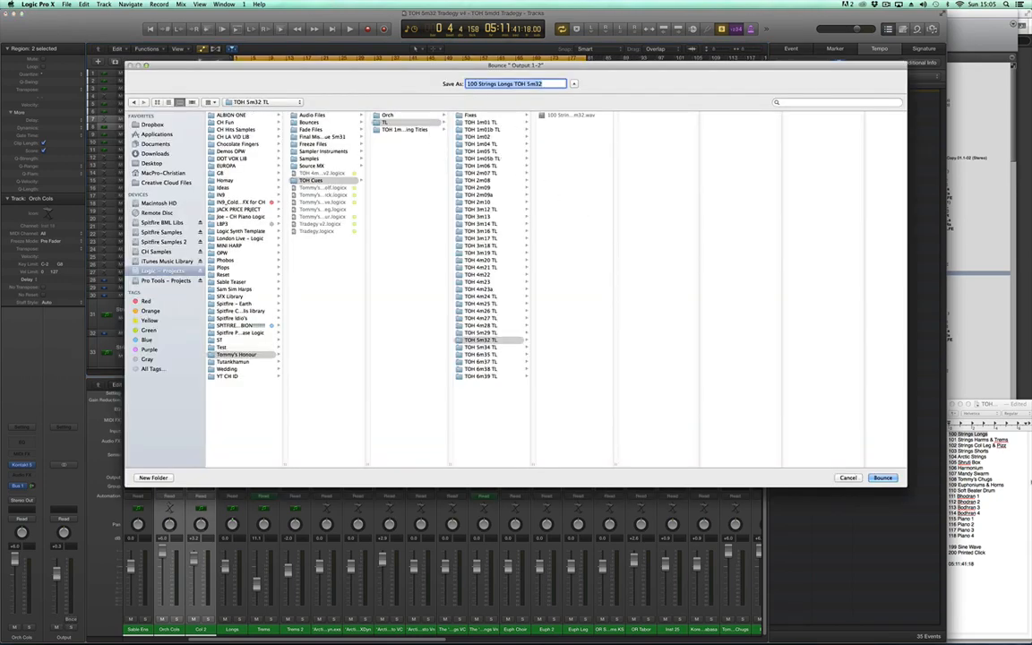
Step: Copy 102 Strings Col Leg & Pizz from the TextEdit stem list and bounce the stem as 102 Strings Col Leg & Pizz TOH 5m32
click(1013, 453)
click(1014, 451)
drag(1009, 445, 948, 445)
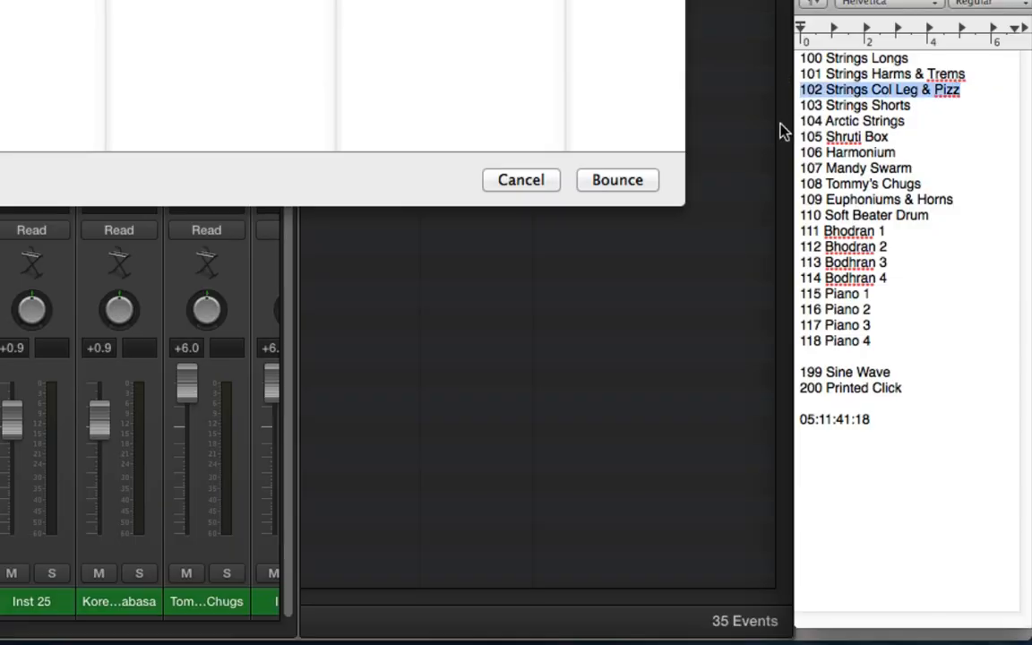
click(434, 129)
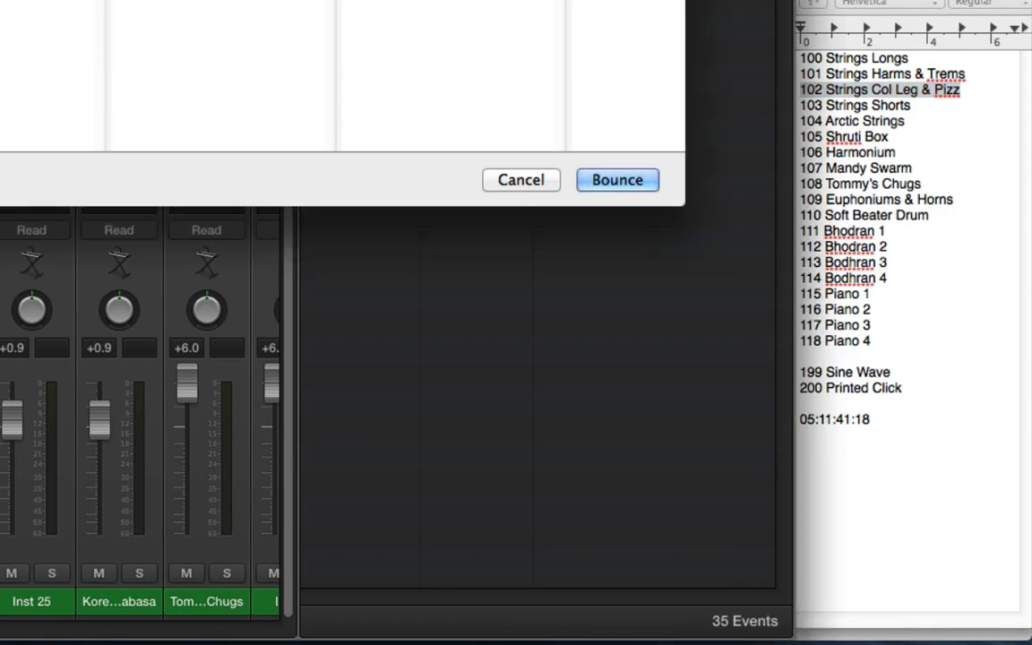
drag(435, 128, 205, 111)
key(super+v)
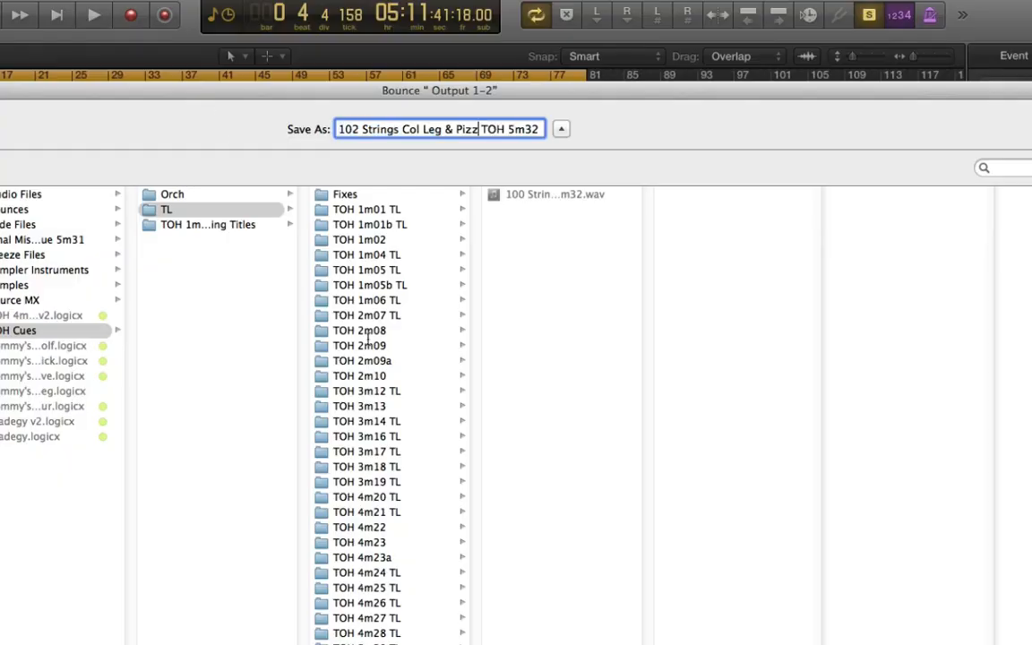
key(Return)
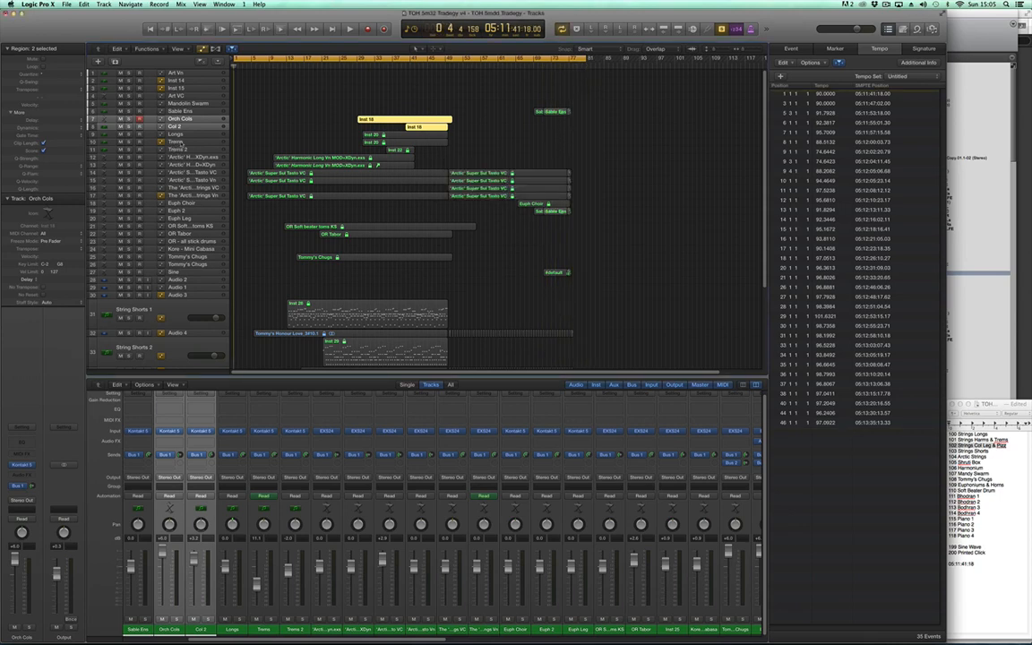
Step: Select the Trems and Trems 2 tracks and copy the entry 101 Strings Harms & Trems from the TextEdit stem list
click(175, 140)
shift+click(175, 149)
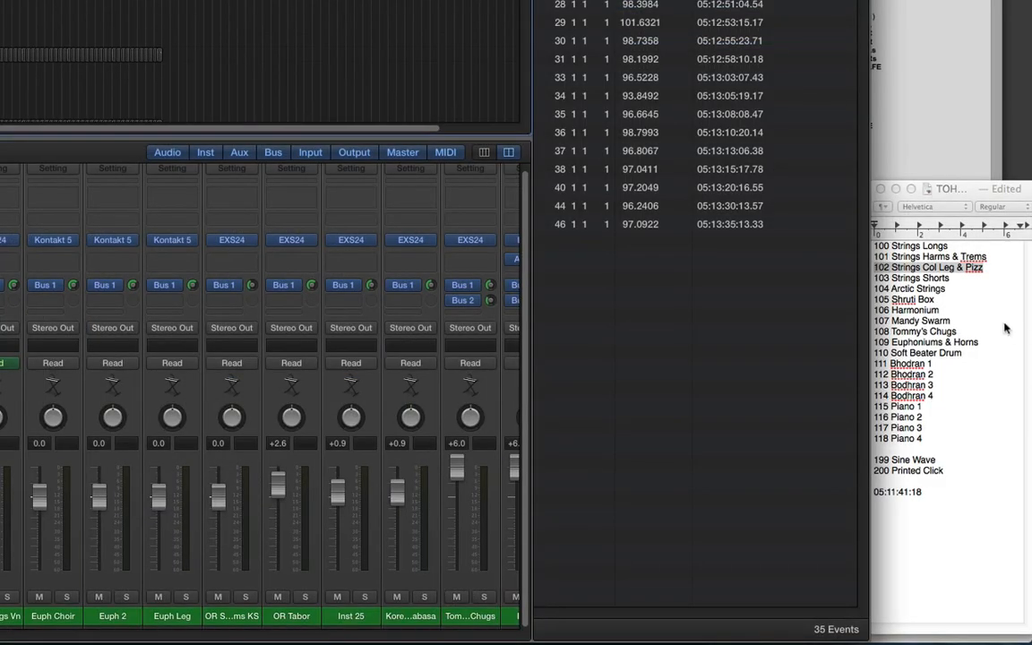
click(1005, 468)
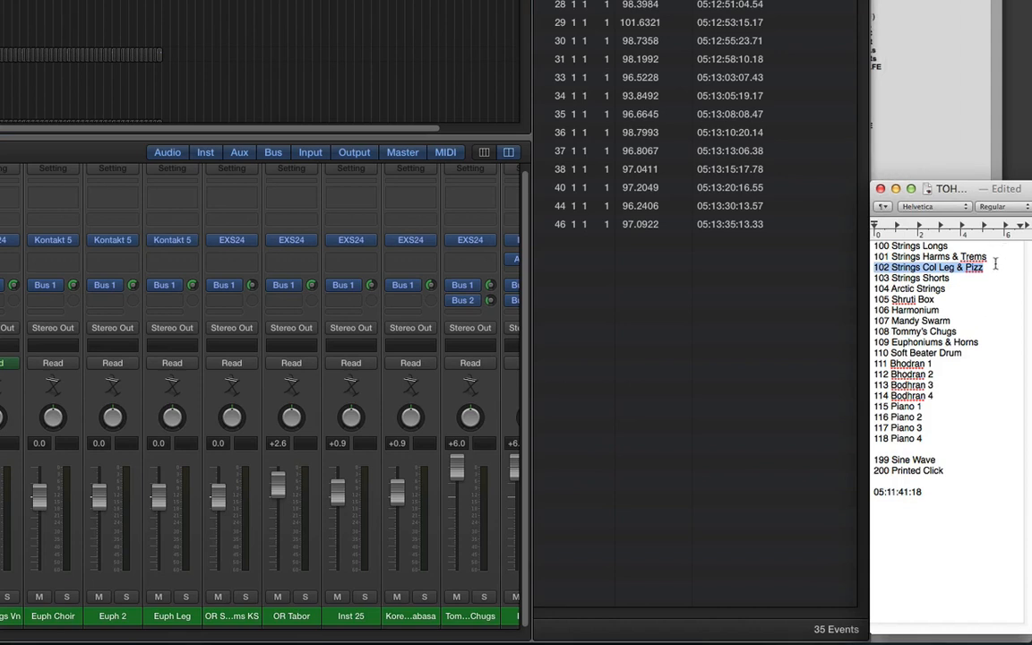
drag(986, 257, 873, 256)
key(super+c)
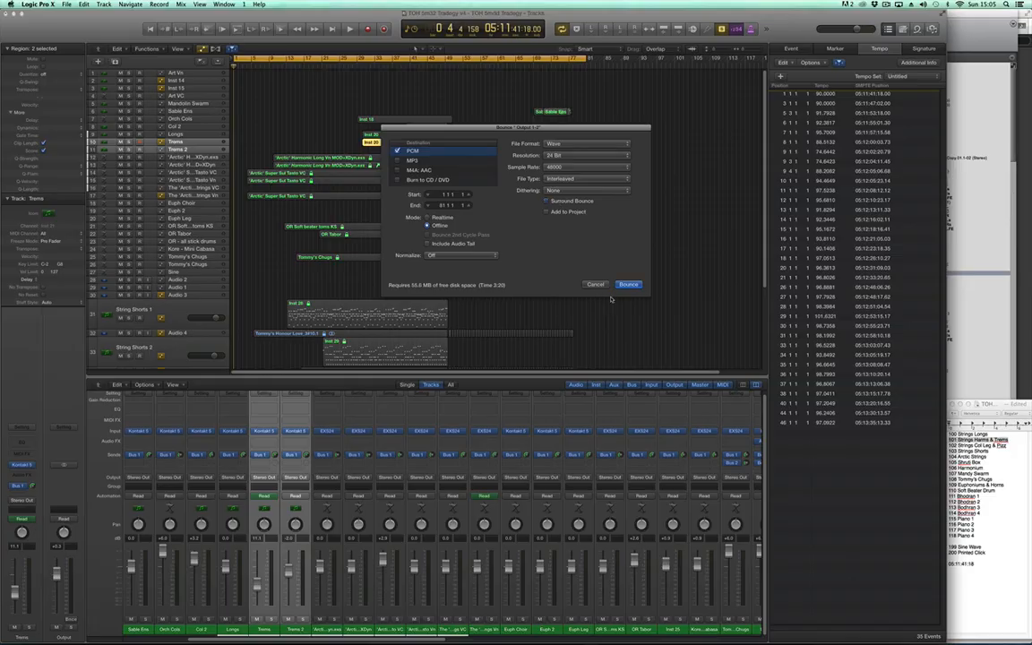
Step: Bounce the selected tremolo tracks as 101 Strings Harms & Trems TOH 5m32 in the TOH 5m32 TL folder
click(627, 284)
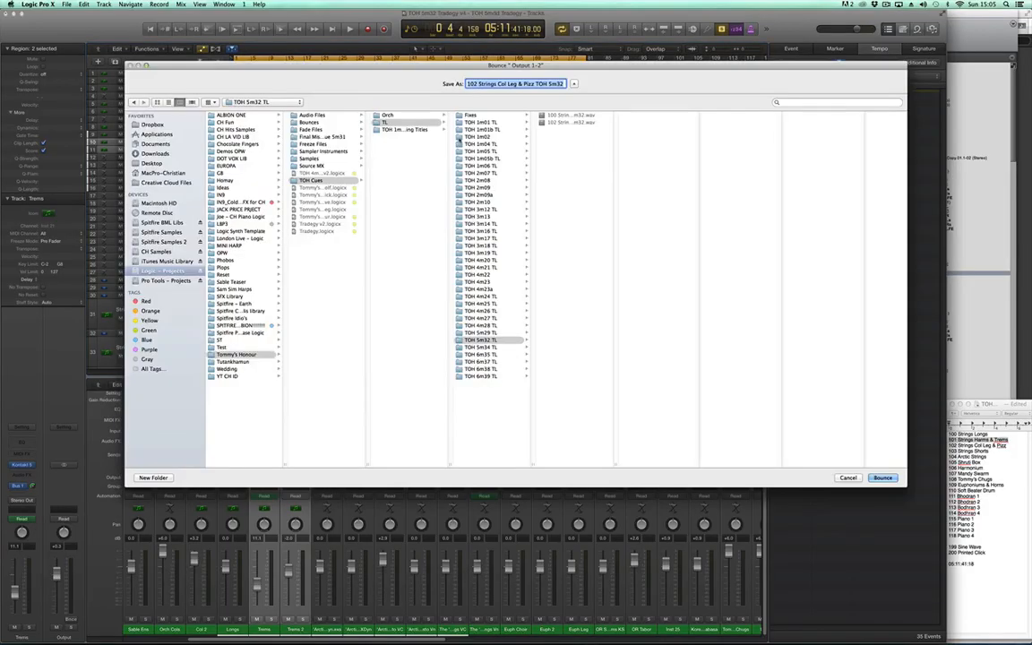
click(441, 114)
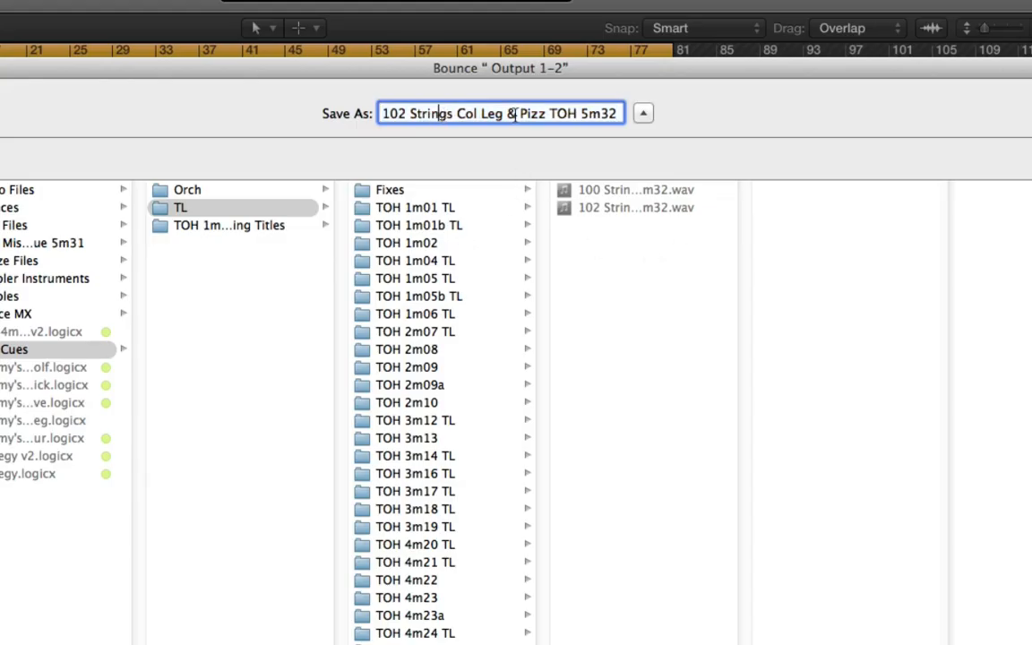
drag(546, 114, 277, 78)
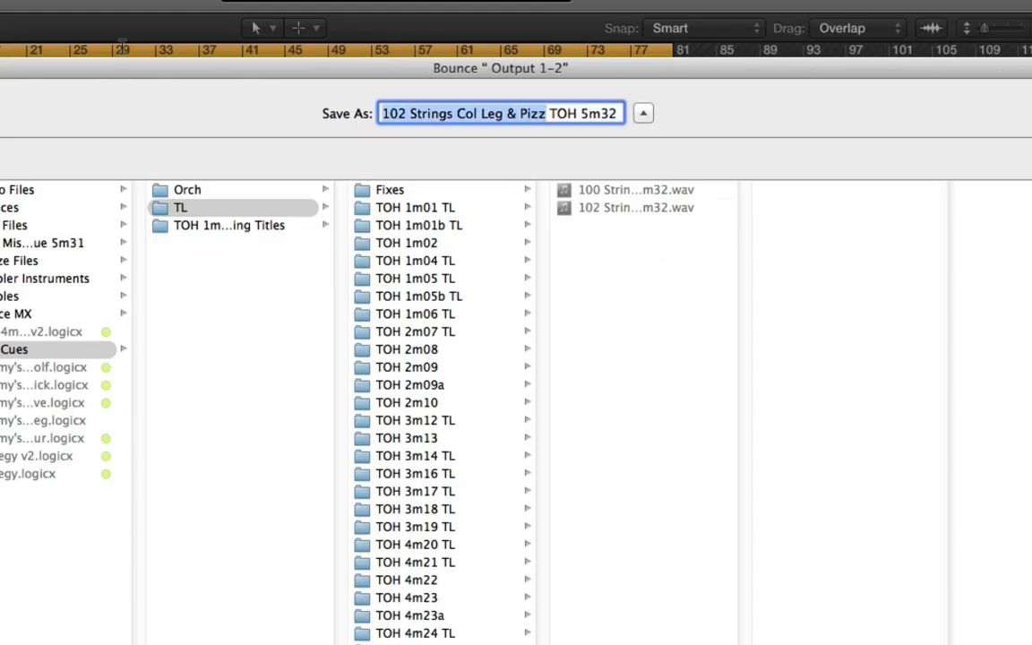
key(super+v)
key(Return)
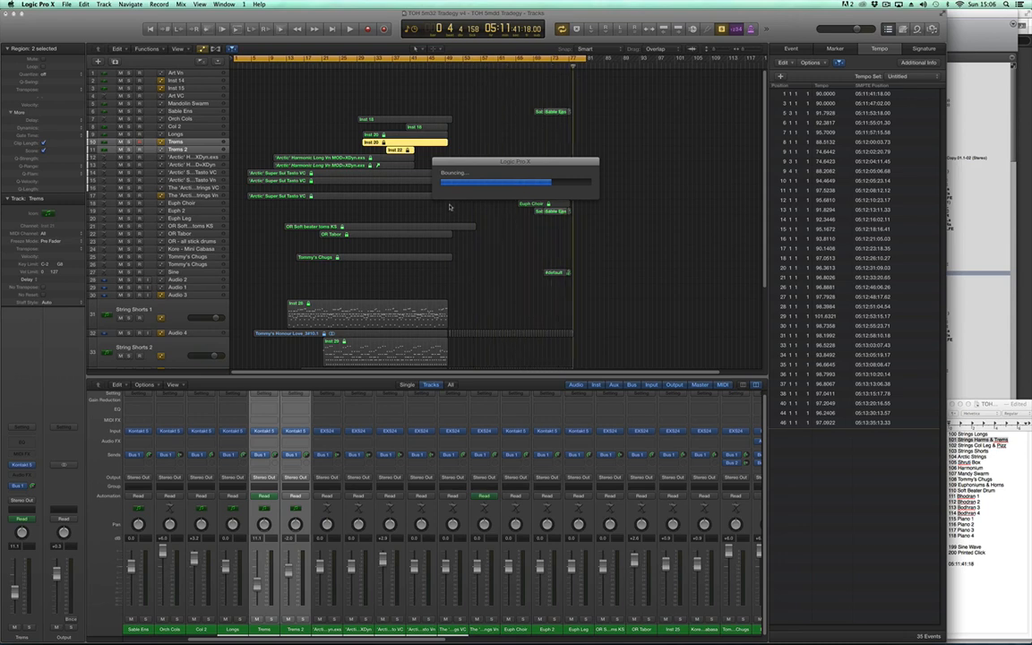
Step: Select all the Arctic string tracks, starting at the Arctic Harmonic Long Vn track, and start their bounce
click(196, 157)
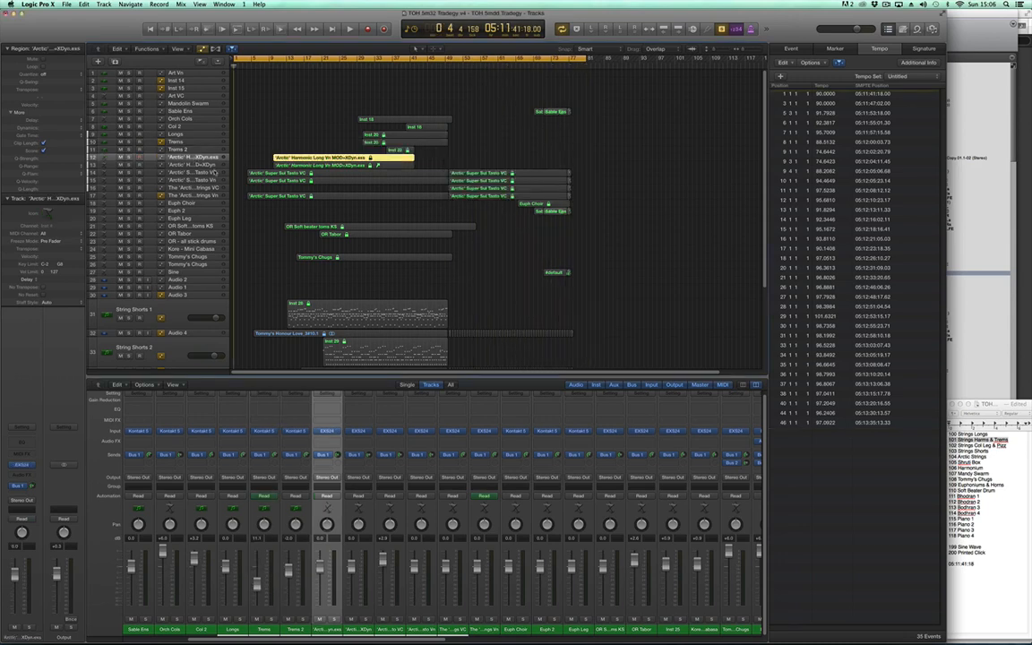
shift+click(193, 165)
shift+click(189, 172)
shift+click(188, 180)
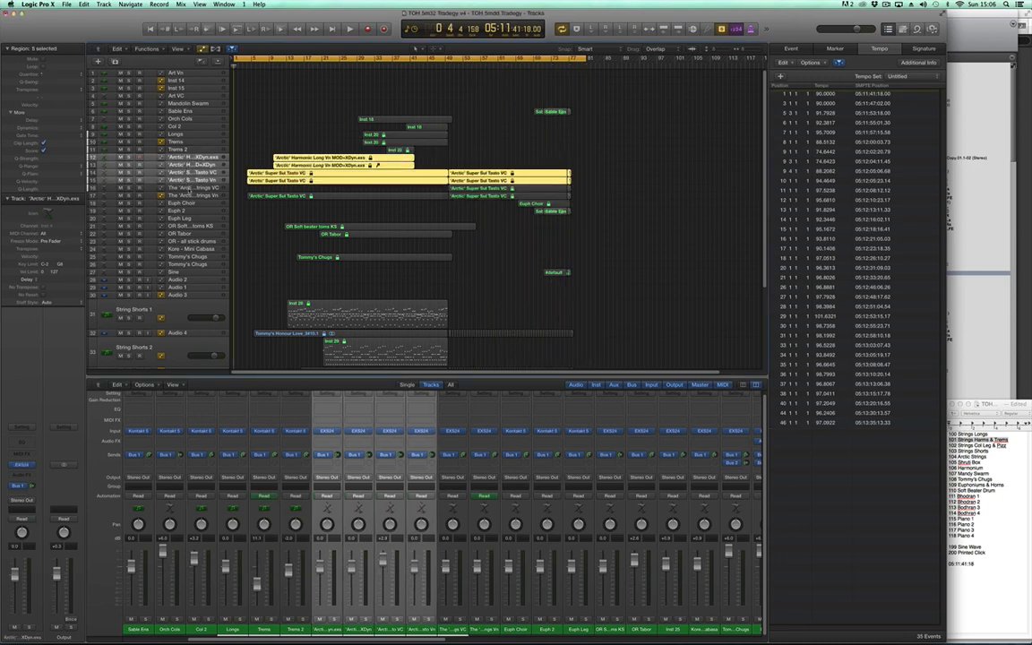
shift+click(187, 188)
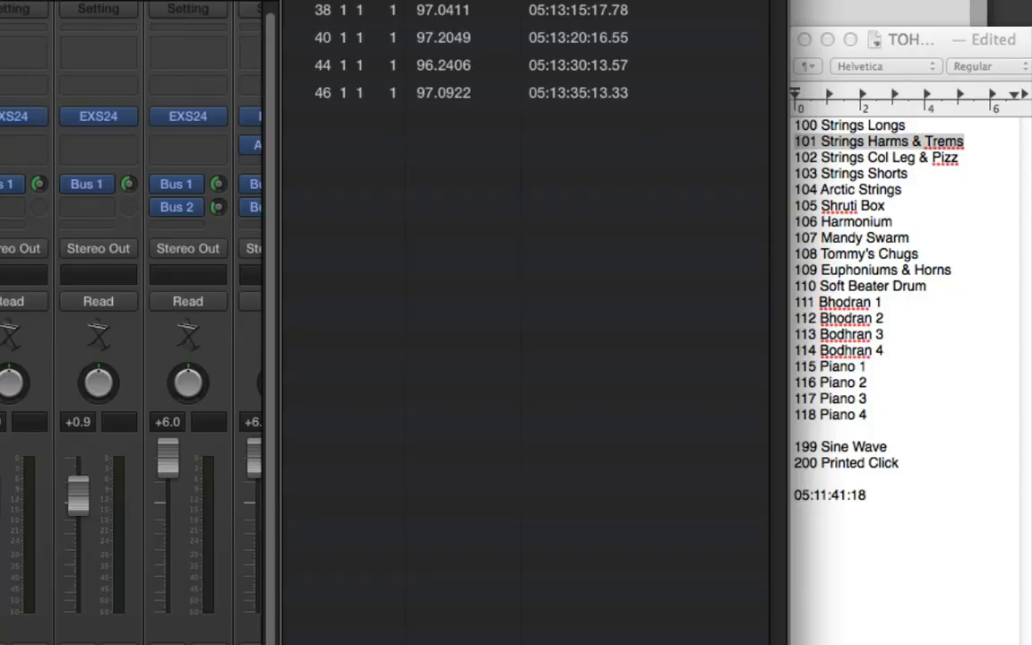
click(957, 221)
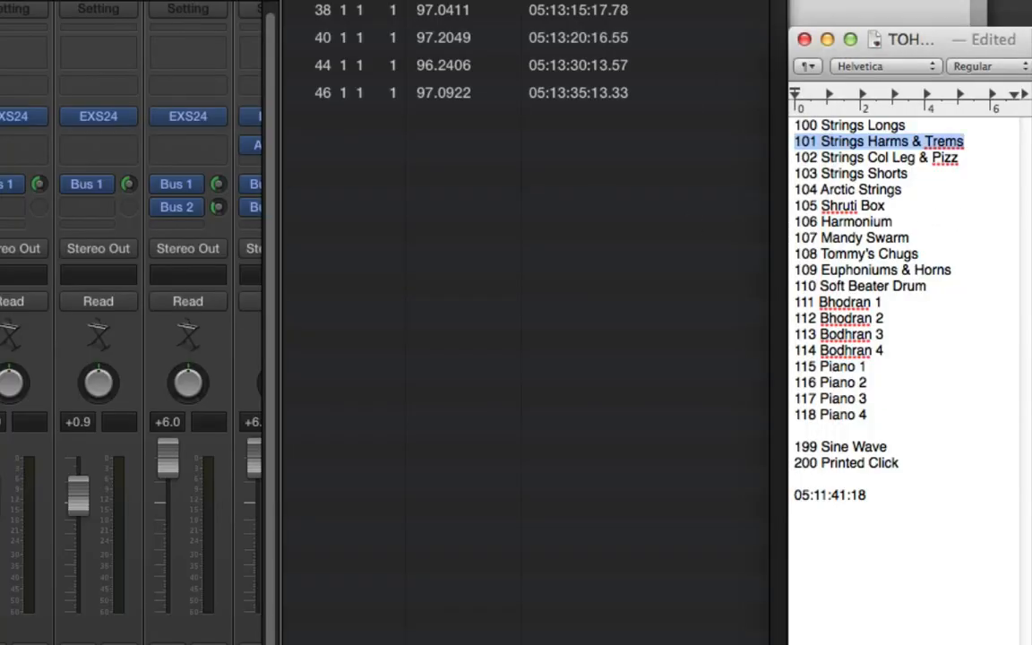
key(super+Tab)
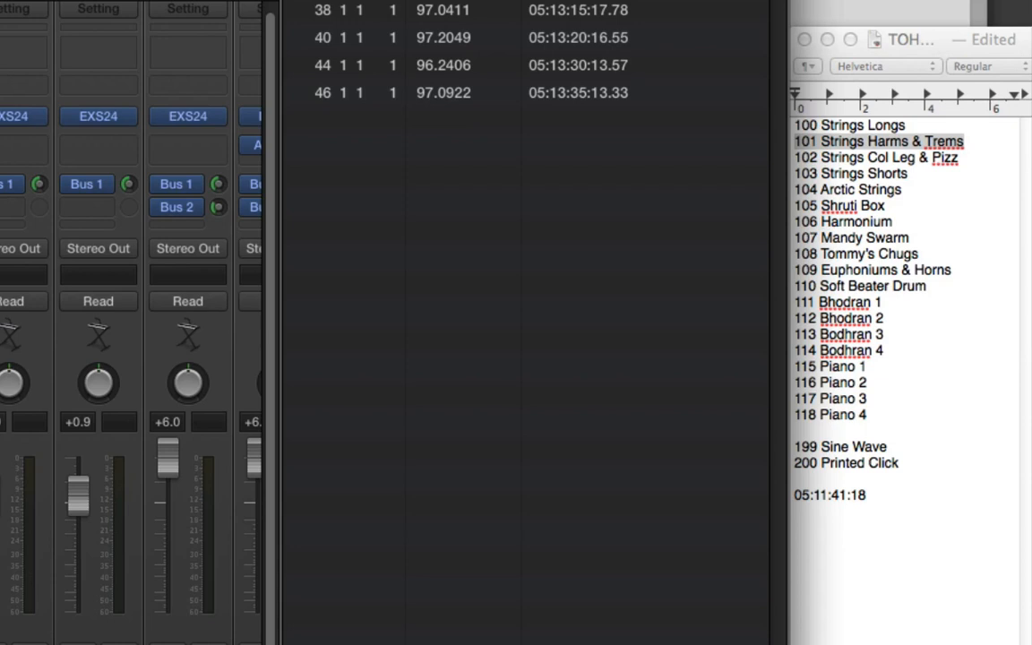
key(super+b)
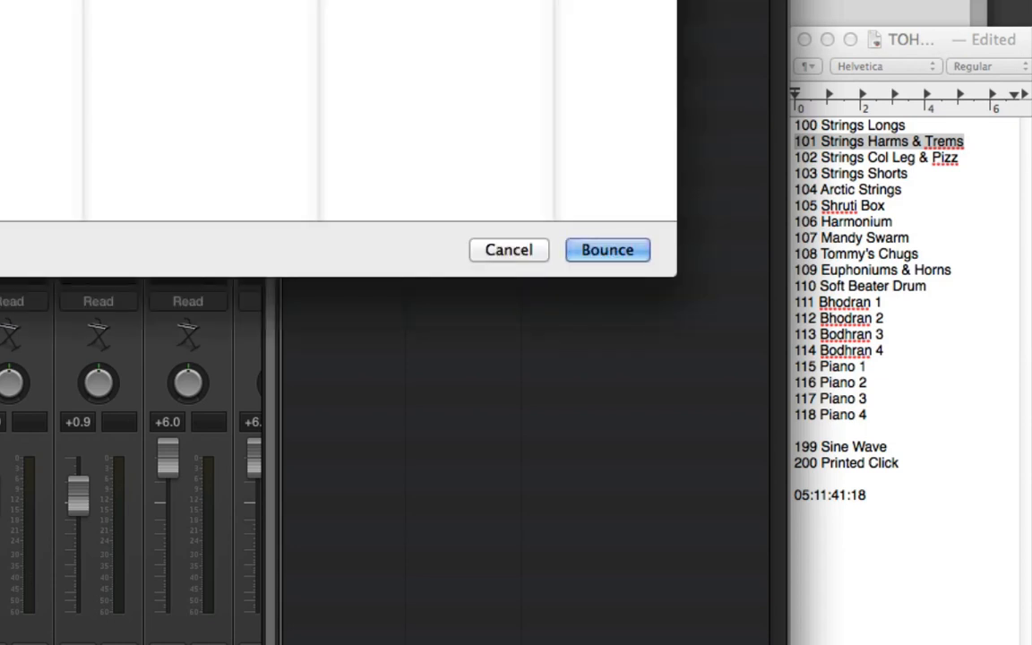
Step: Copy 104 Arctic Strings from the TextEdit stem list and bounce the Arctic tracks under that name in the TOH 5m32 TL folder
click(964, 220)
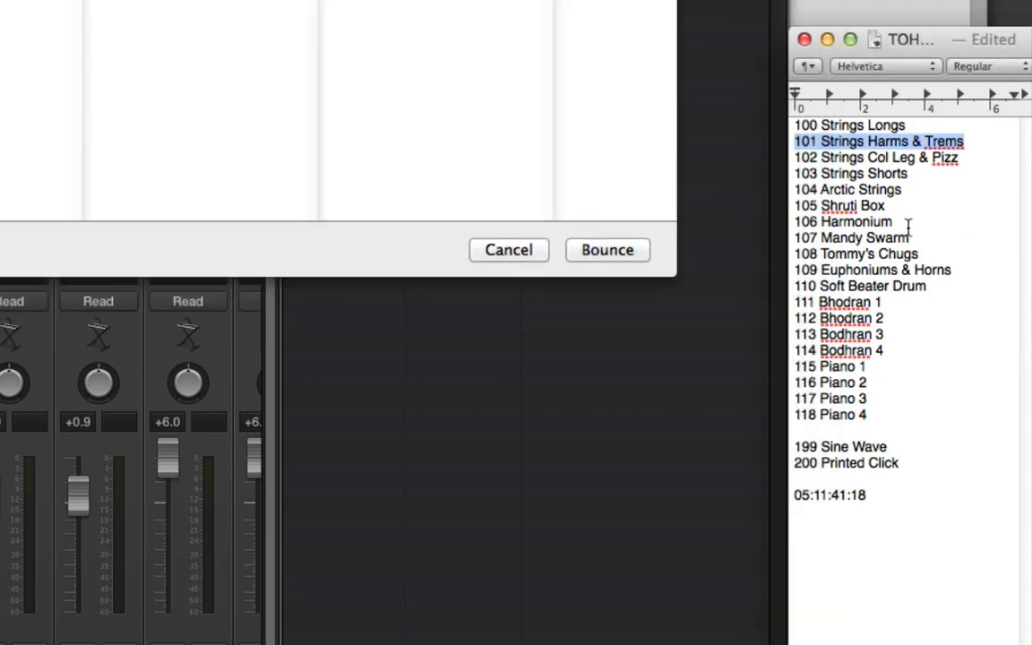
drag(913, 192, 766, 185)
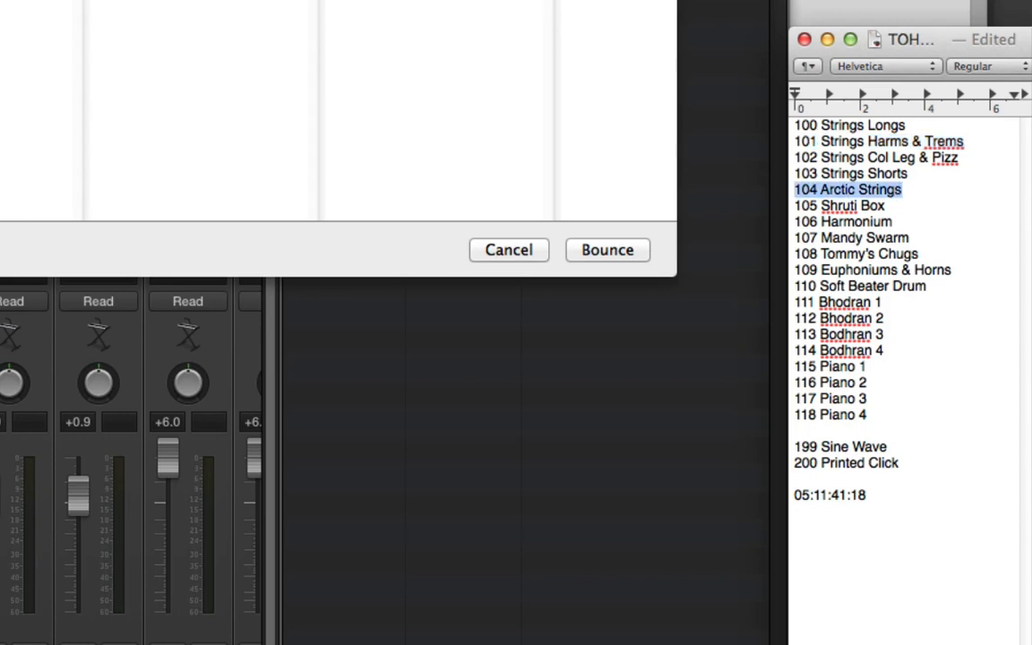
key(super+Tab)
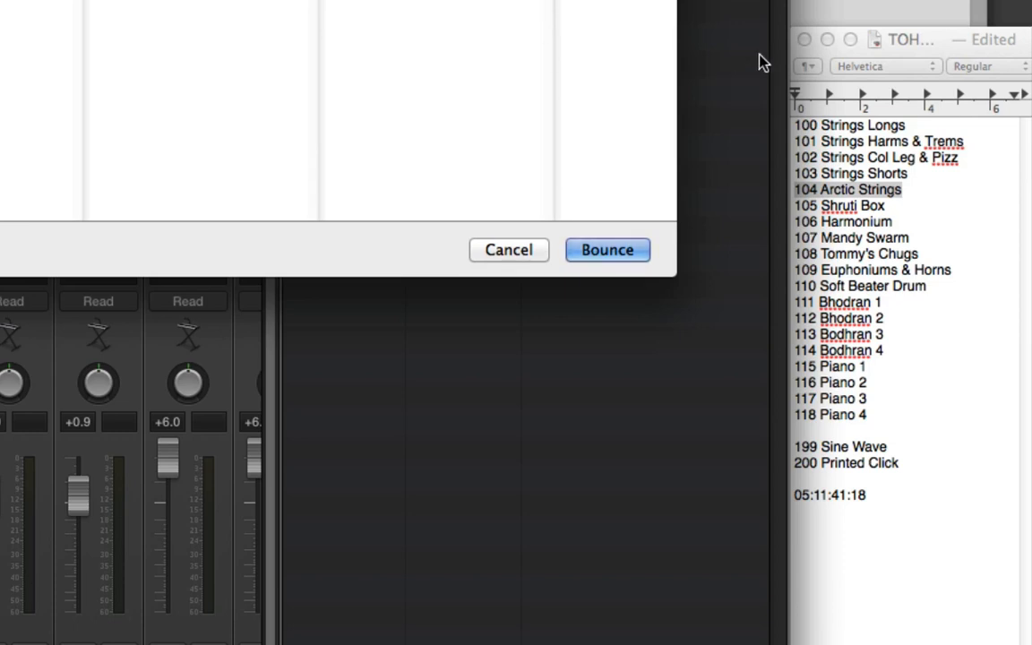
click(608, 250)
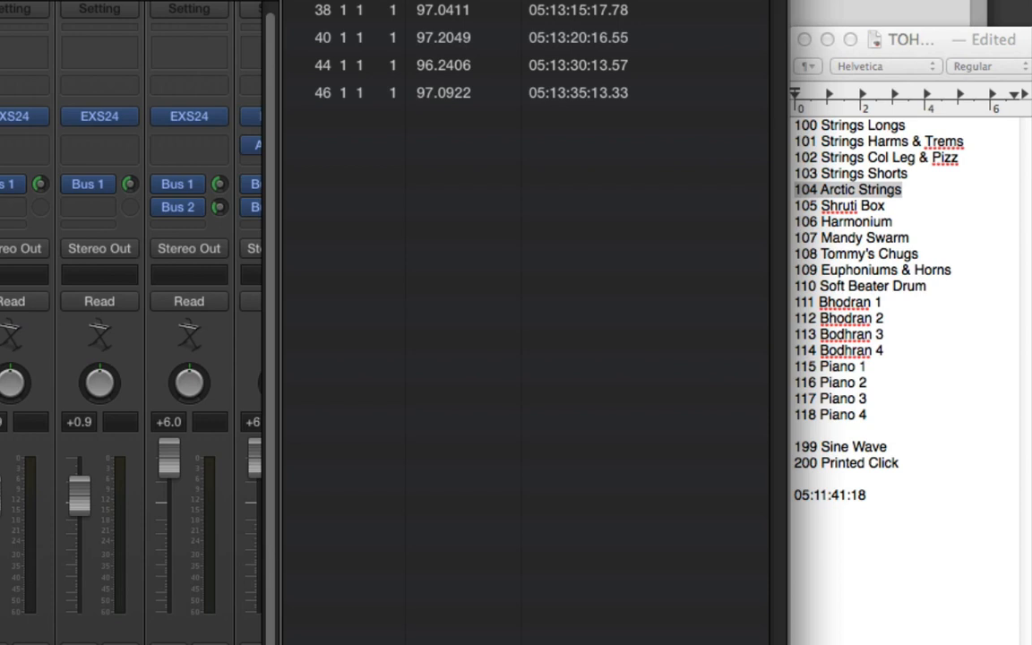
Step: Bounce the selected Euph Choir and Euph 2 tracks as 109 Euphoniums & Horns TOH 5m32, copying the stem name from TextEdit
key(Return)
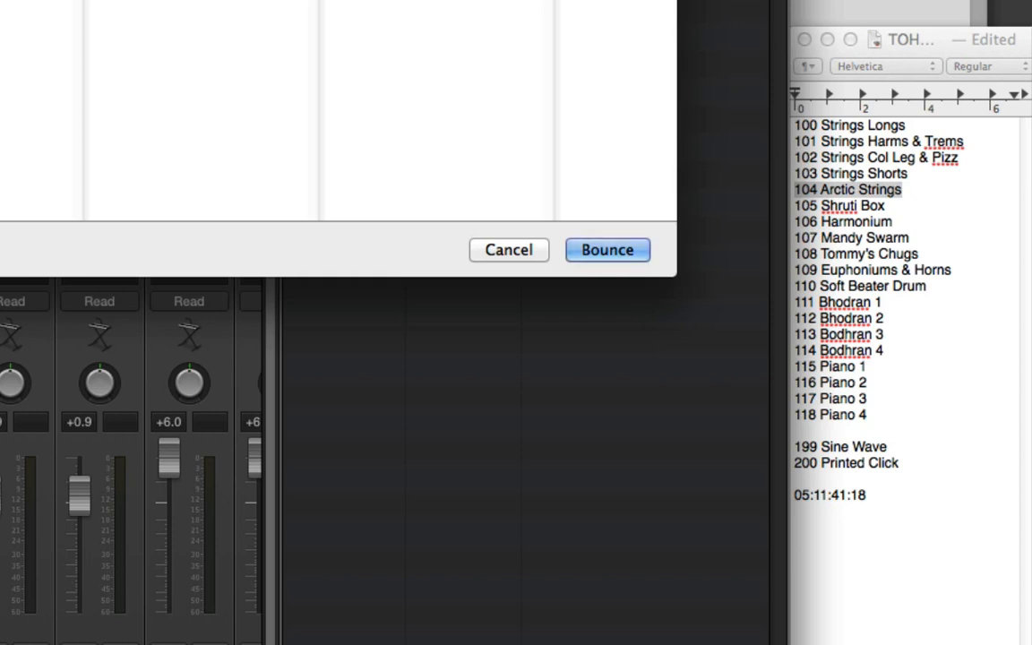
click(926, 257)
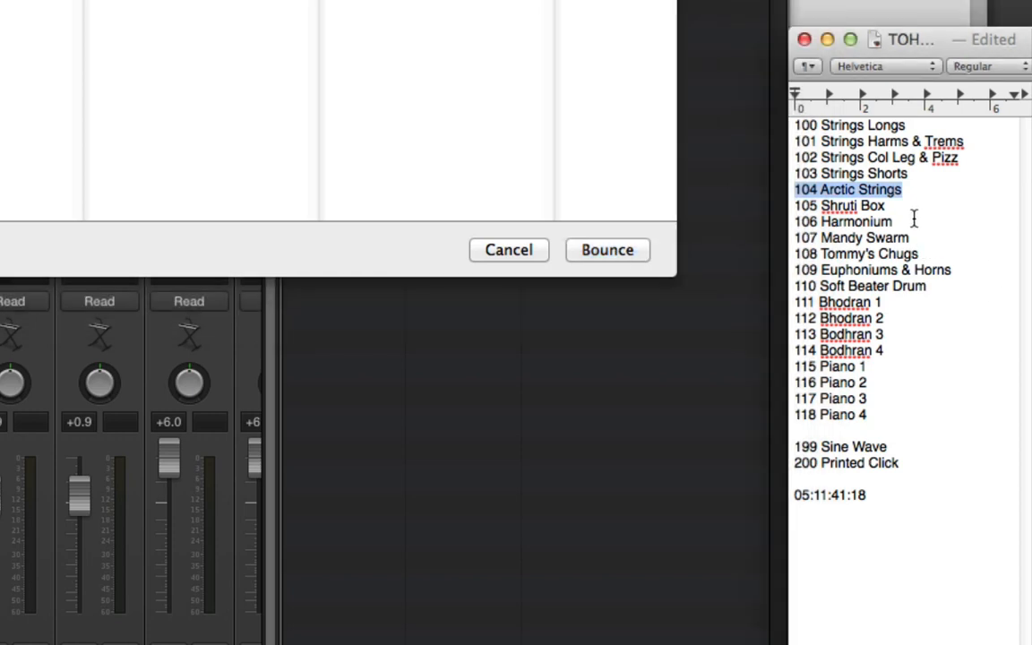
drag(960, 273, 749, 271)
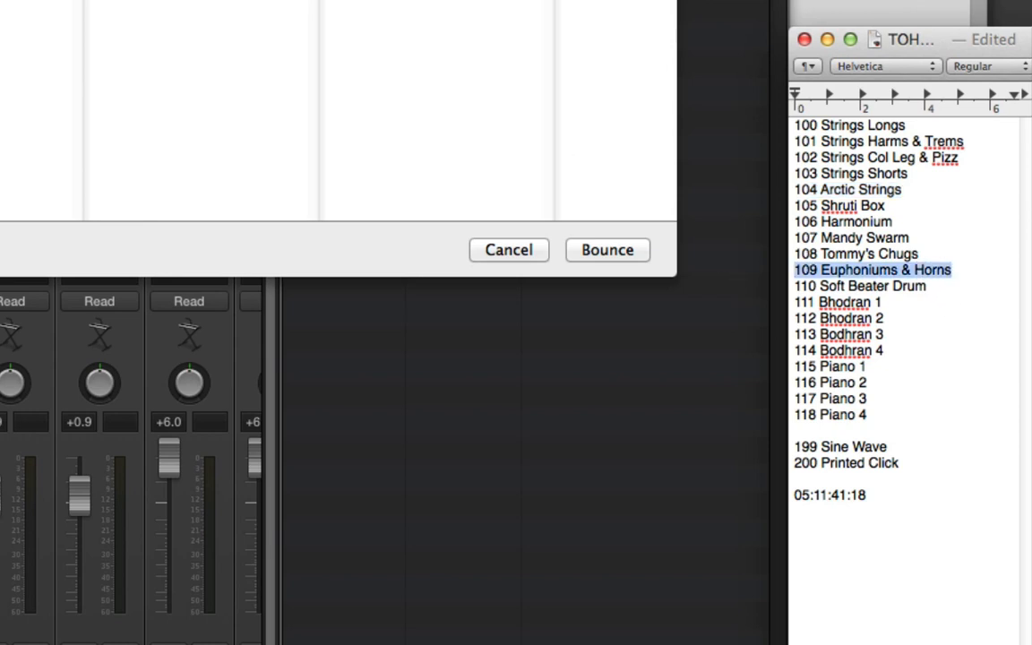
key(super+Tab)
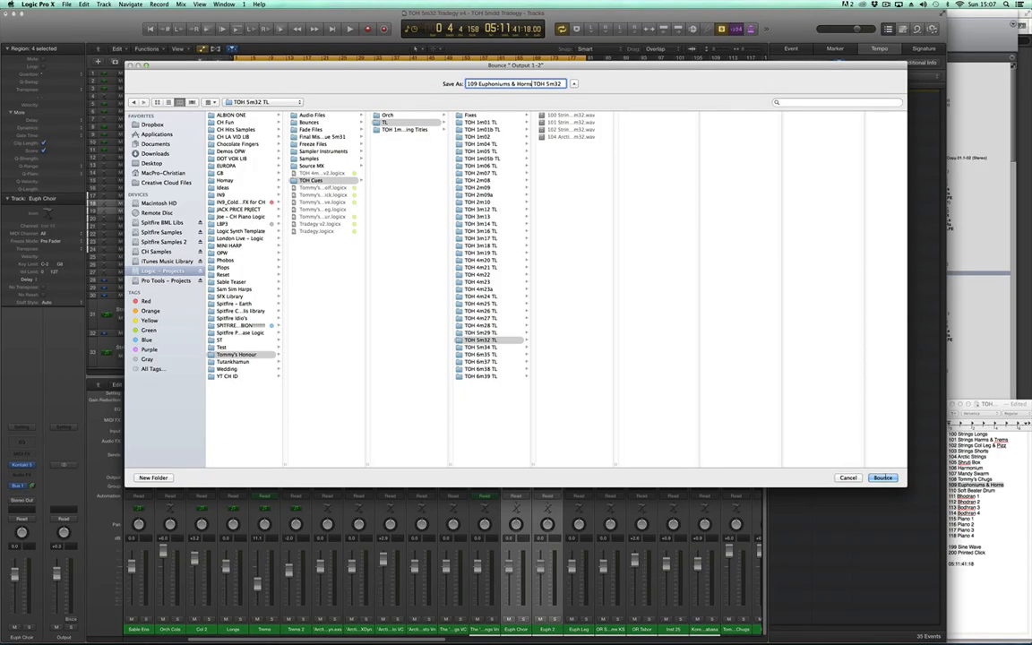
key(Return)
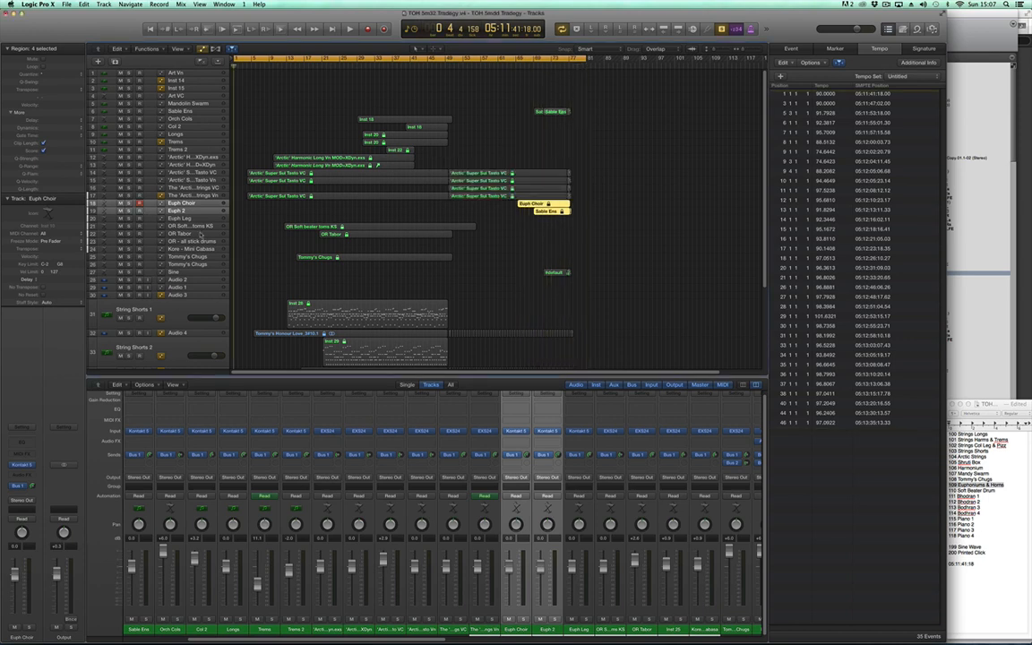
Step: Select the OR Soft beater toms KS track and start its bounce with Surround Bounce turned off
click(182, 226)
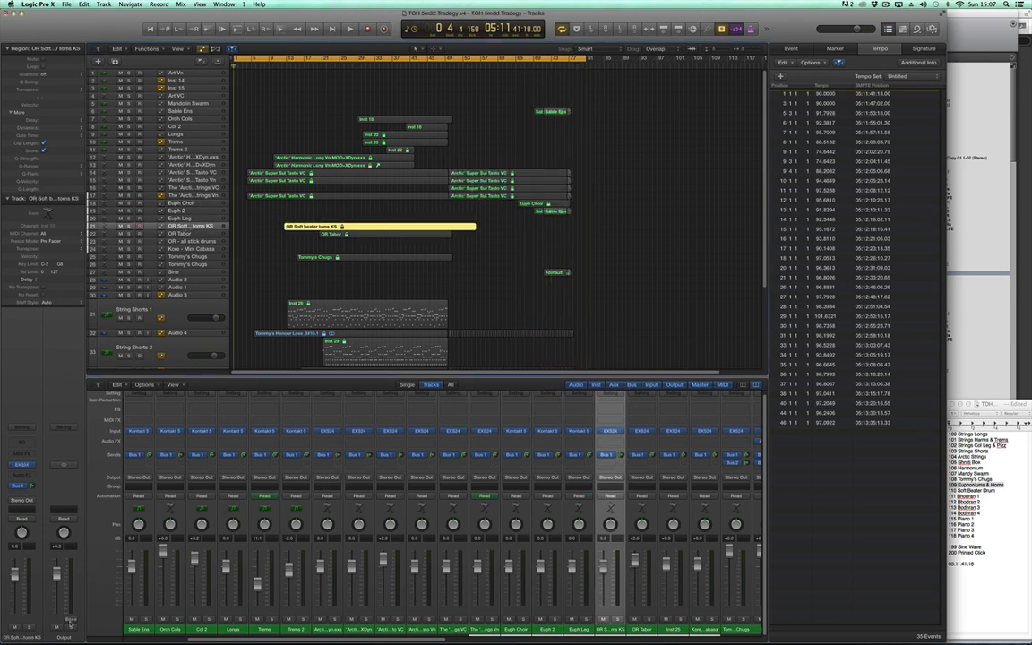
key(super+b)
click(565, 203)
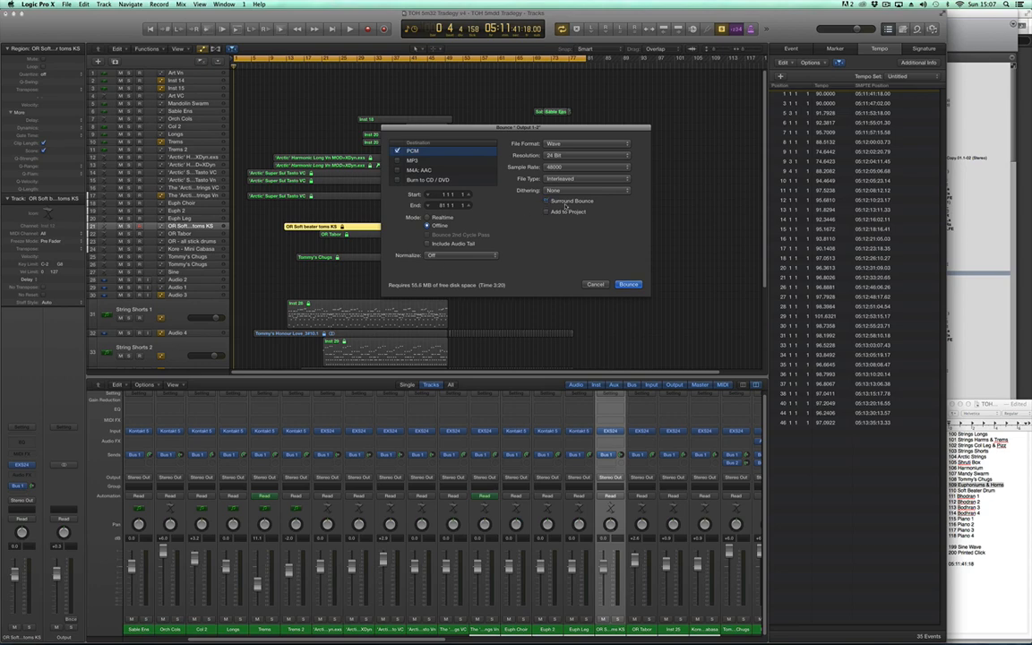
click(619, 283)
Step: Try to copy the Soft Beater Drum entry from the TextEdit stem list into the bounce's file name
click(1003, 515)
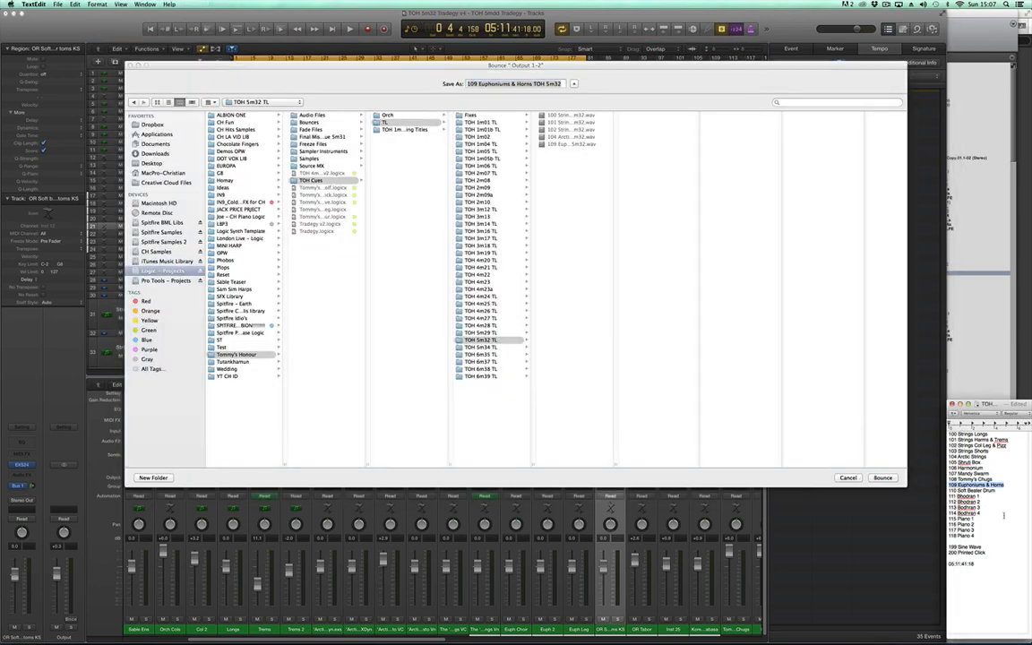
drag(1001, 492, 946, 486)
key(super+c)
click(539, 84)
click(532, 85)
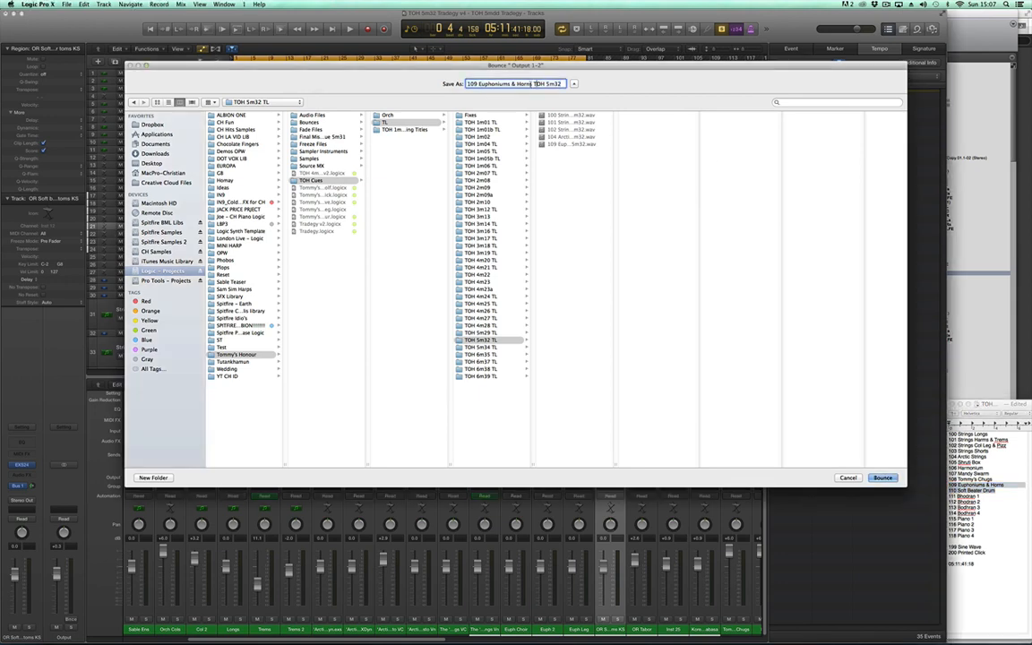
key(super+v)
key(super+a)
key(super+v)
Step: Copy the full 110 Soft Beater Drum entry from TextEdit and bounce the stem as 110 Soft Beater Drum TOH 5m32
click(1007, 495)
drag(1000, 490, 931, 488)
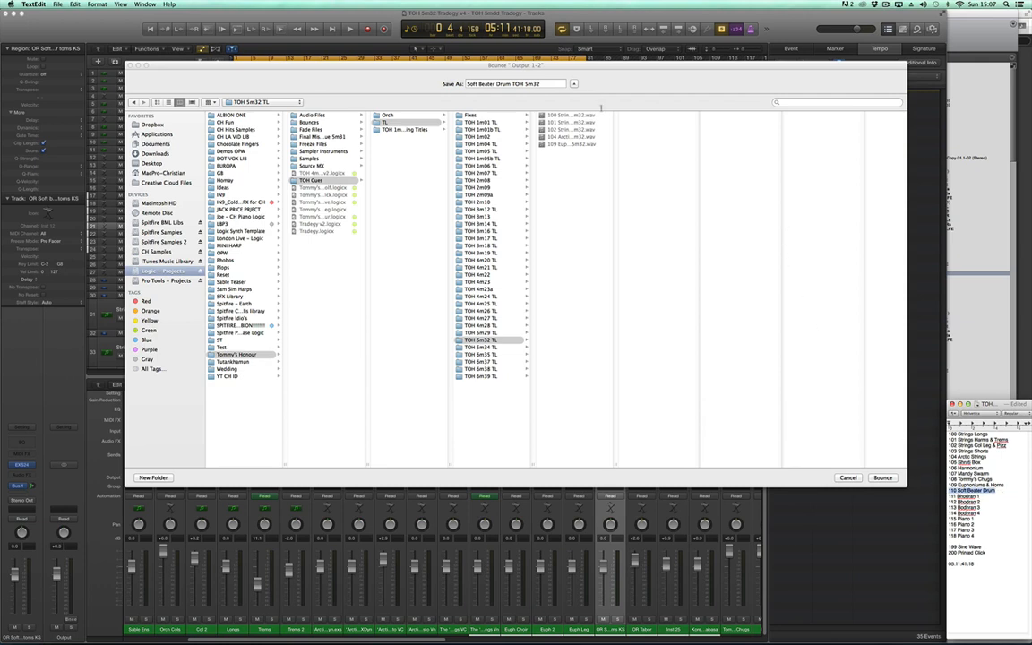
click(511, 84)
drag(511, 84, 411, 76)
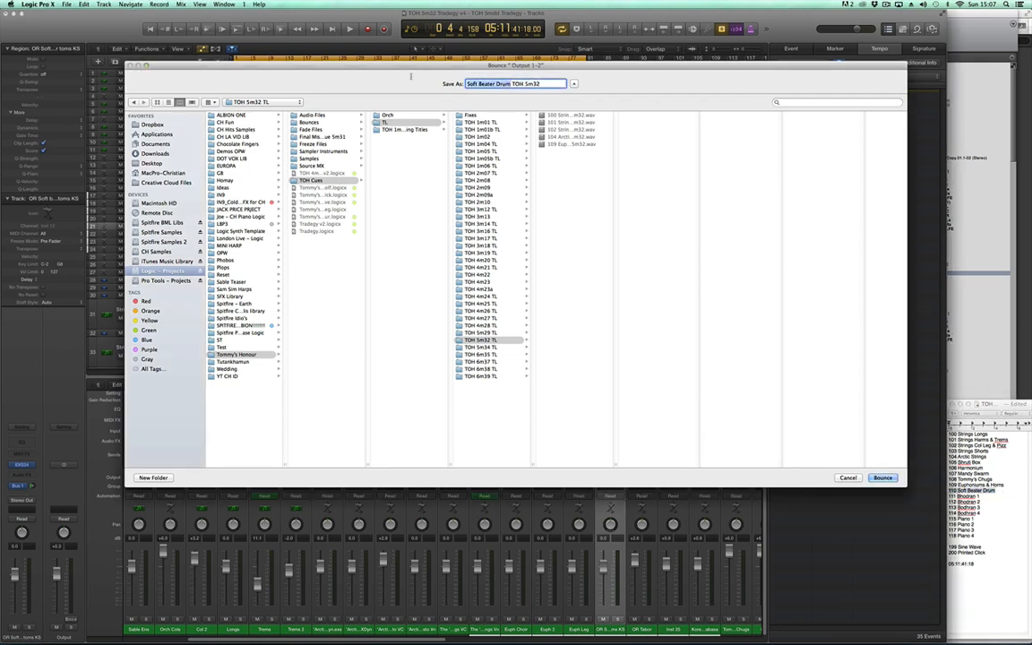
key(super+v)
click(880, 477)
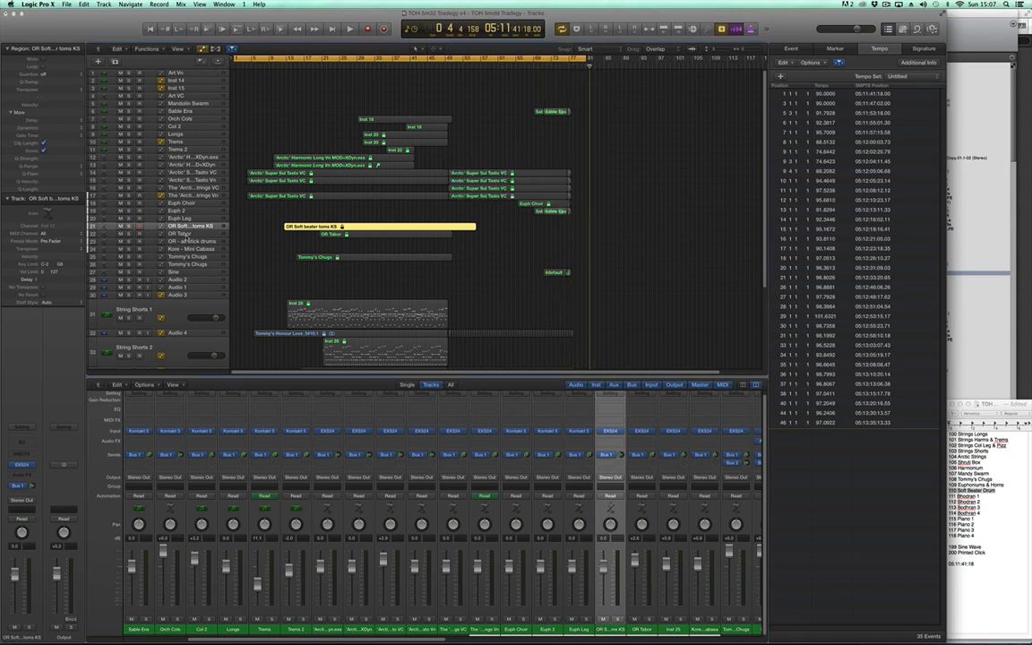
Step: Select the OR Tabor track and start its bounce with Surround Bounce turned off
key(Down)
key(super+b)
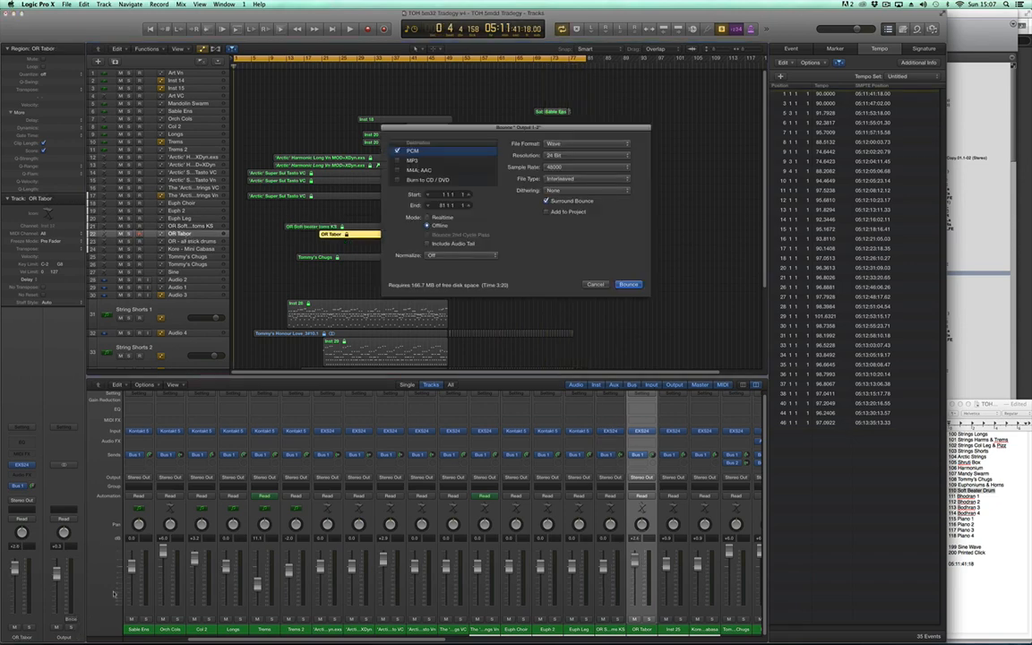
click(570, 200)
click(628, 284)
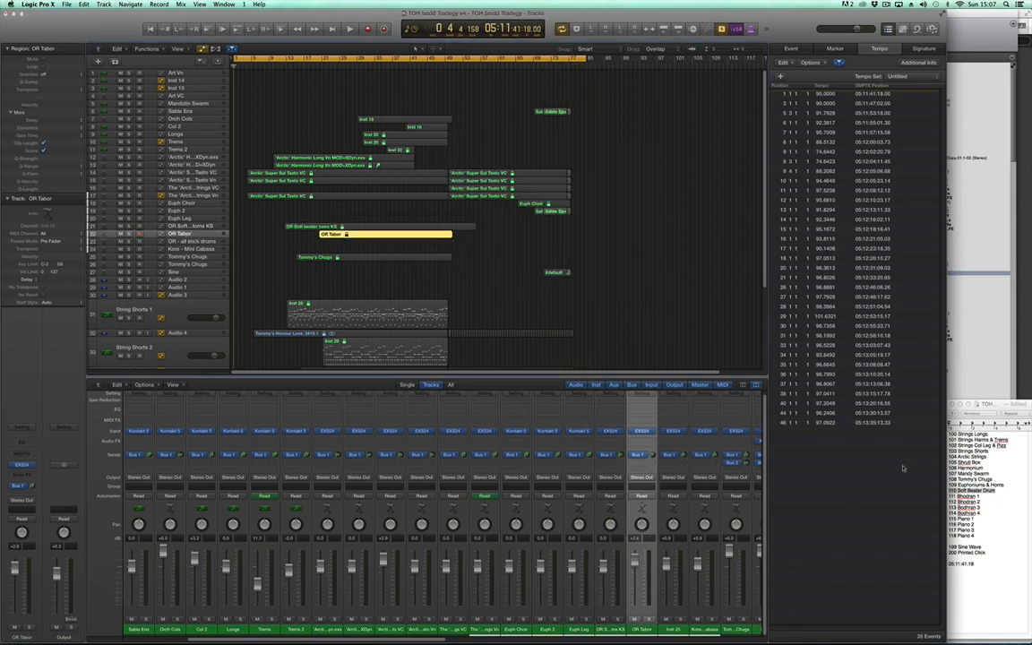
Step: Copy 111 Bhodran 1 from the TextEdit stem list and bounce the OR Tabor stem as 111 Bhodran 1 TOH 5m32
click(981, 496)
drag(981, 497, 936, 495)
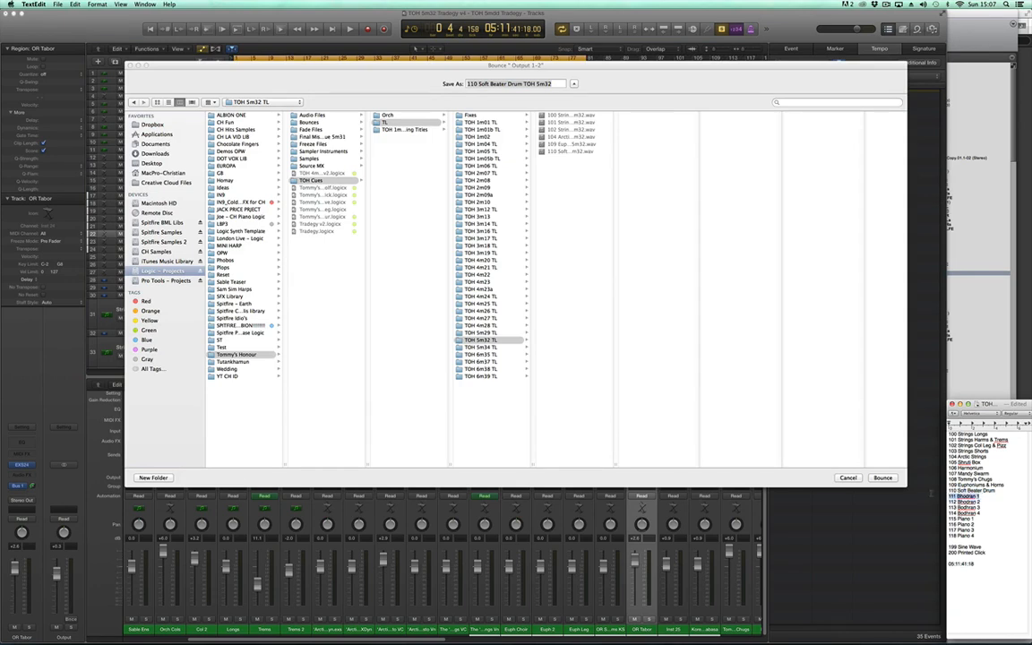
click(504, 86)
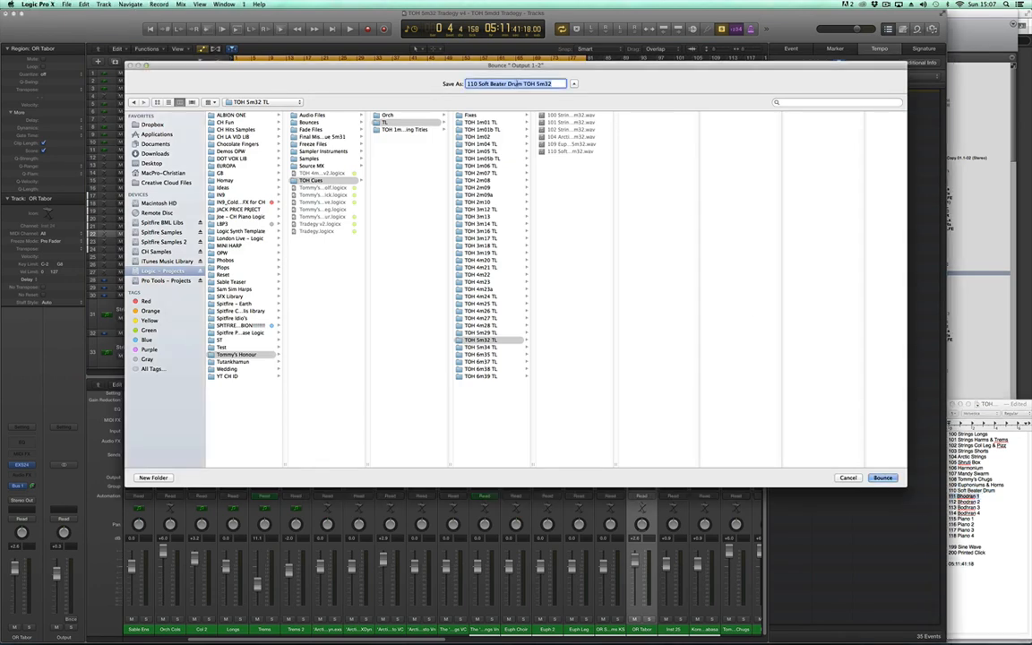
click(523, 84)
key(super+shift+Left)
key(super+v)
key(Return)
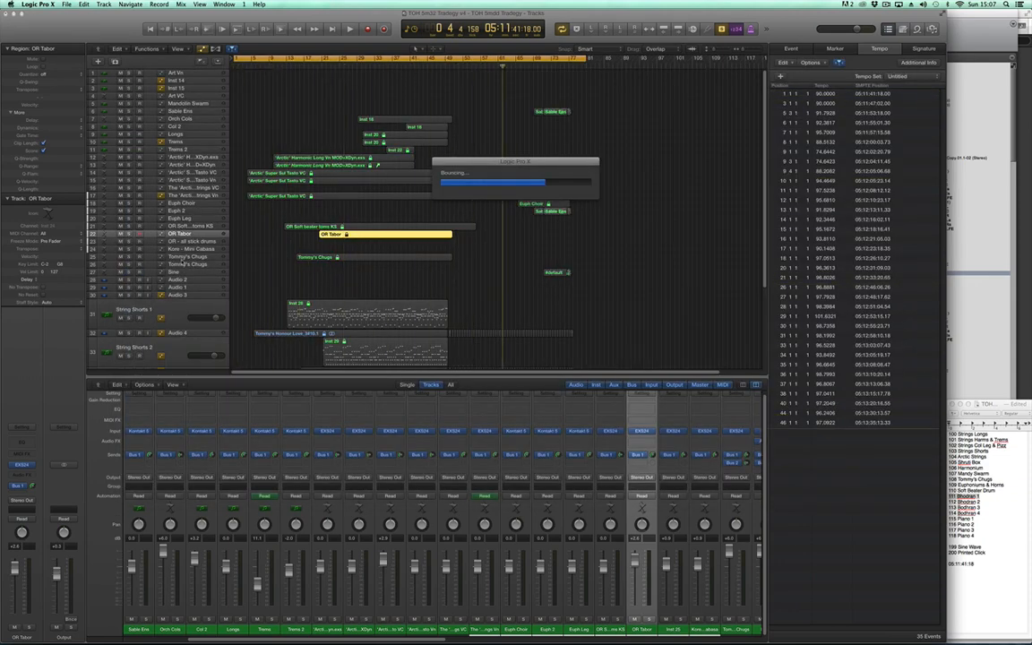
Step: Bounce the first Tommy's Chugs track without Surround Bounce as 108 Tommy's Chugs TOH 5m32, copying the stem name from TextEdit
click(187, 258)
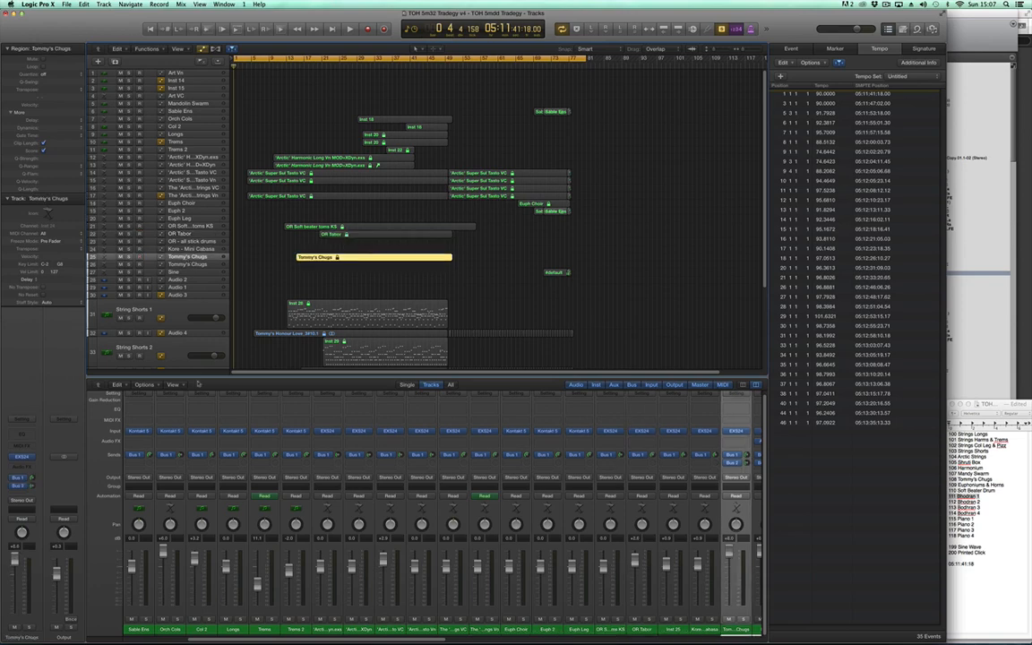
click(71, 618)
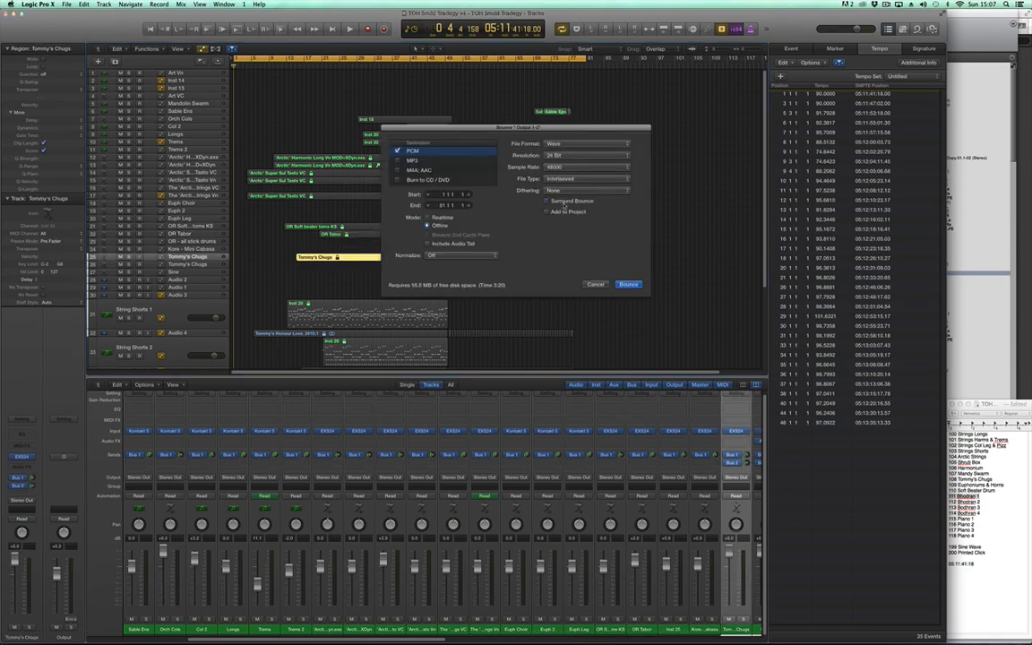
click(628, 285)
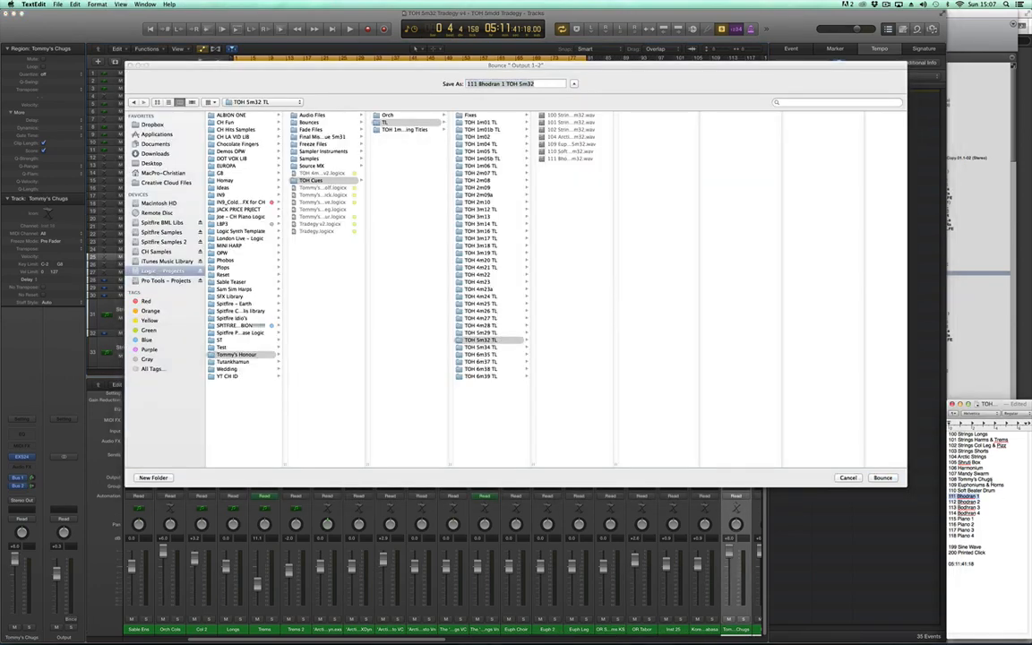
triple_click(983, 479)
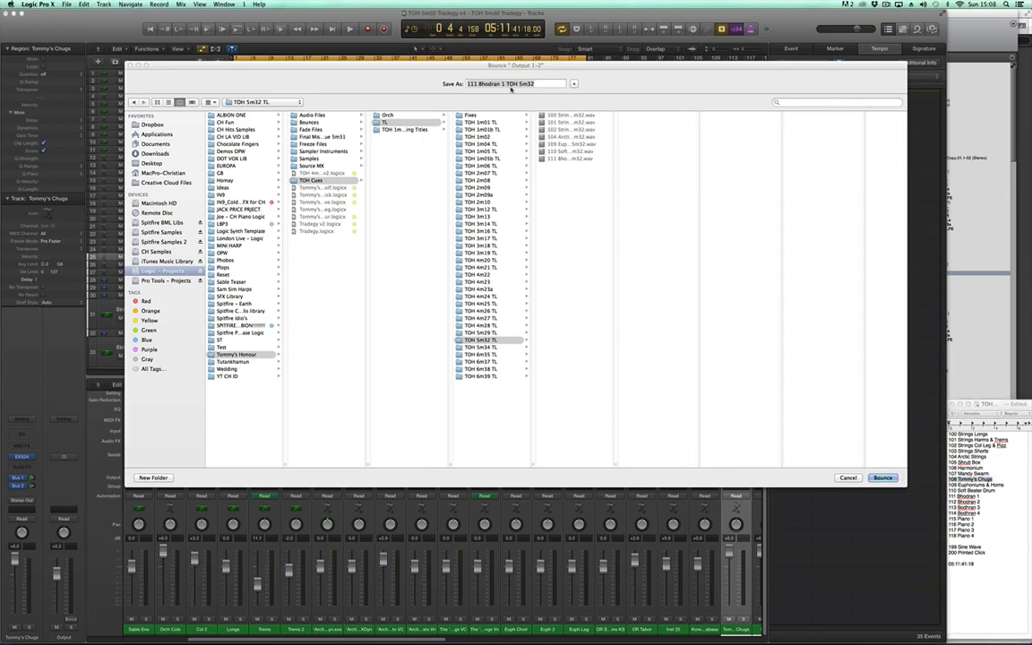
drag(512, 83, 453, 76)
key(Return)
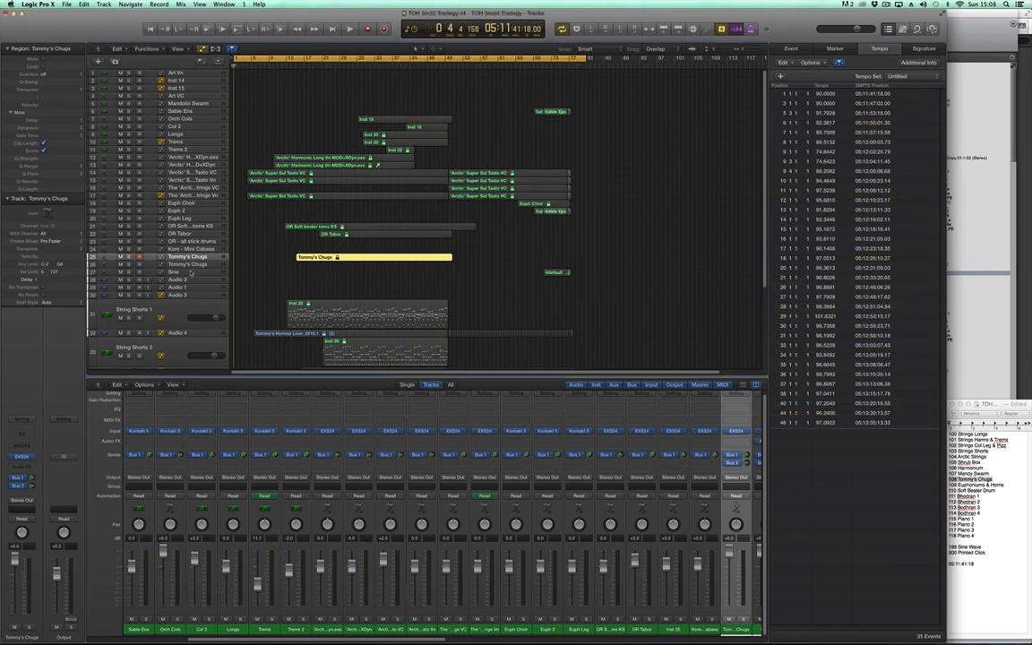
Step: Start the bounce of the Sine track with Surround Bounce turned off
click(70, 620)
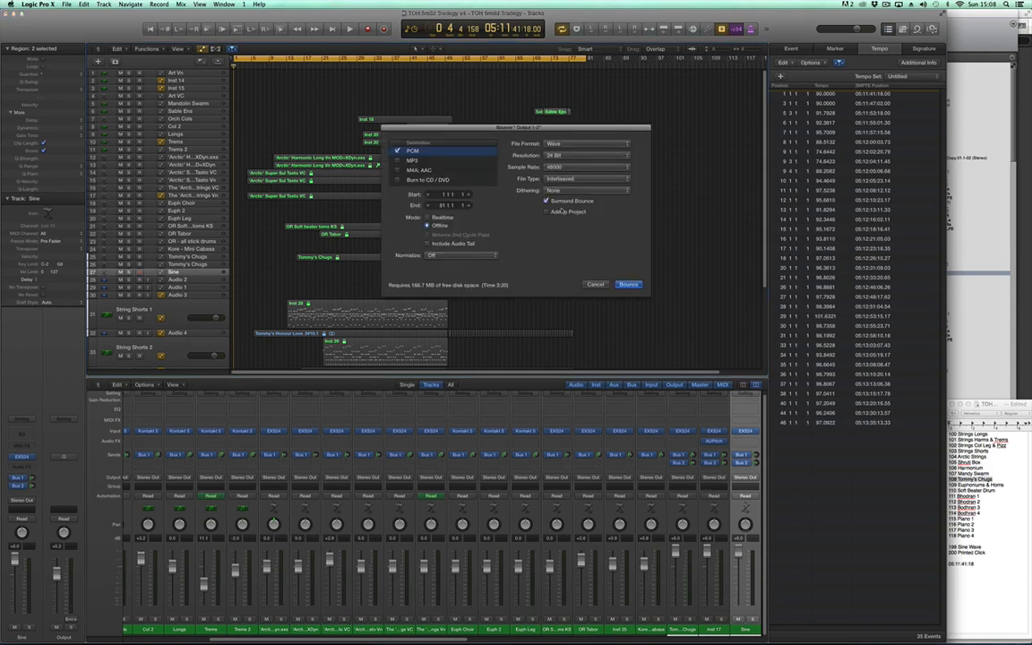
click(548, 202)
click(628, 284)
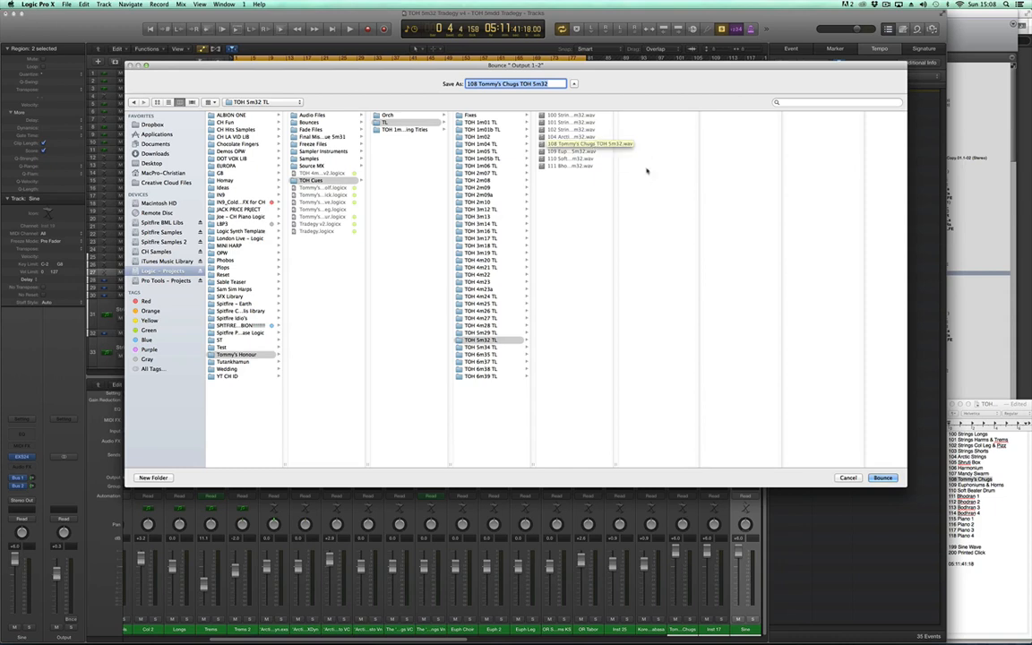
Step: Copy 199 Sine Wave from the TextEdit stem list and bounce the Sine track as 199 Sine Wave TOH 5m32
click(959, 503)
click(996, 558)
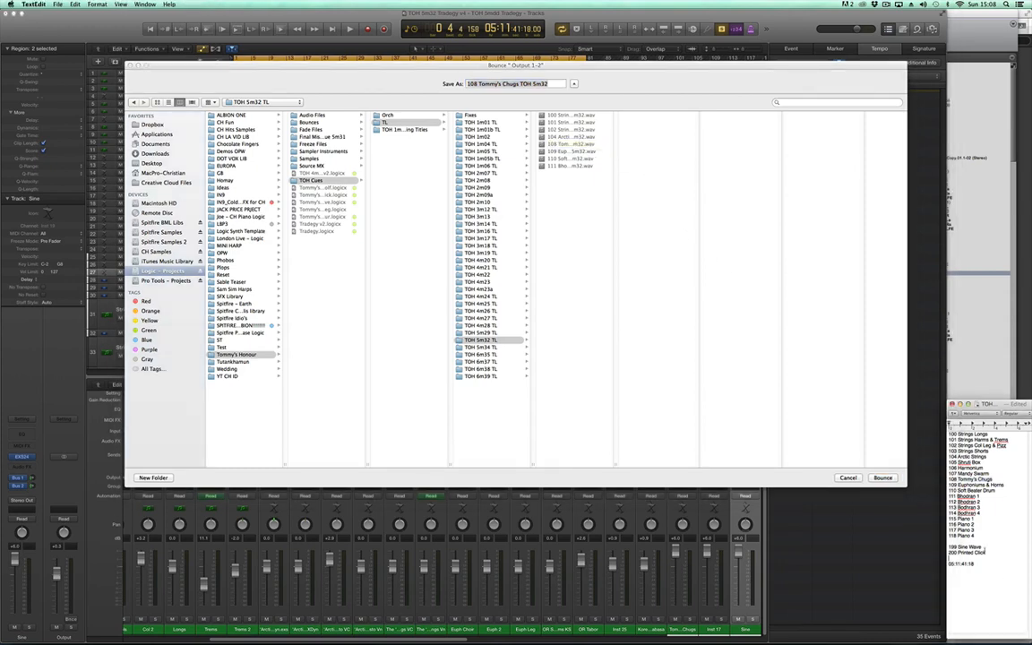
drag(967, 546, 948, 547)
key(super+c)
click(518, 83)
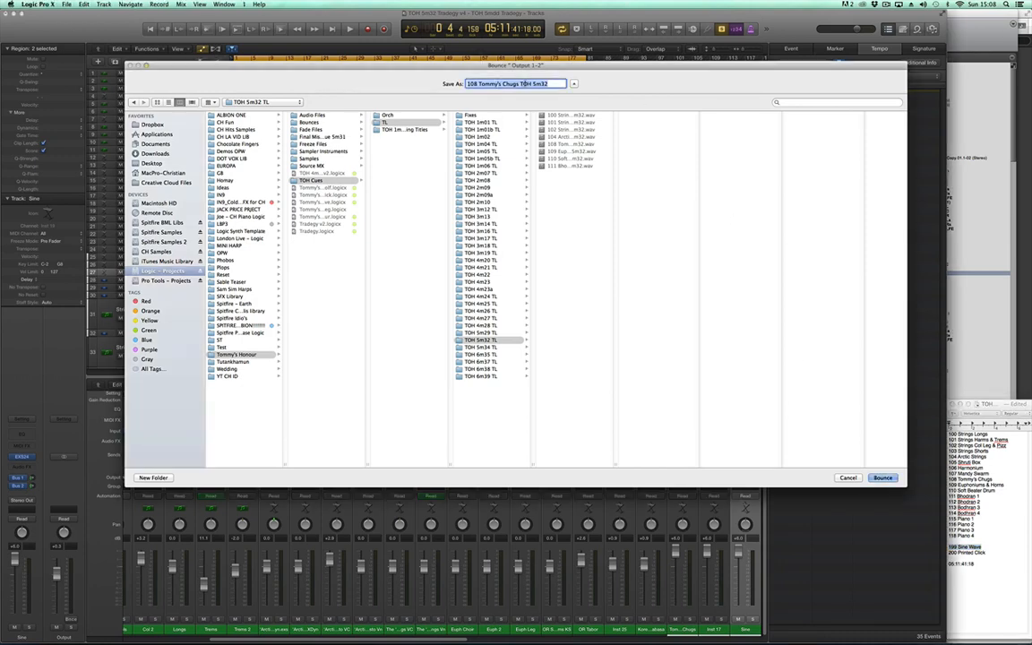
click(517, 83)
key(shift+super+Left)
key(super+v)
click(883, 477)
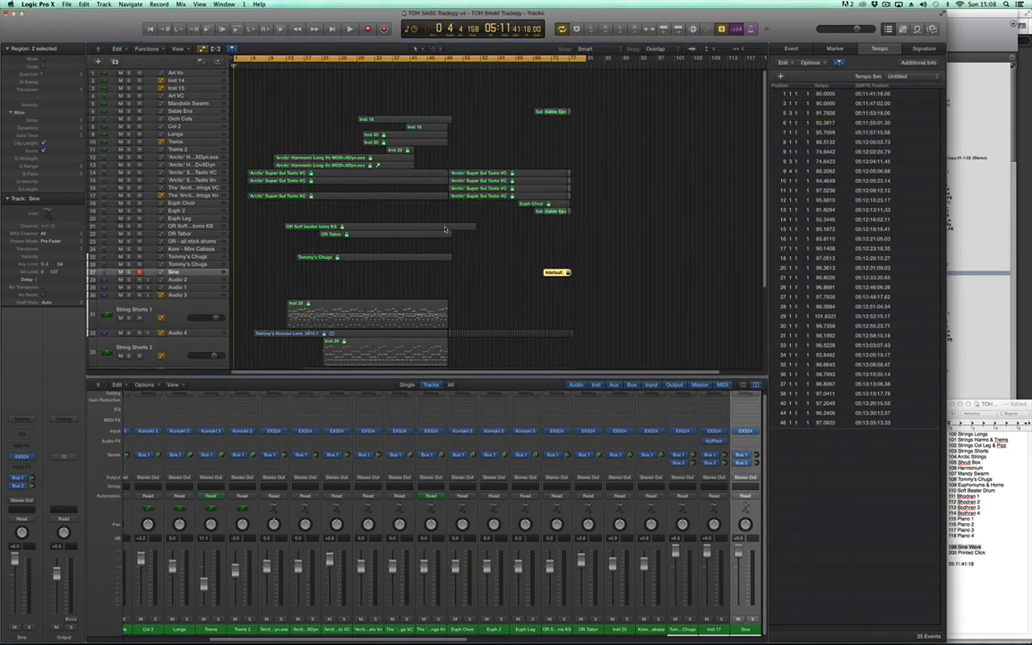
Step: Select the String Shorts 1 to 4 tracks together and shorten the cycle range to end at bar 79
scroll(445, 230, down, 5)
click(204, 233)
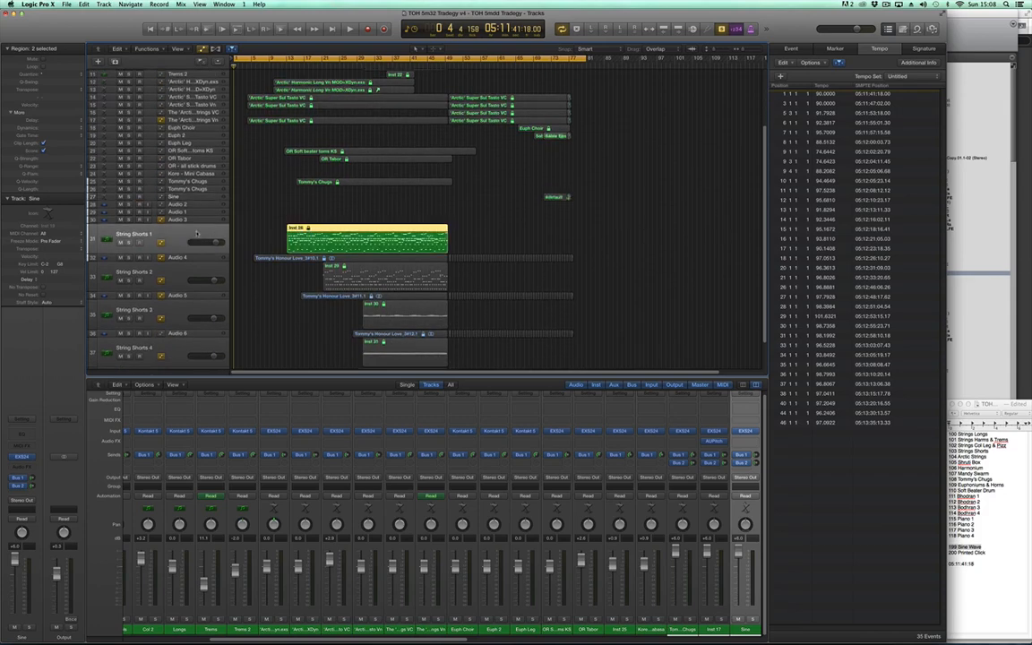
shift+click(188, 280)
shift+click(178, 312)
shift+click(188, 348)
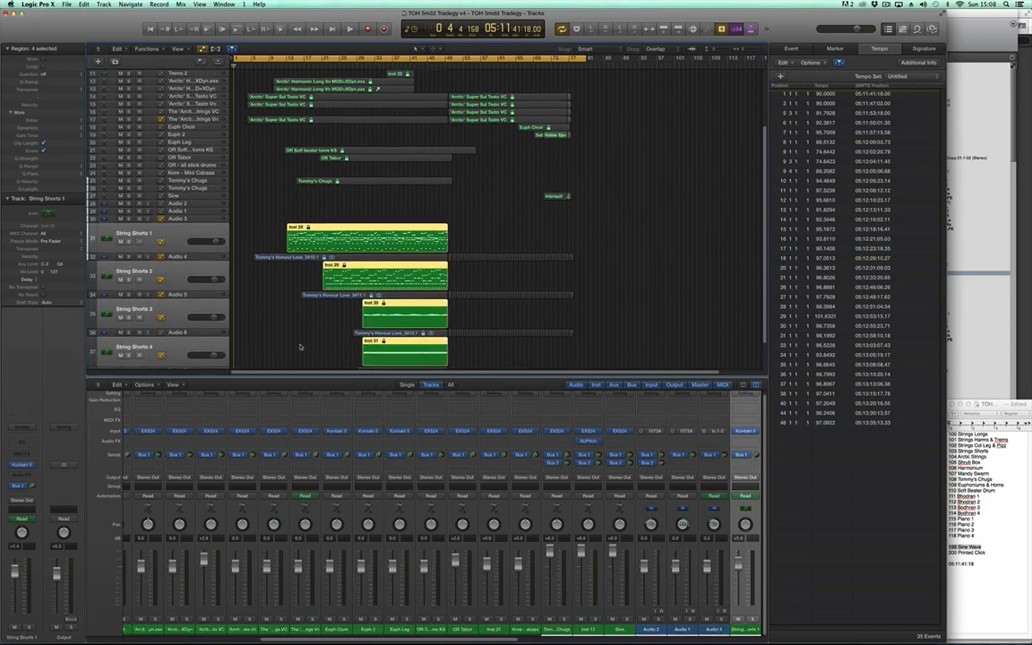
scroll(297, 348, down, 2)
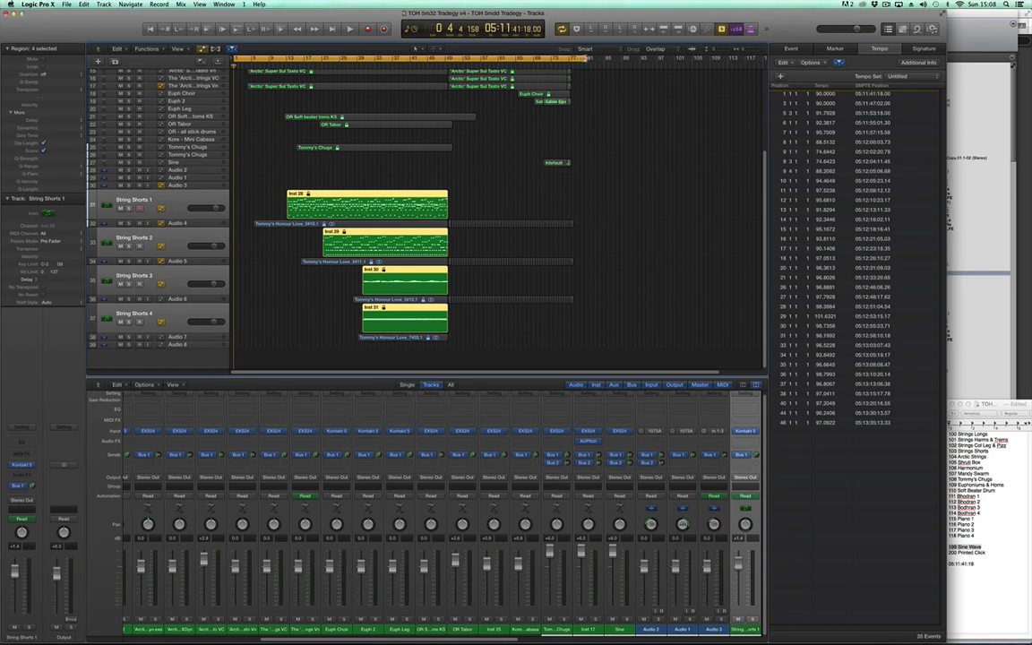
drag(586, 59, 576, 89)
Step: Bounce the String Shorts tracks without Surround Bounce as 103 Strings Shorts TOH 5m32, copying the stem name from TextEdit
click(70, 620)
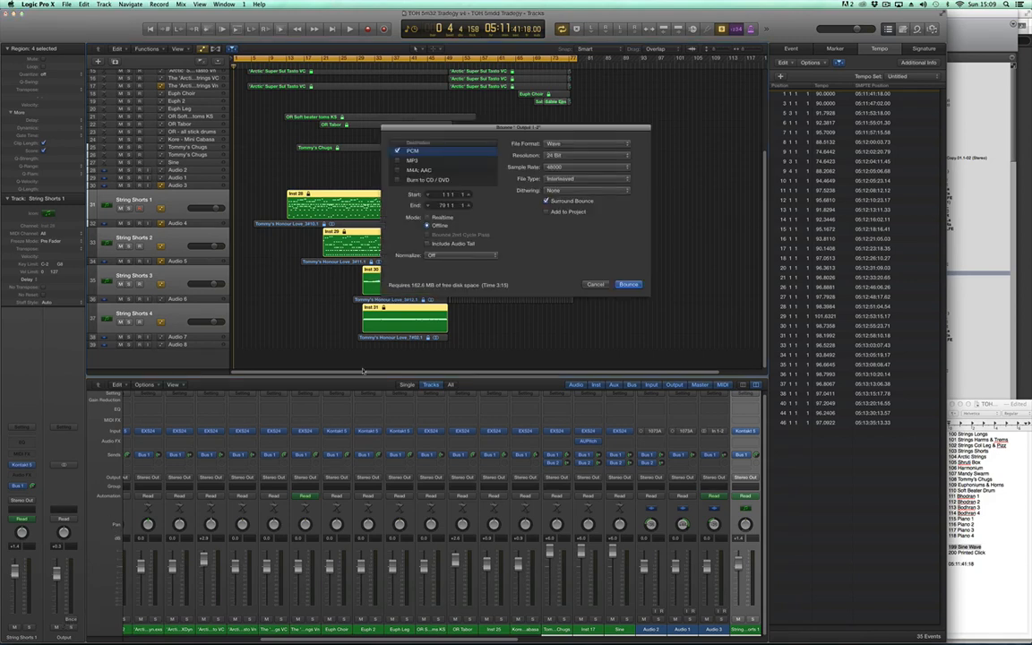
click(572, 203)
click(635, 285)
click(1012, 500)
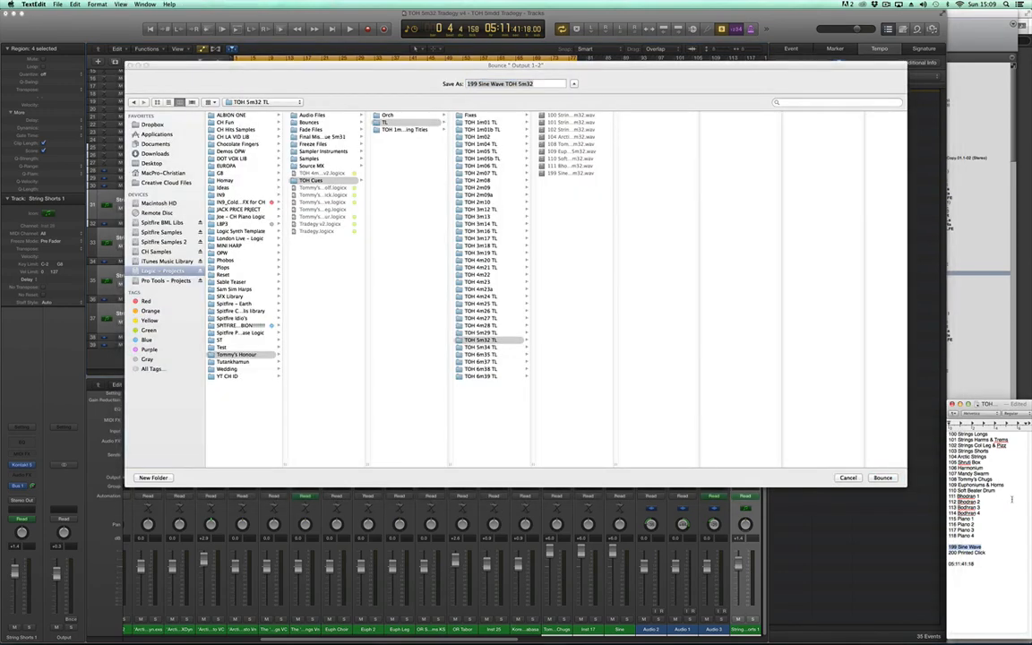
click(998, 542)
click(496, 66)
drag(505, 84, 385, 84)
click(881, 477)
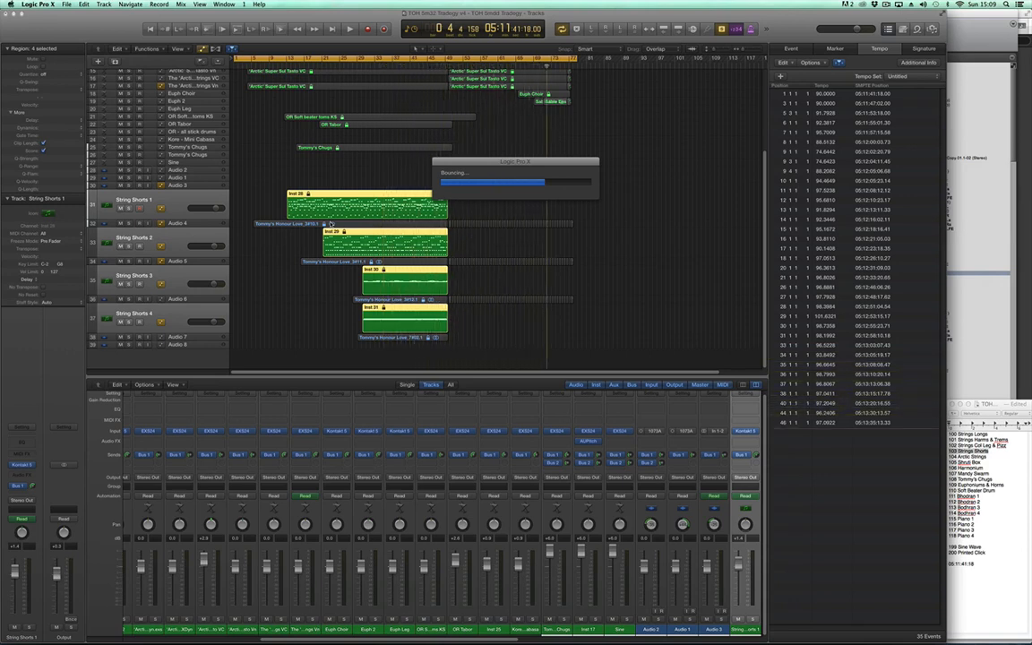
Step: Bounce the Audio 4 track as 115 Piano 1 TOH 5m32, copying 115 Piano 1 from the TextEdit stem list
click(195, 224)
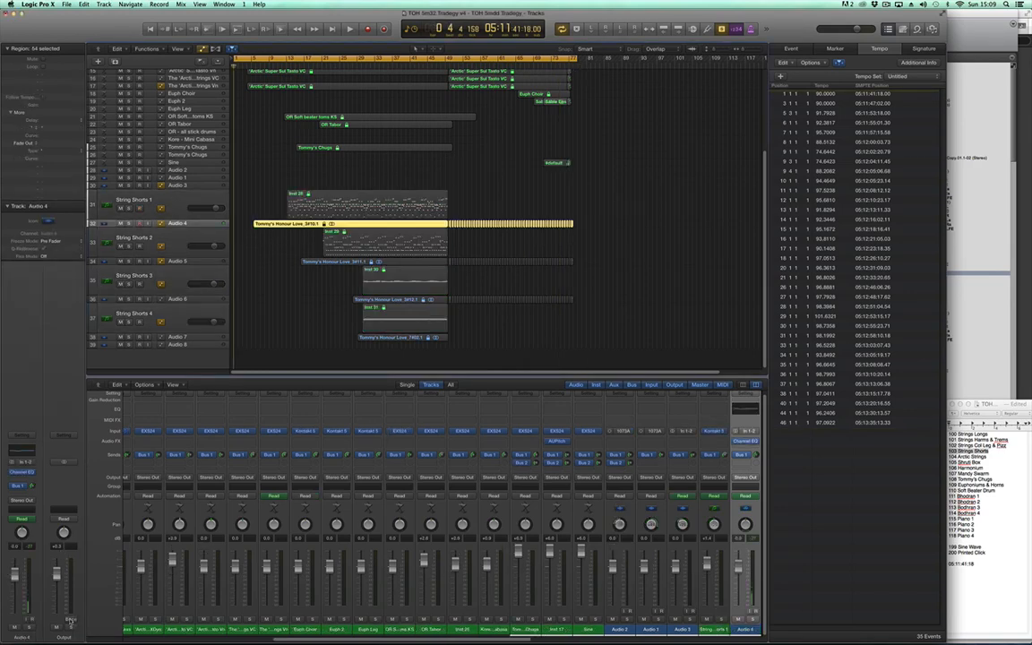
key(super+b)
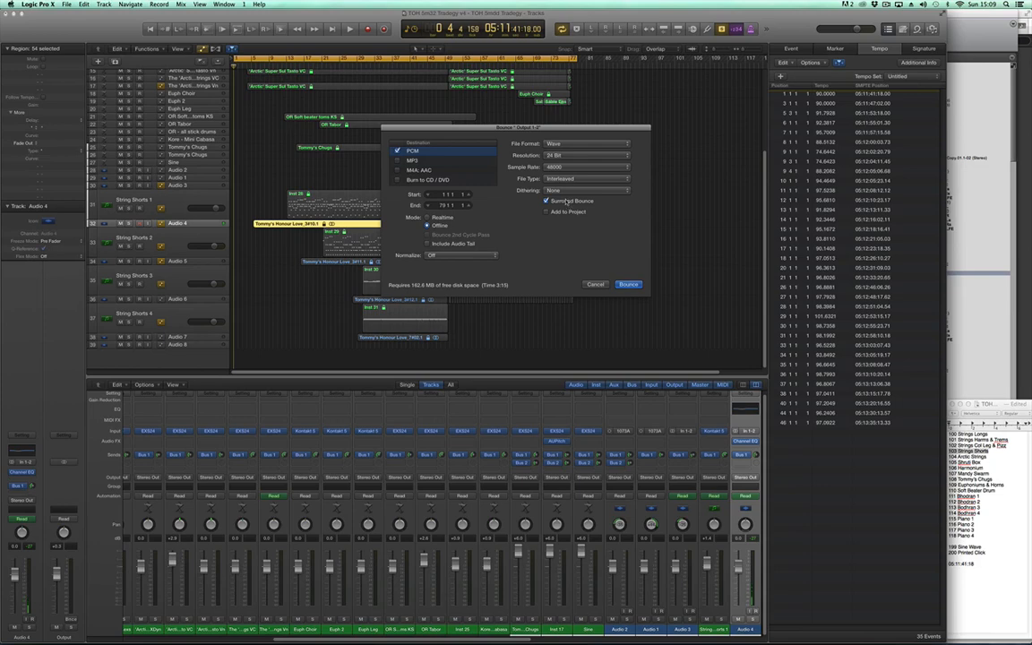
click(629, 284)
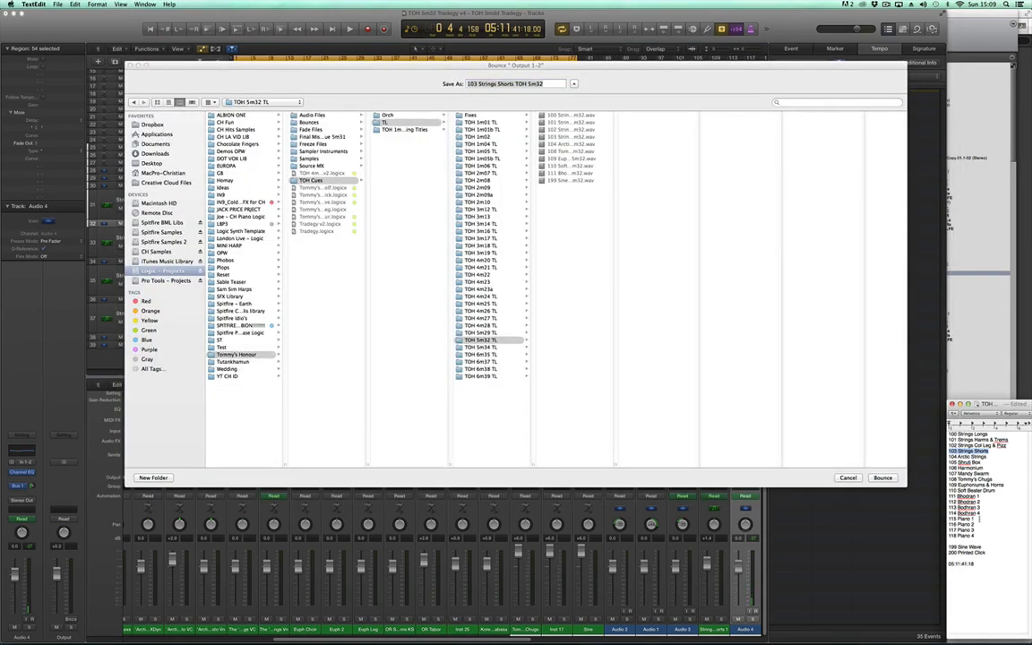
drag(979, 518, 947, 518)
click(514, 85)
click(514, 85)
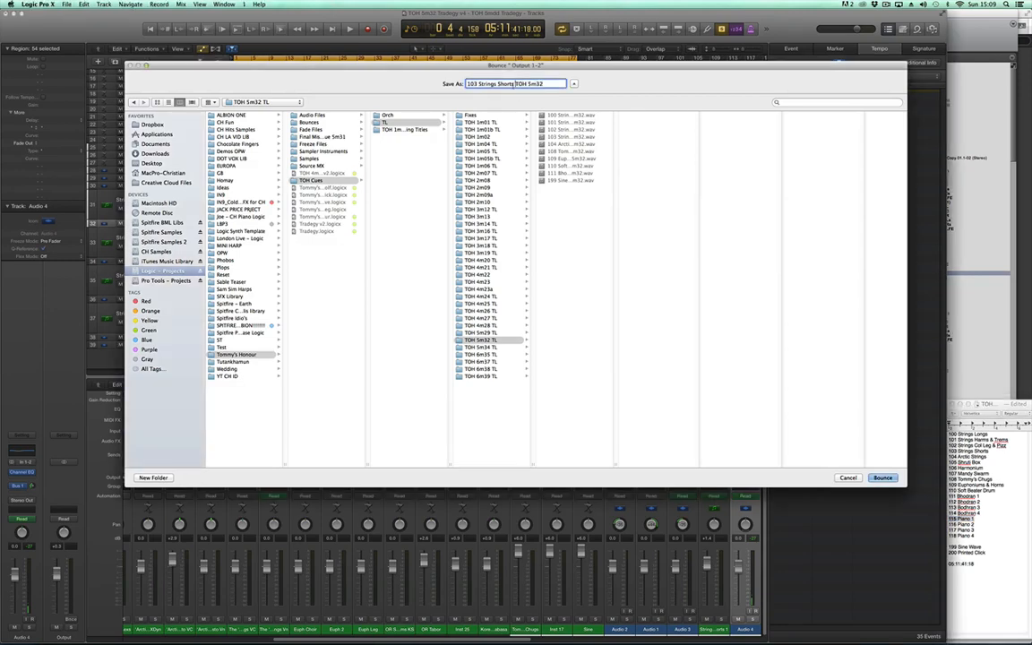
drag(514, 85, 464, 84)
key(super+v)
click(882, 477)
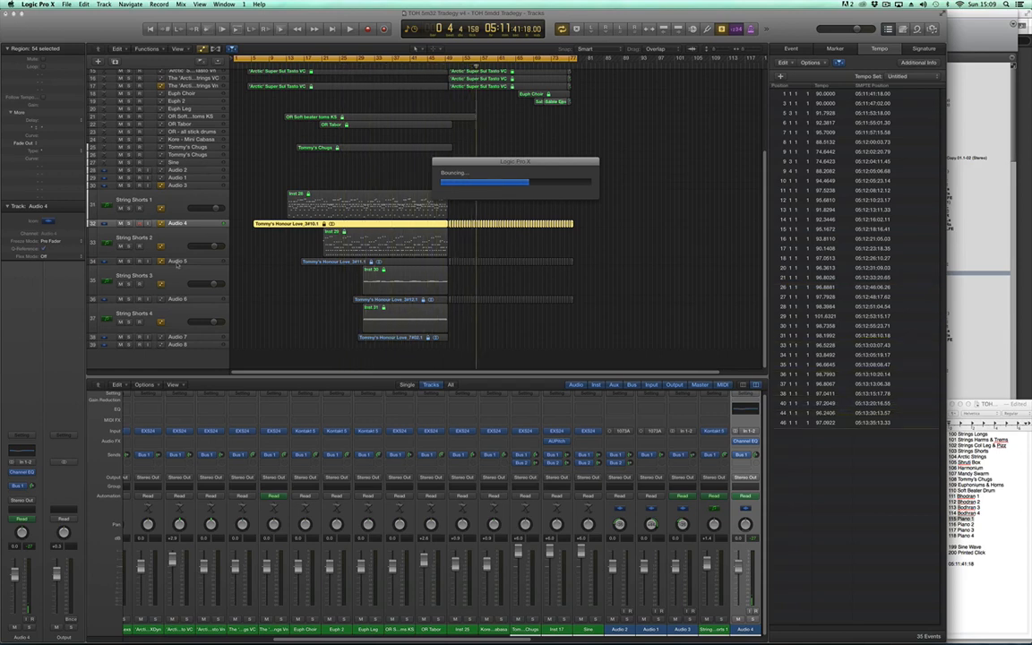
Step: Audition the long audio region on Audio 4 from bar 32, switching briefly to Pro Tools and back to Logic Pro
click(179, 263)
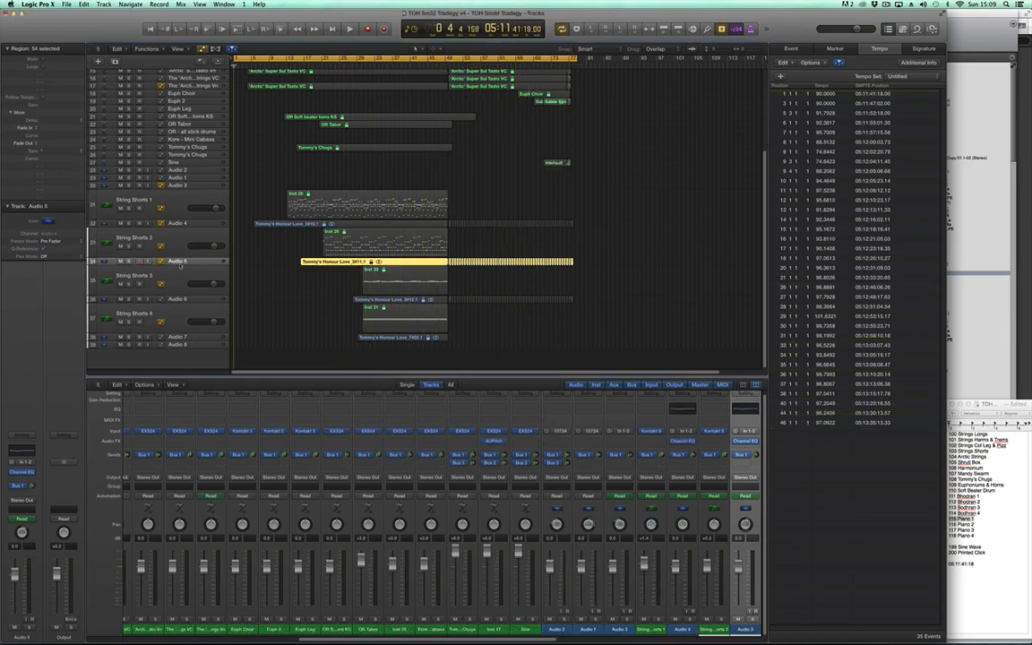
click(264, 224)
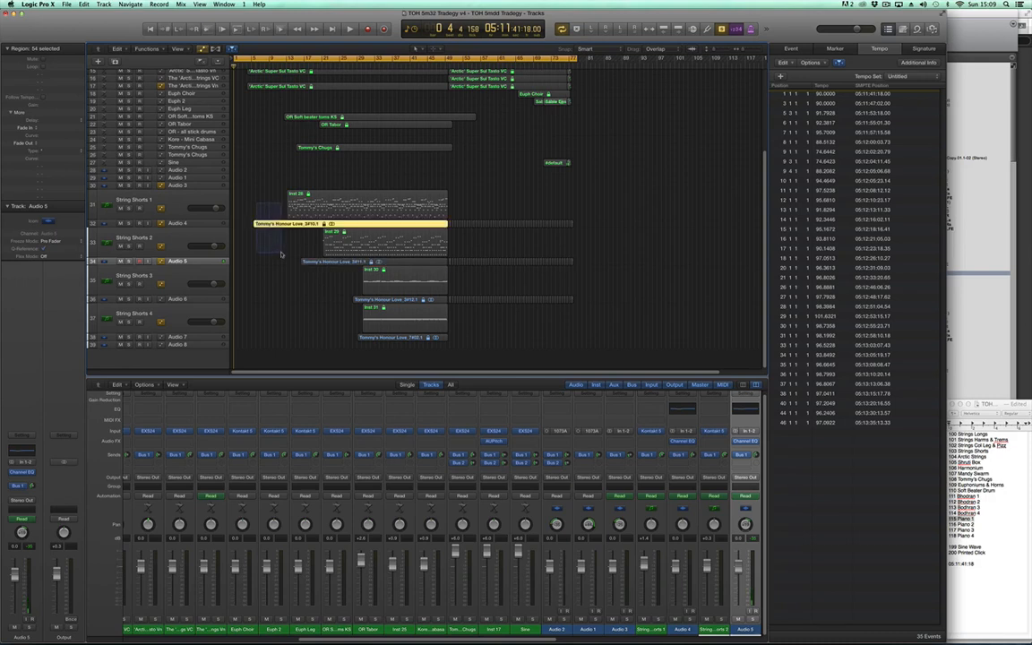
click(371, 66)
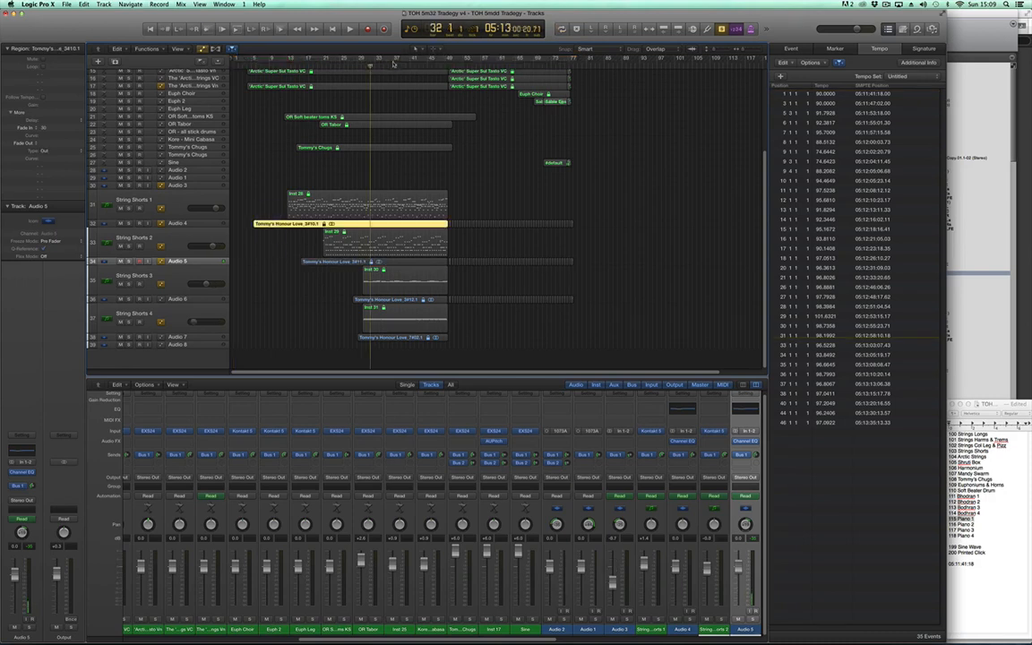
key(space)
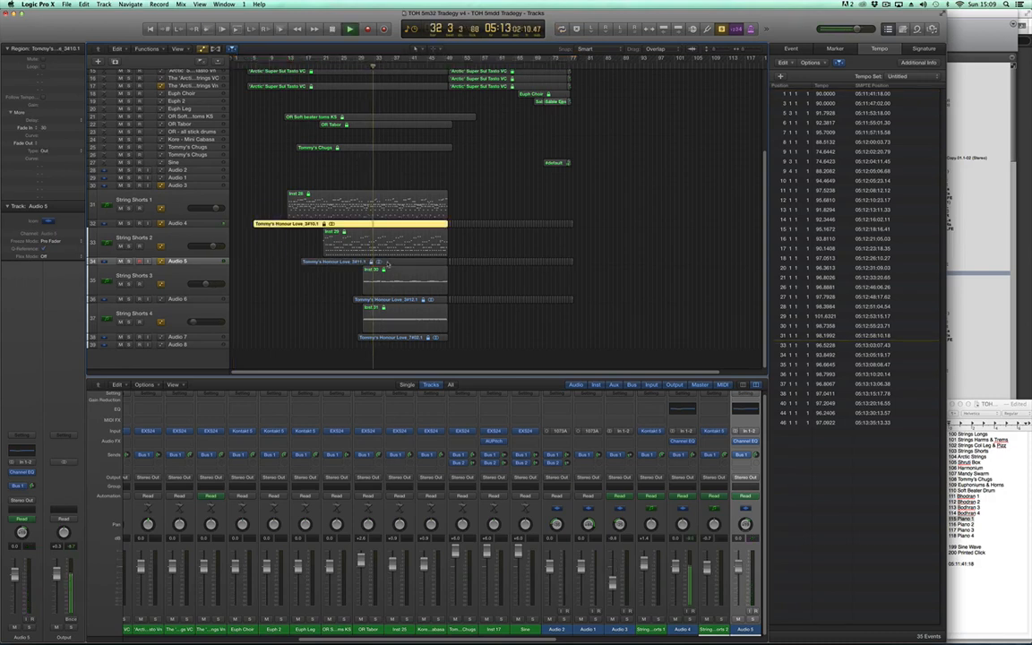
key(space)
key(super+Tab)
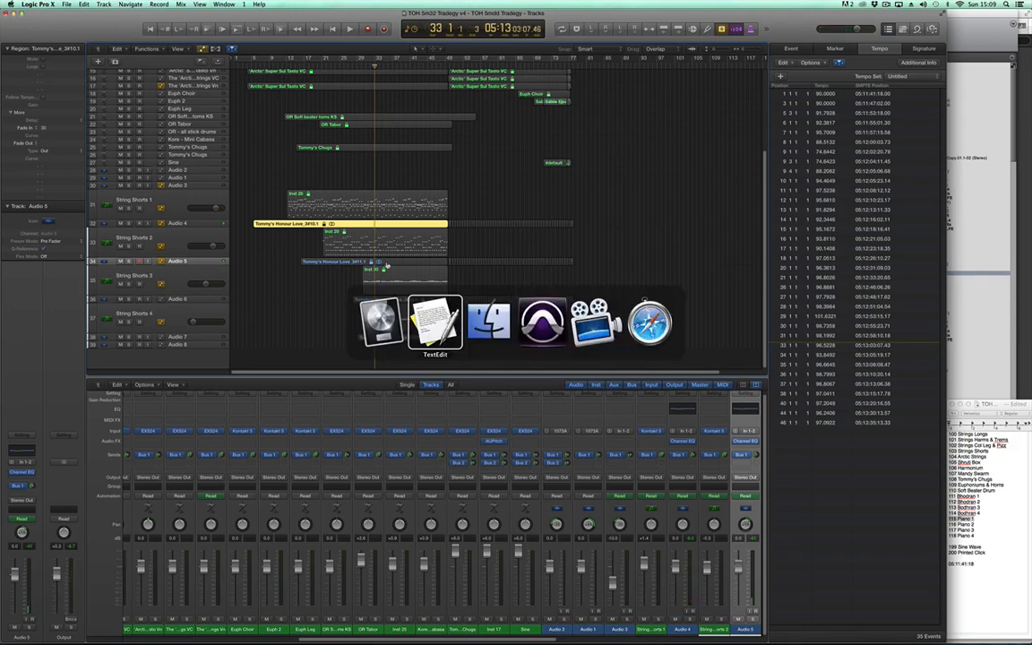
key(super+Tab)
key(super+Tab)
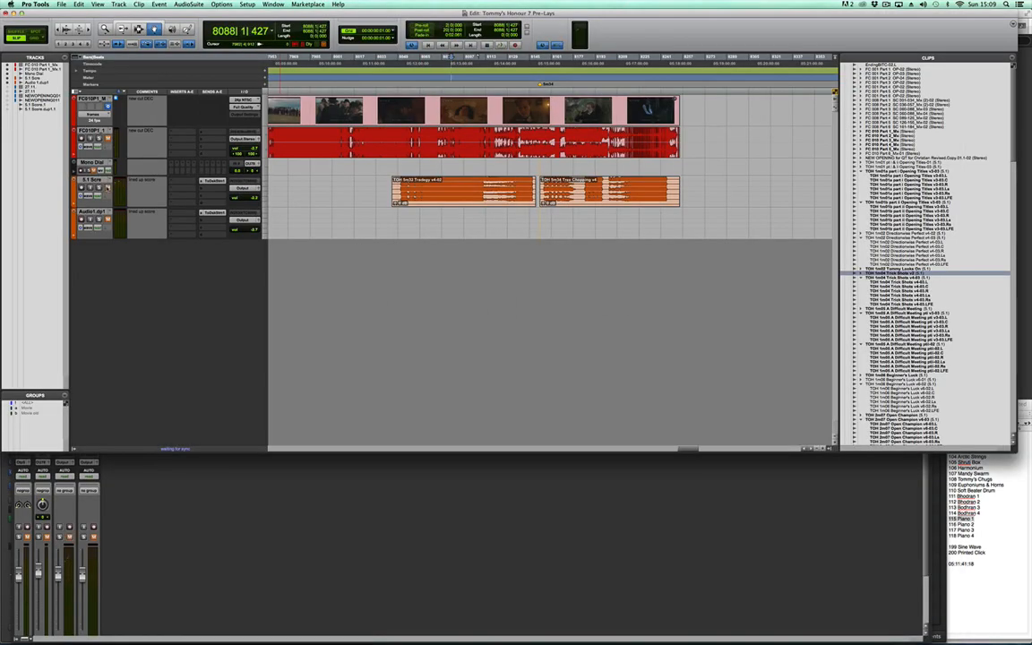
key(super+Tab)
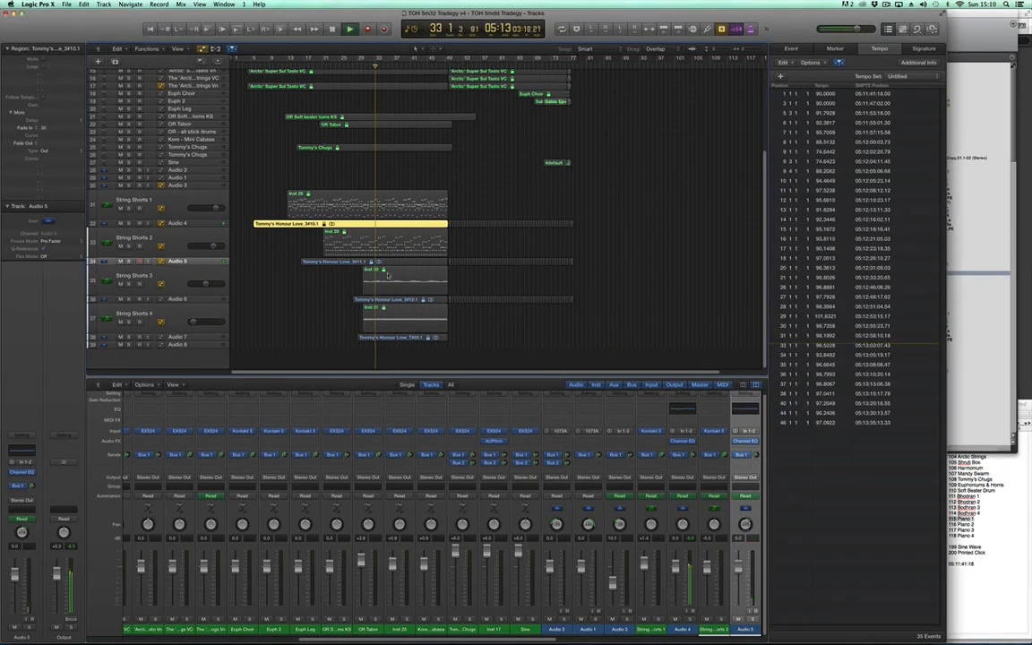
key(space)
Step: Single out the long audio regions on Audio 5, 6 and 7 during playback, then select all four including Audio 4
click(403, 264)
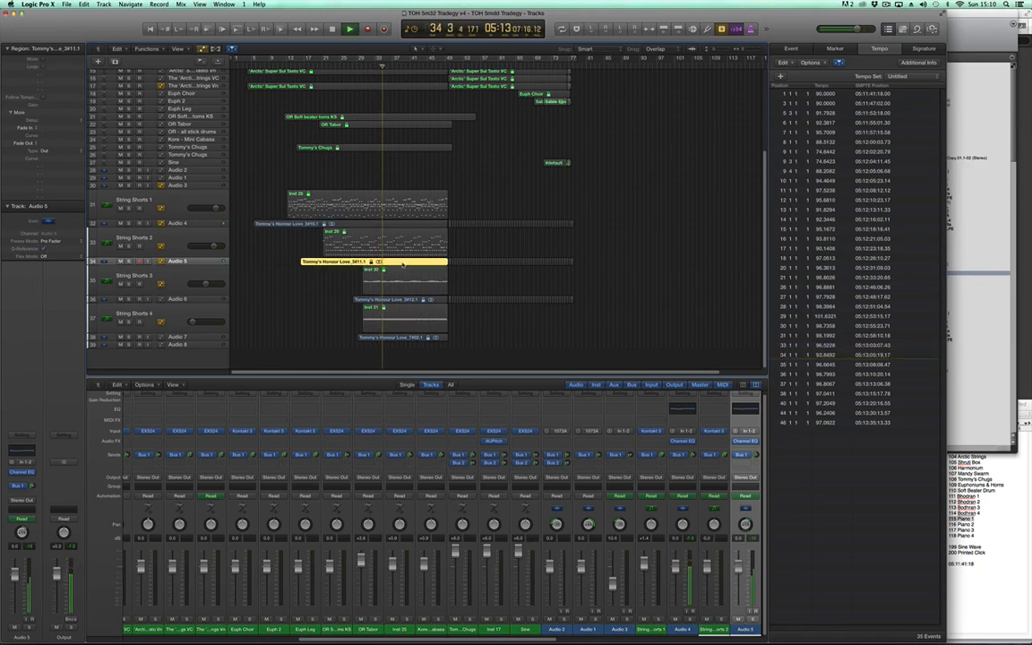
click(402, 301)
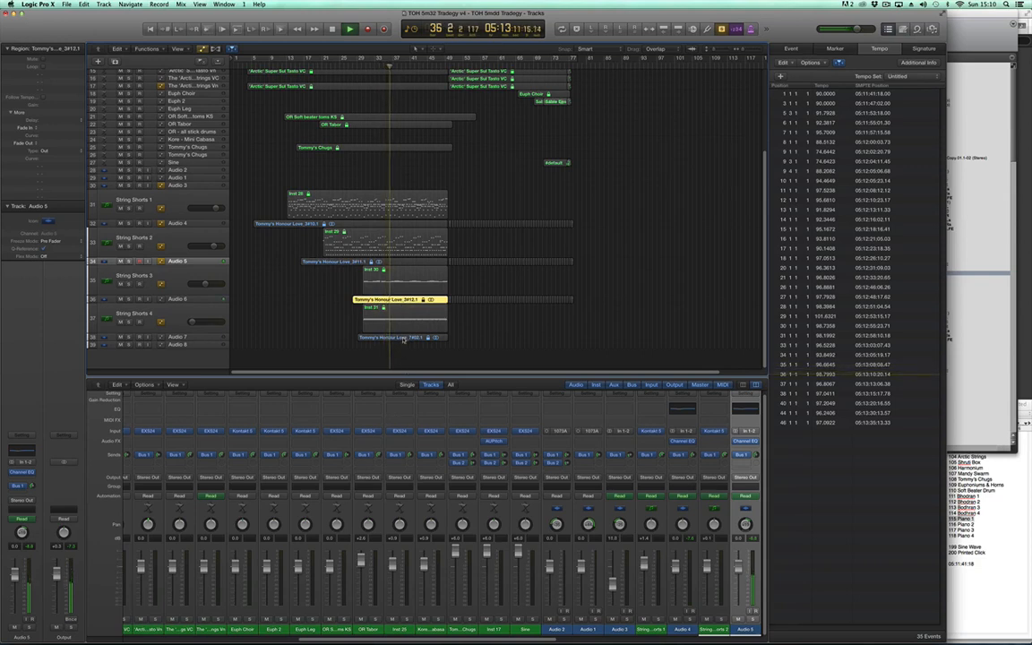
click(403, 338)
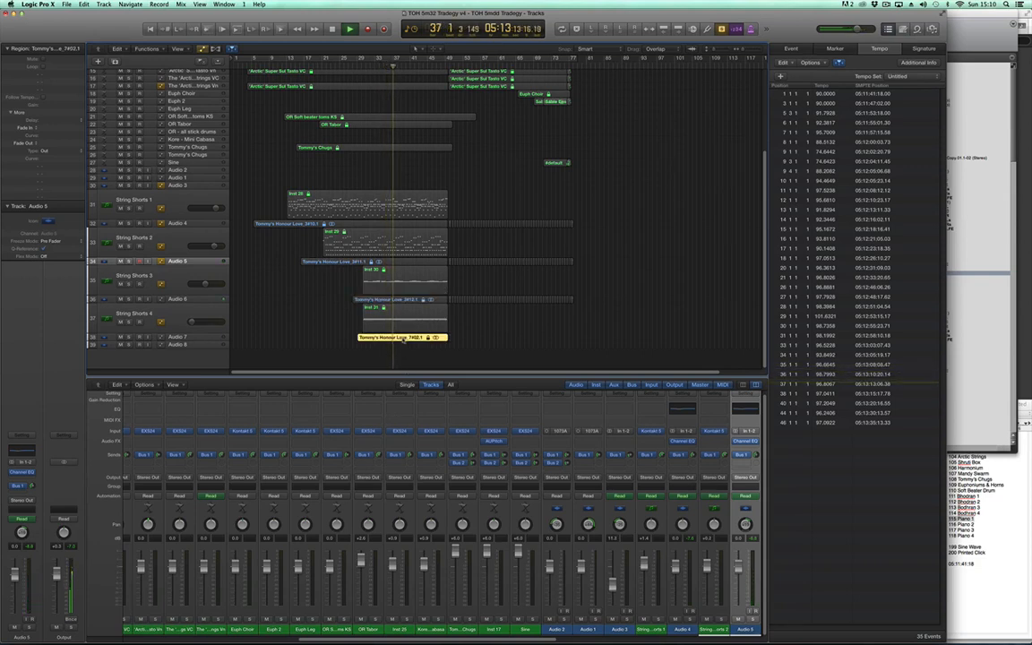
right_click(404, 300)
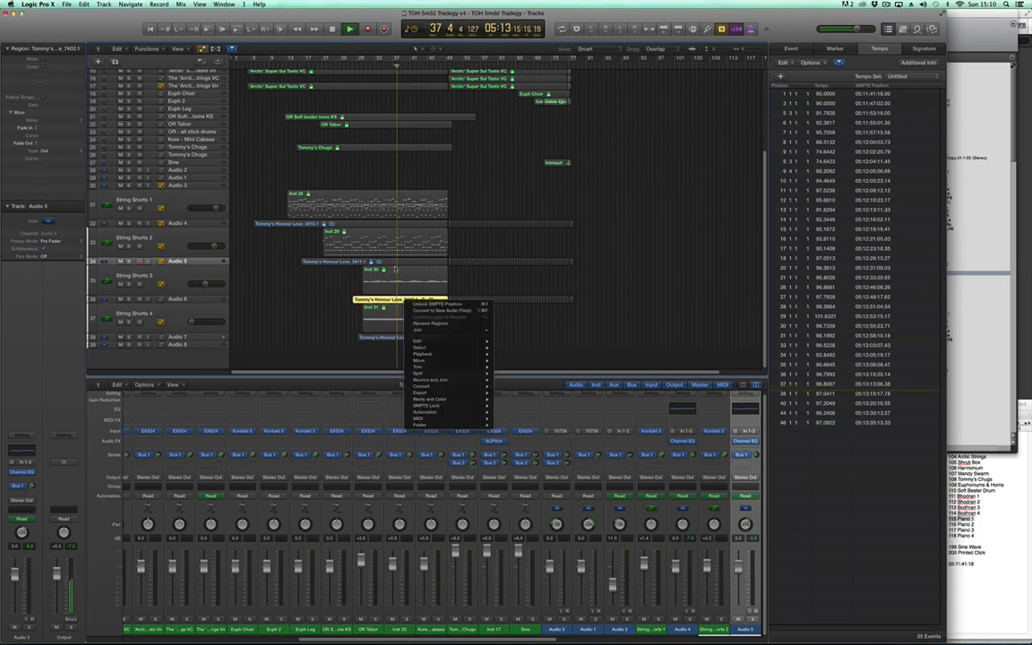
click(315, 279)
shift+click(413, 340)
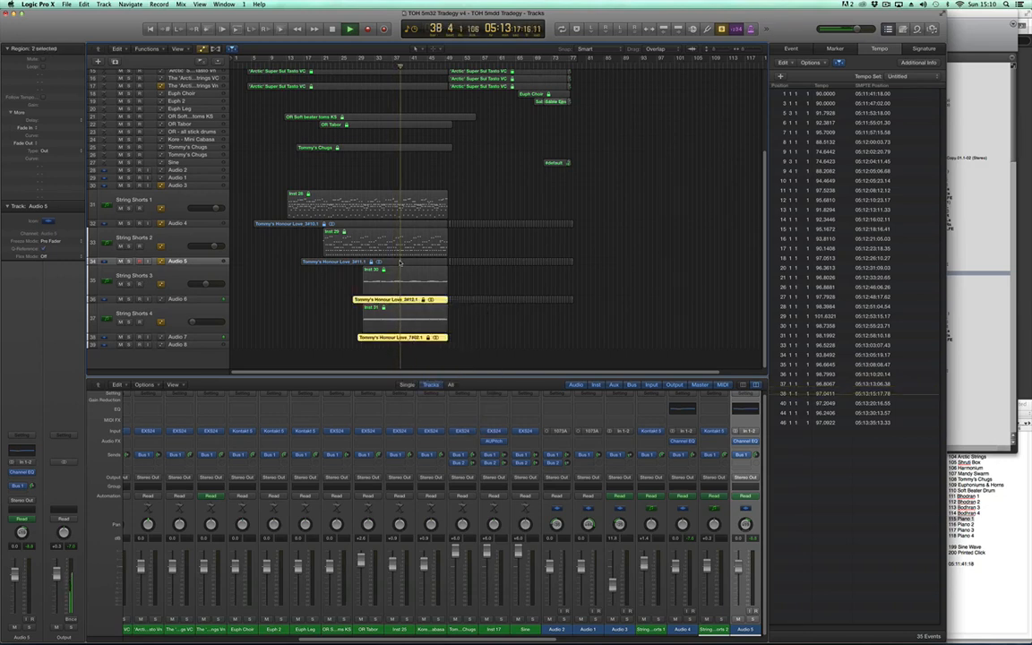
shift+click(401, 261)
shift+click(405, 225)
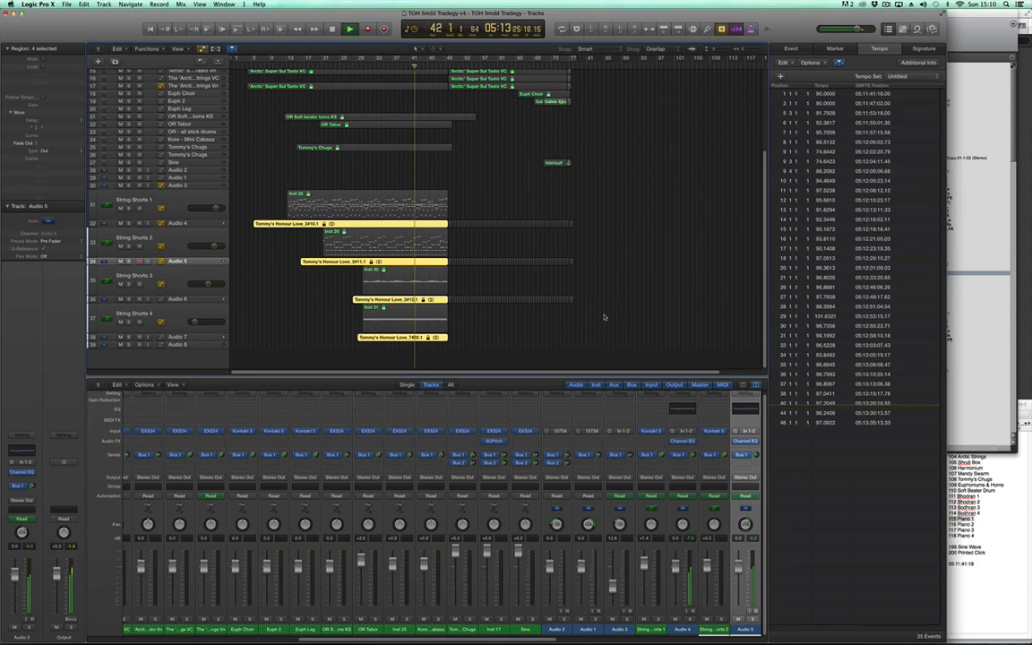
key(space)
Step: Select the run of short audio regions on Audio 4, 5 and 6 after the long ones and audition them
drag(603, 316, 453, 179)
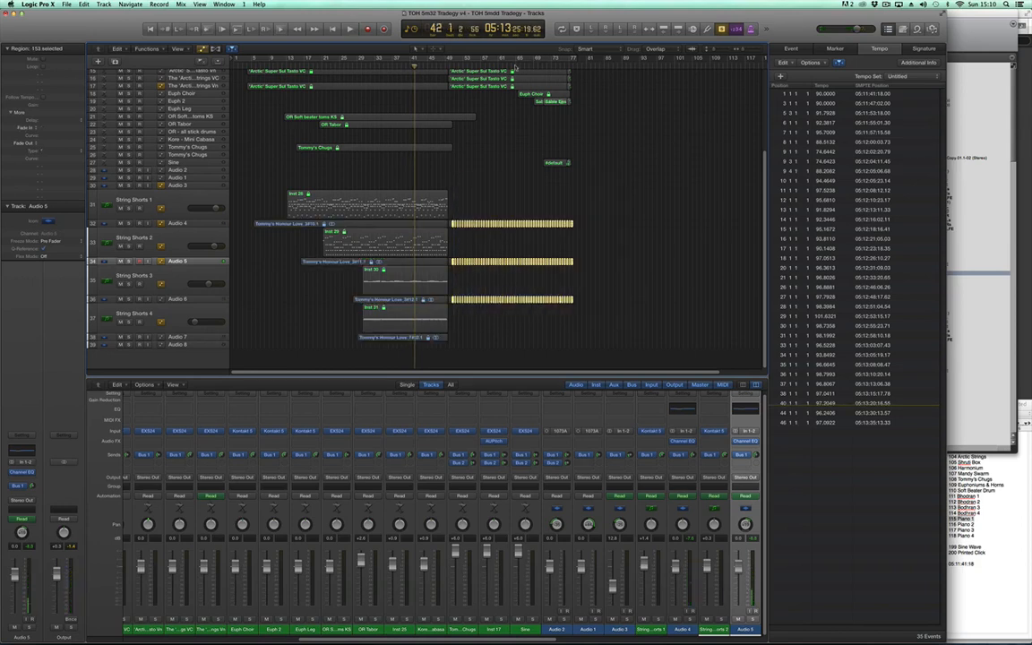
click(477, 65)
key(space)
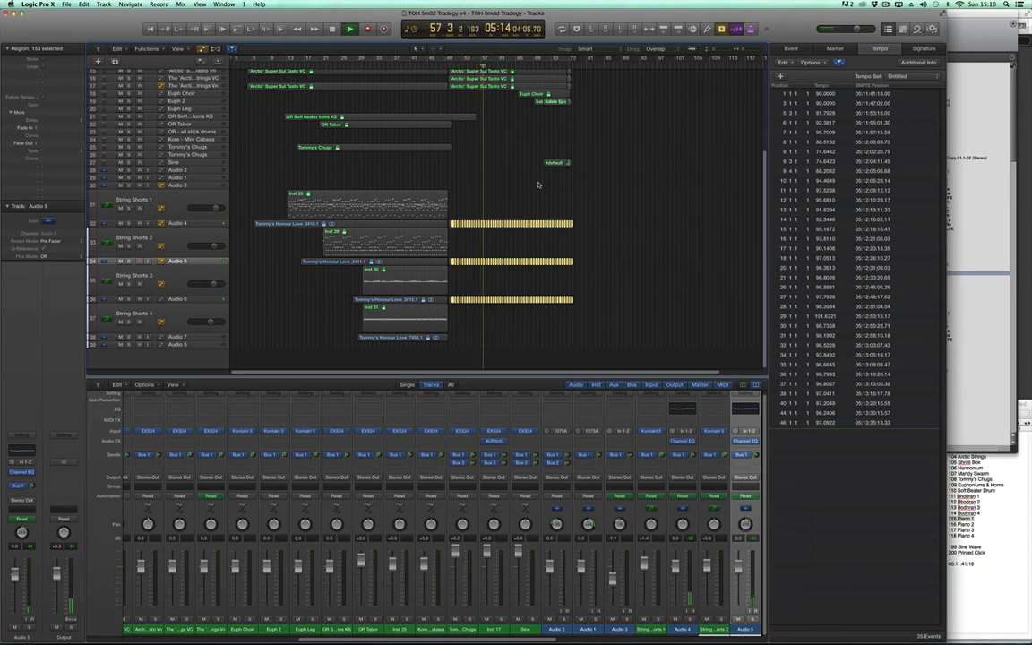
key(space)
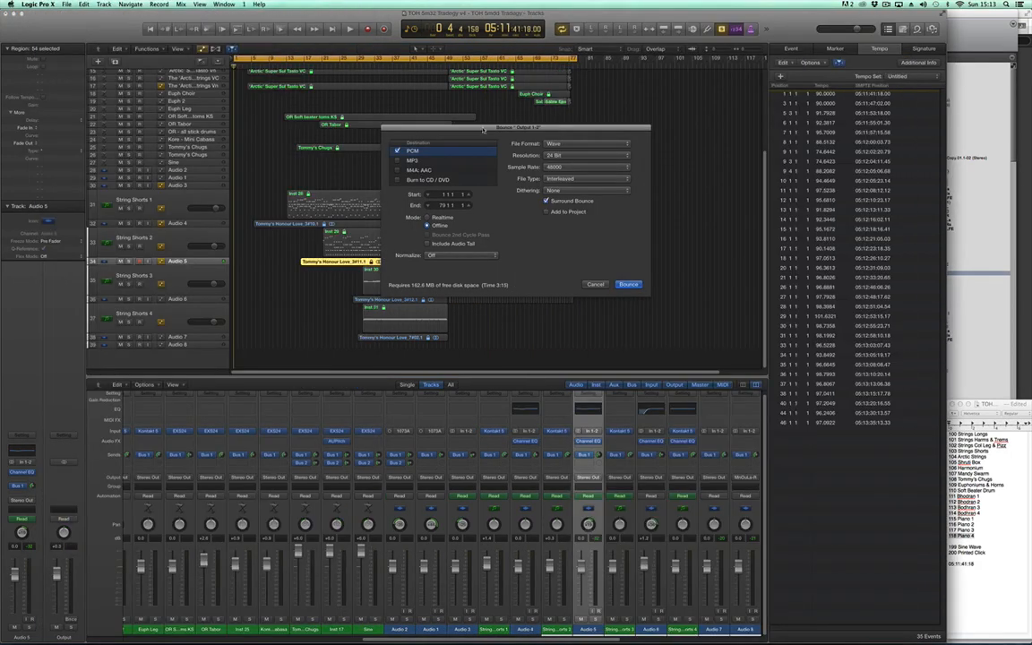
Step: Bounce the Audio 5 track as 116 Piano 2 TOH 5m32, copying 116 Piano 2 from the TextEdit stem list
click(629, 284)
click(982, 529)
drag(948, 524, 966, 524)
key(super+c)
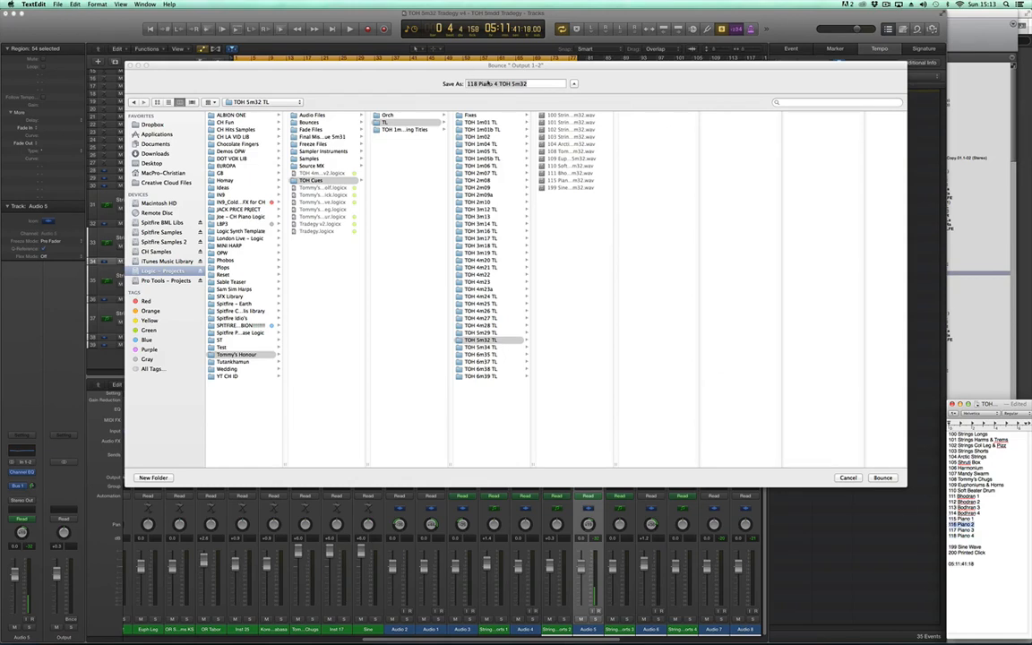
click(487, 82)
click(495, 84)
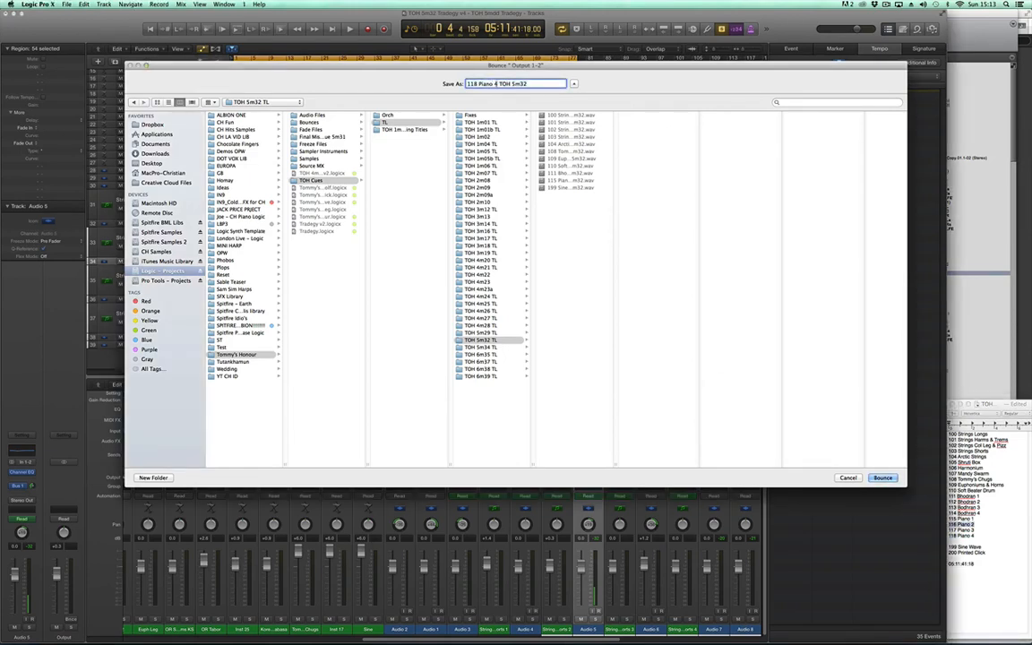
drag(496, 83, 467, 83)
key(super+v)
click(882, 477)
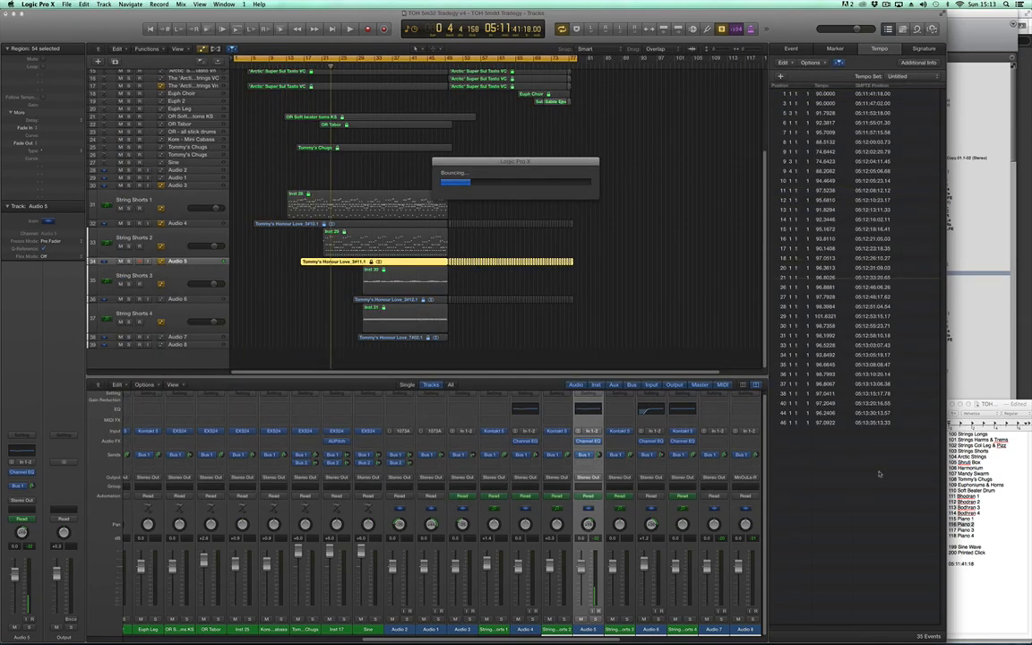
Step: Bounce the Audio 6 track as 117 Piano 3 TOH 5m32, copying 117 Piano 3 from the TextEdit stem list
click(183, 302)
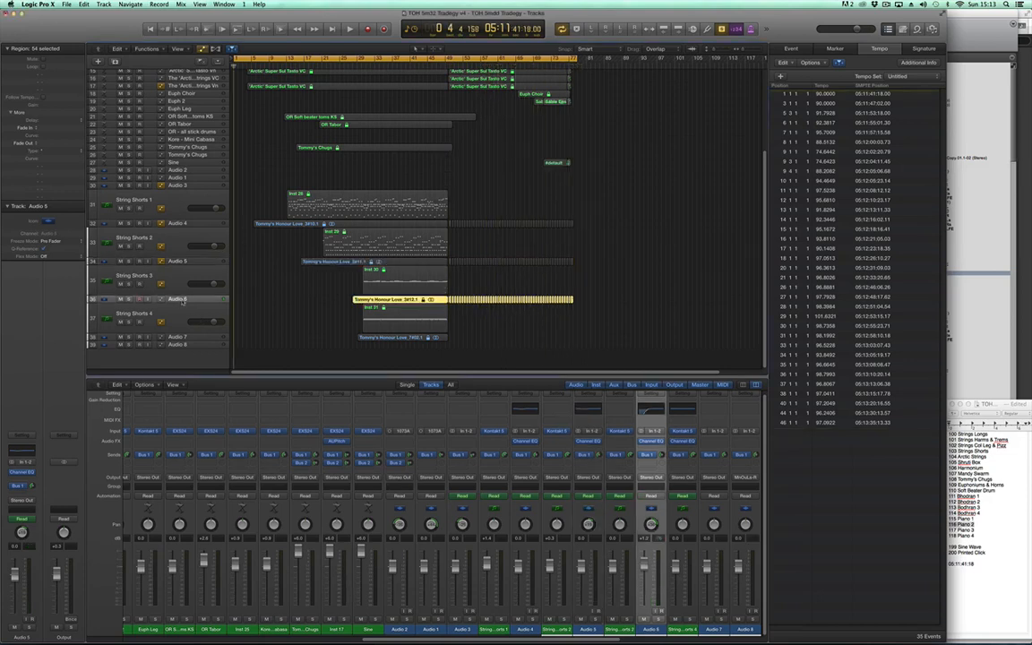
key(super+b)
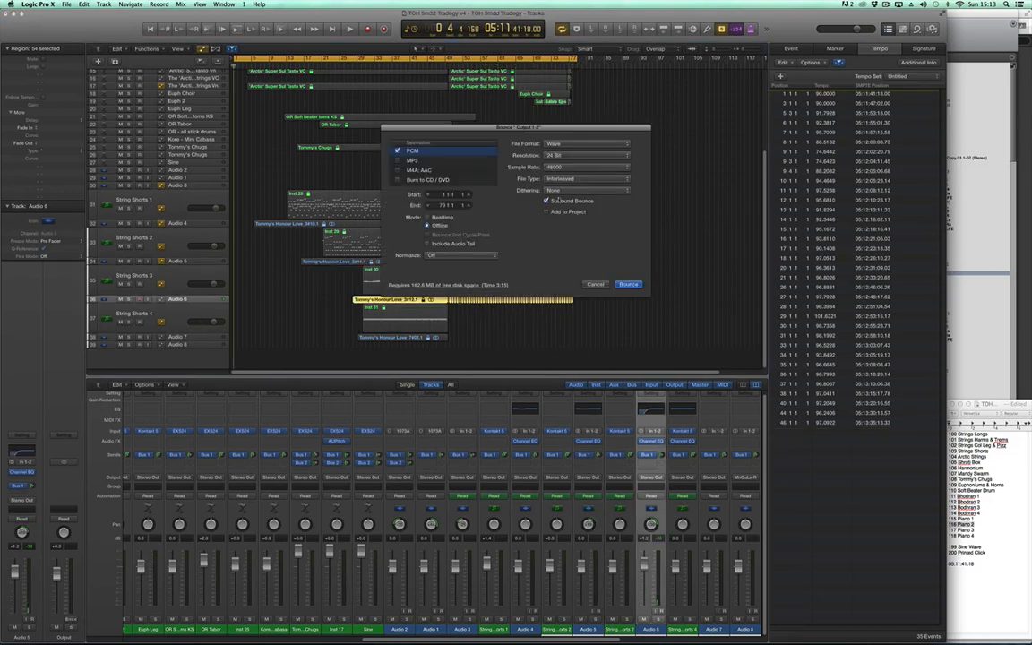
click(557, 201)
click(628, 284)
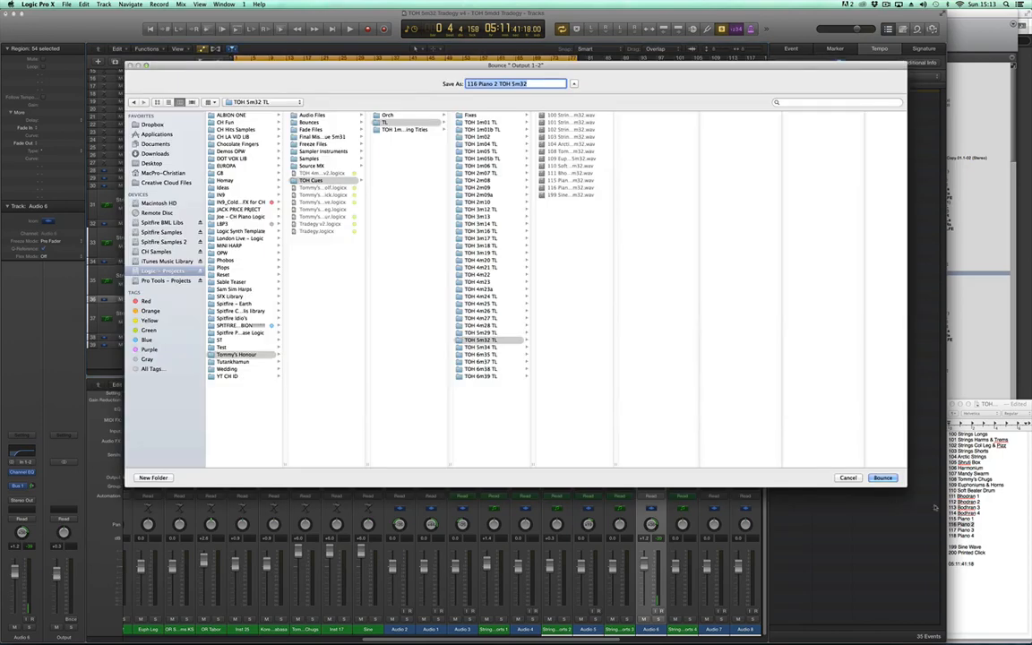
click(979, 535)
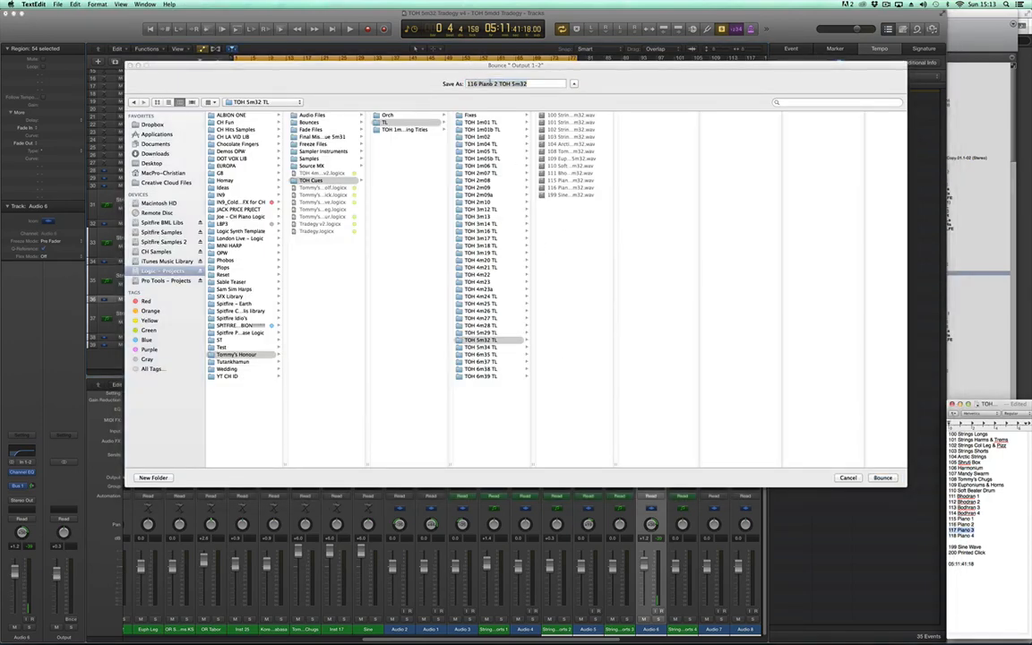
click(490, 83)
text(117 Piano 3)
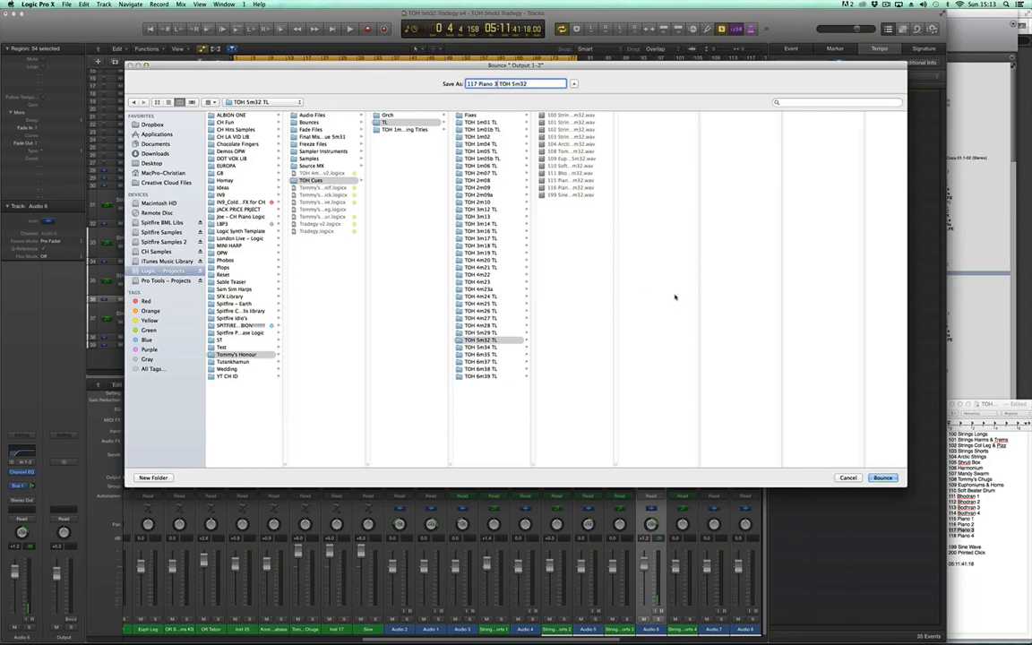
key(Return)
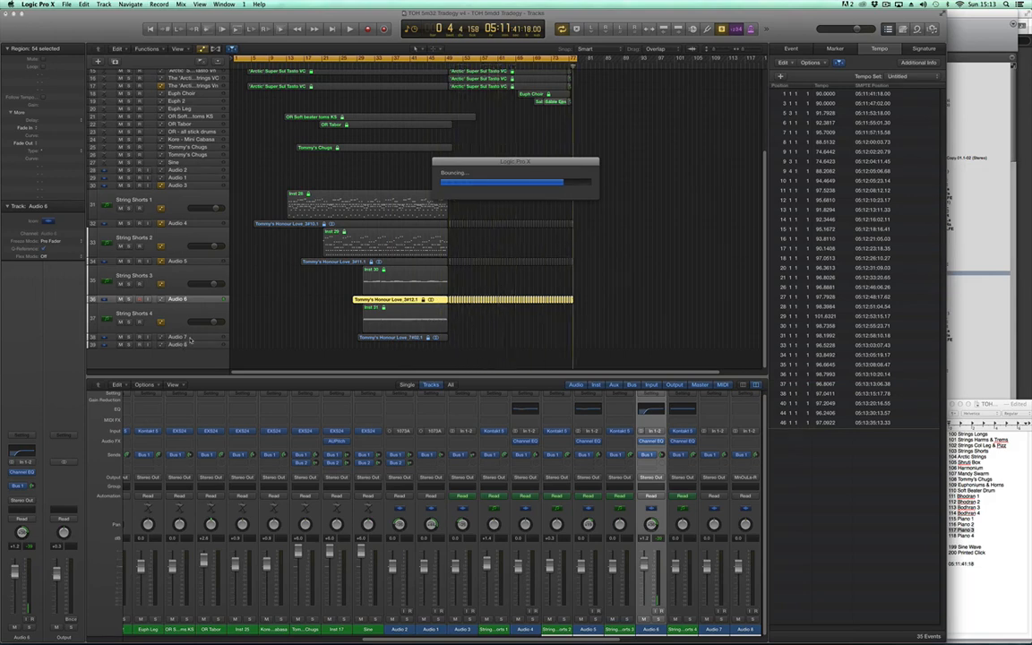
Step: Bounce the Audio 7 track as 118 Piano 4 TOH 5m32, copying 118 Piano 4 from the TextEdit stem list
click(190, 339)
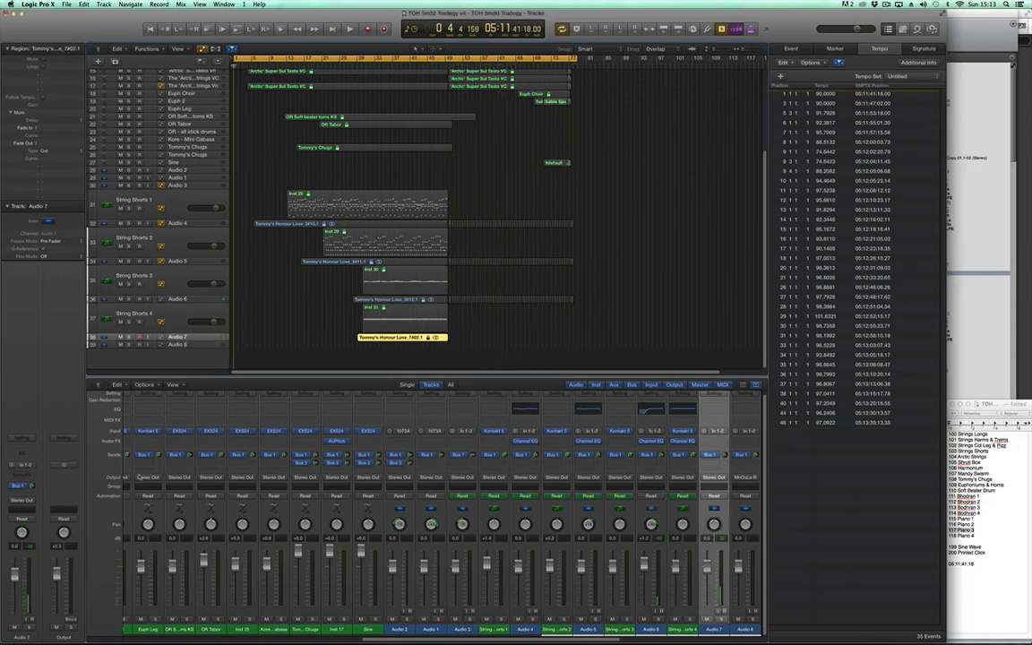
click(70, 618)
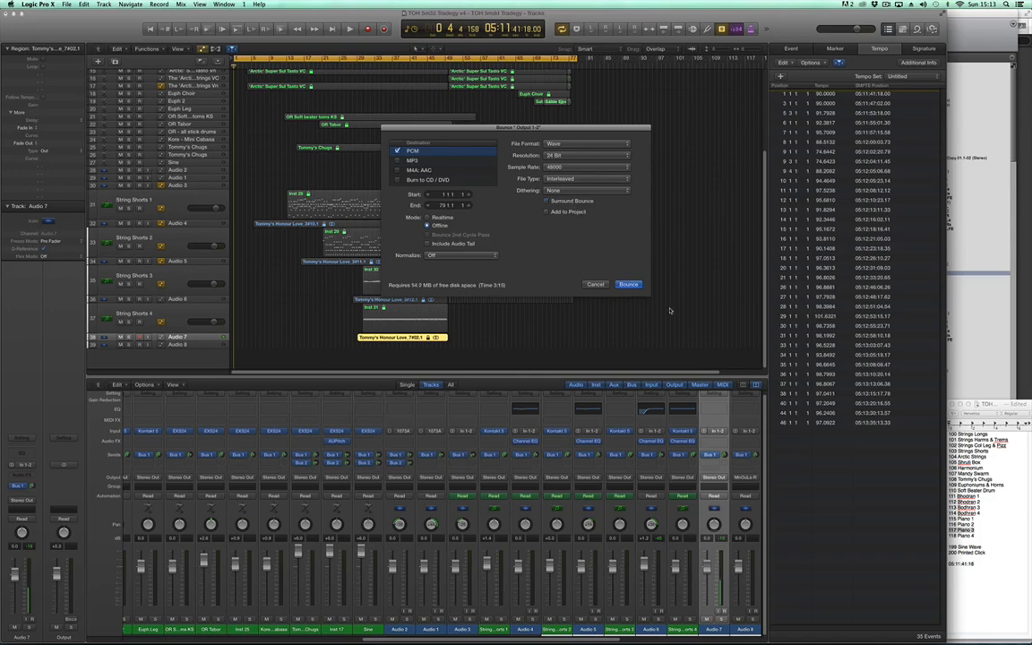
click(628, 283)
mouse_move(949, 530)
mouse_down()
mouse_move(976, 535)
mouse_move(947, 537)
mouse_up()
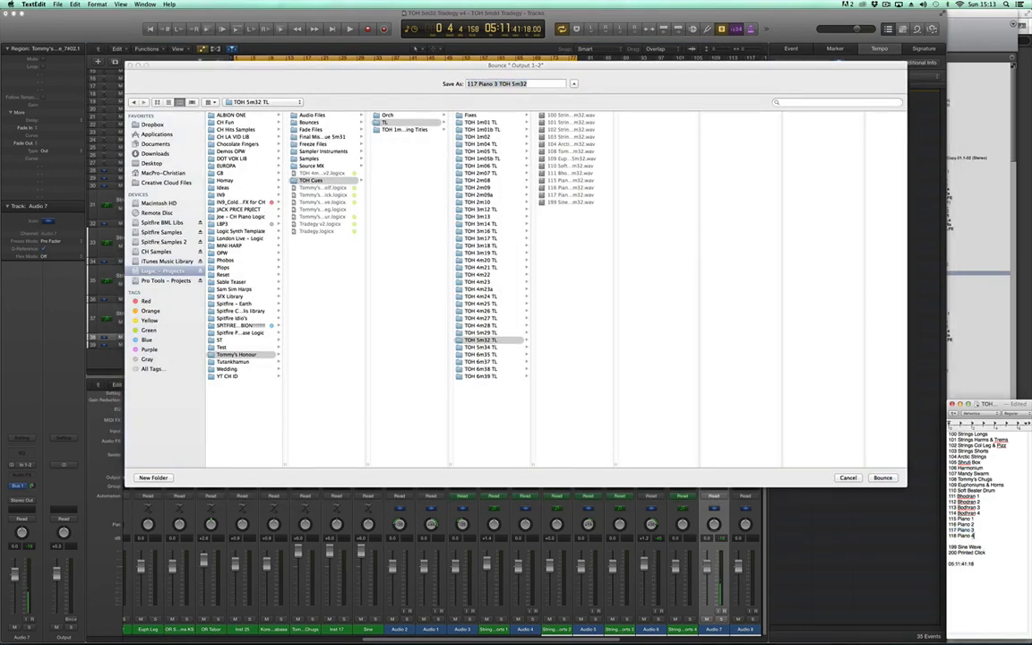
key(super+c)
drag(498, 84, 467, 84)
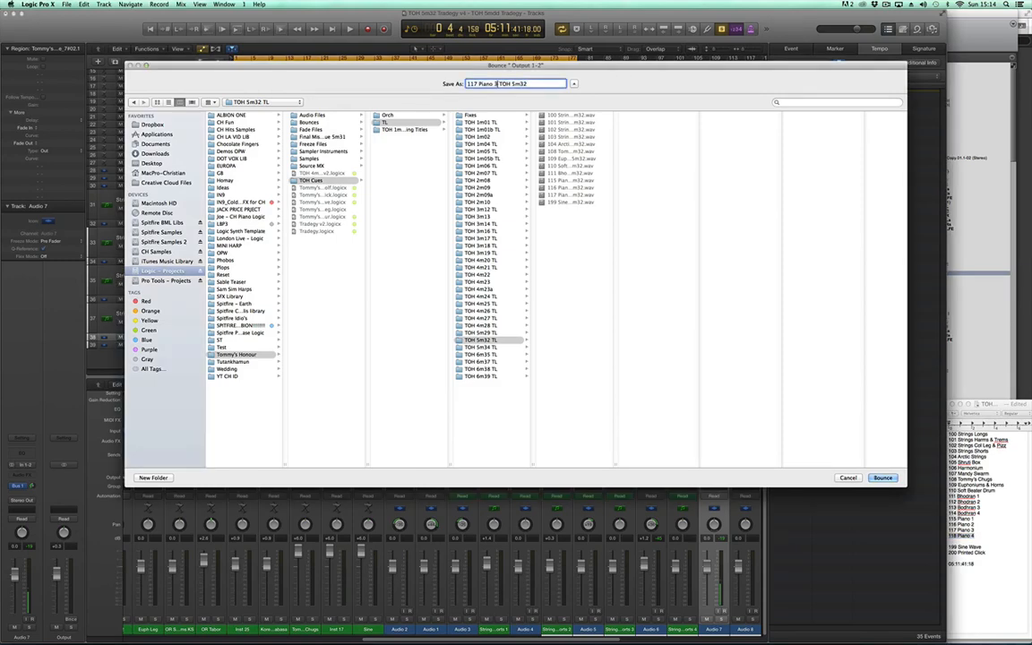
key(super+v)
key(Return)
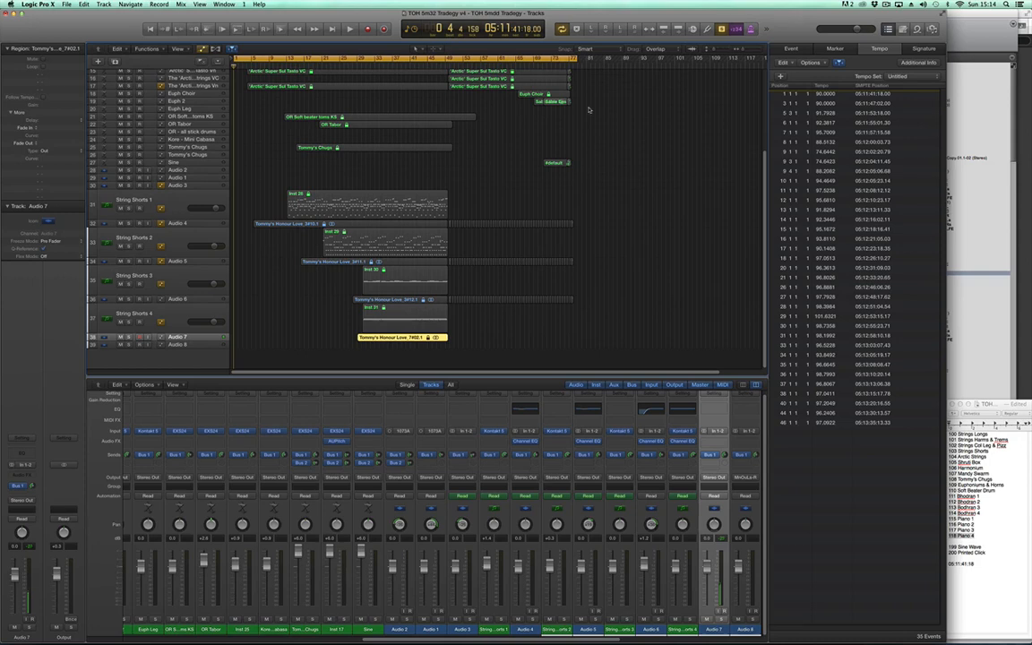
Step: With String Shorts 3 as the track and no region selected, bounce the click as 200 Printed Click TOH 5m32, copying the name from TextEdit
click(205, 346)
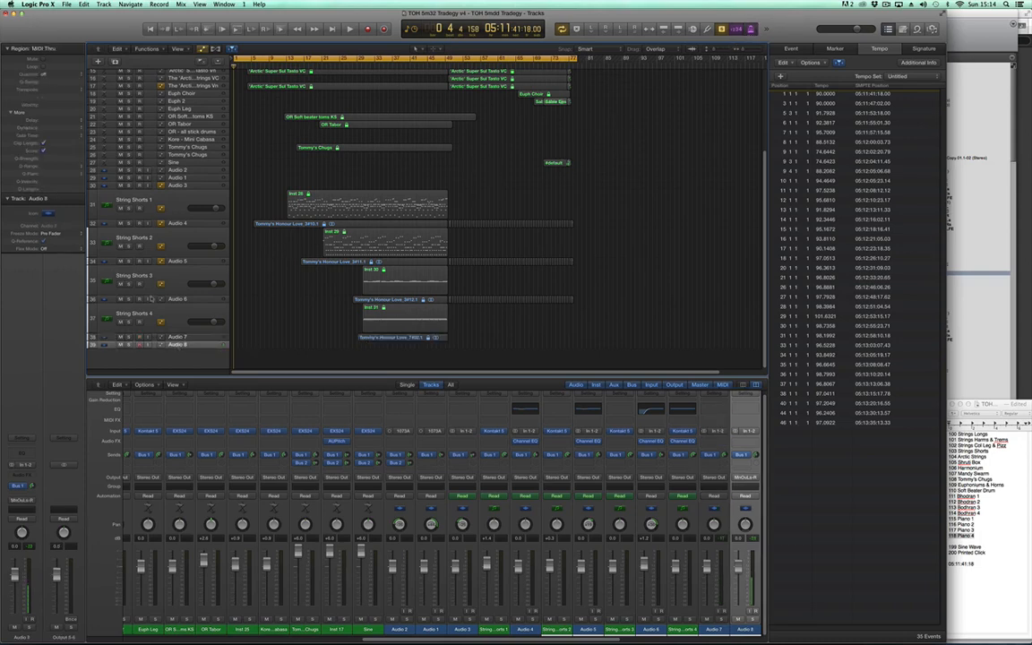
click(166, 272)
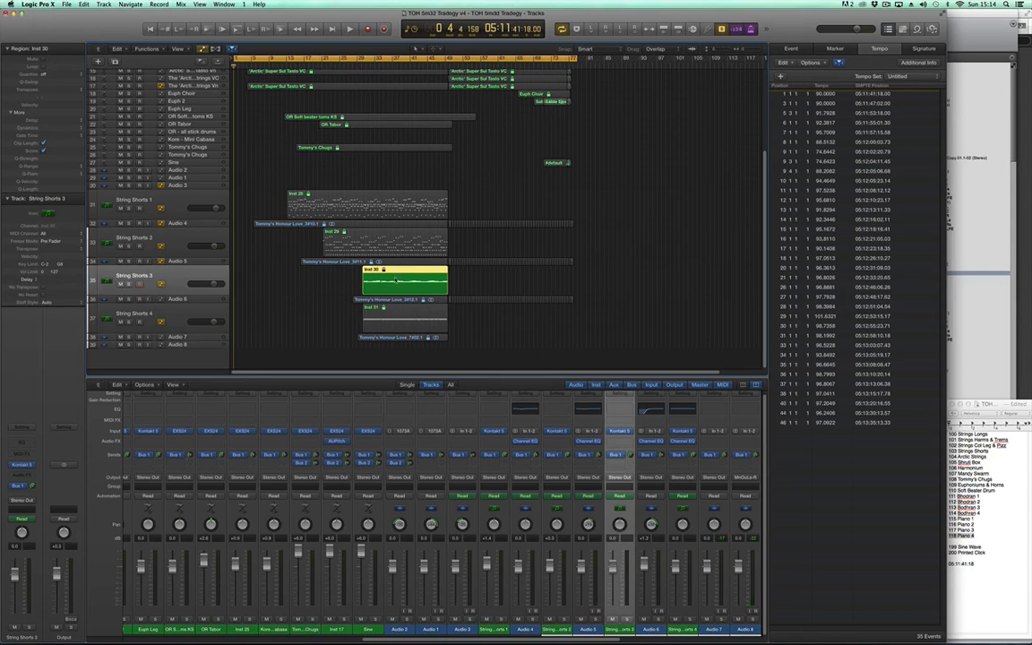
click(309, 278)
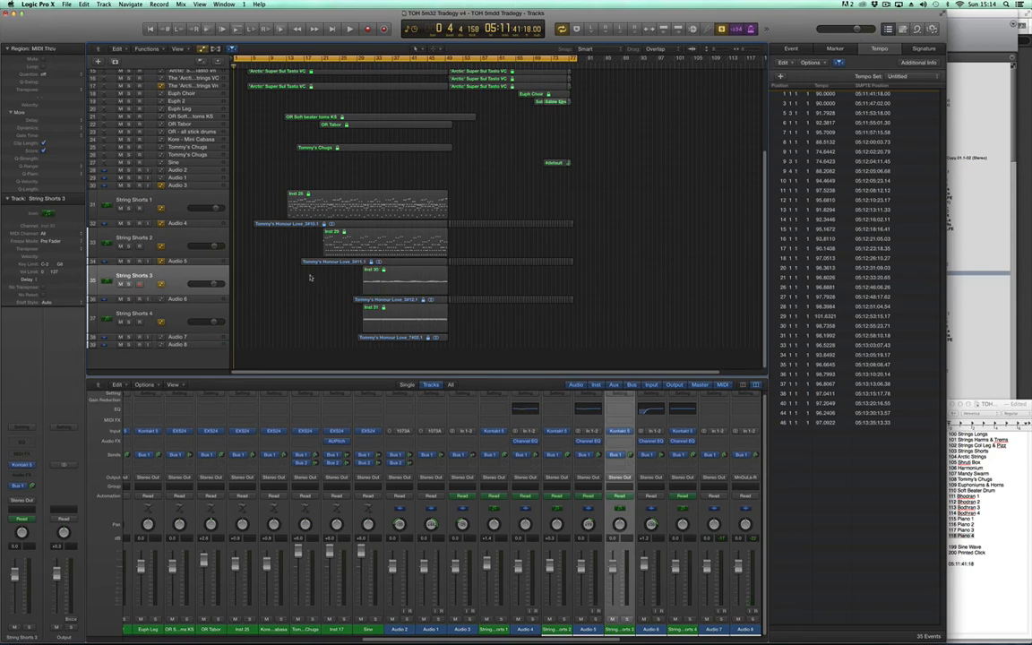
click(70, 619)
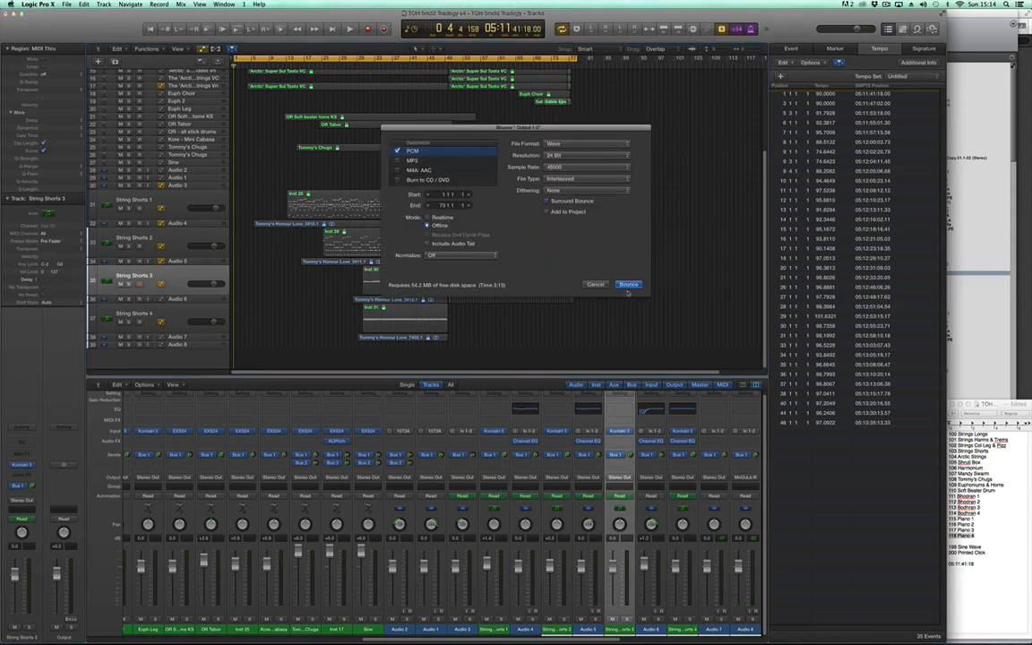
key(Return)
click(995, 616)
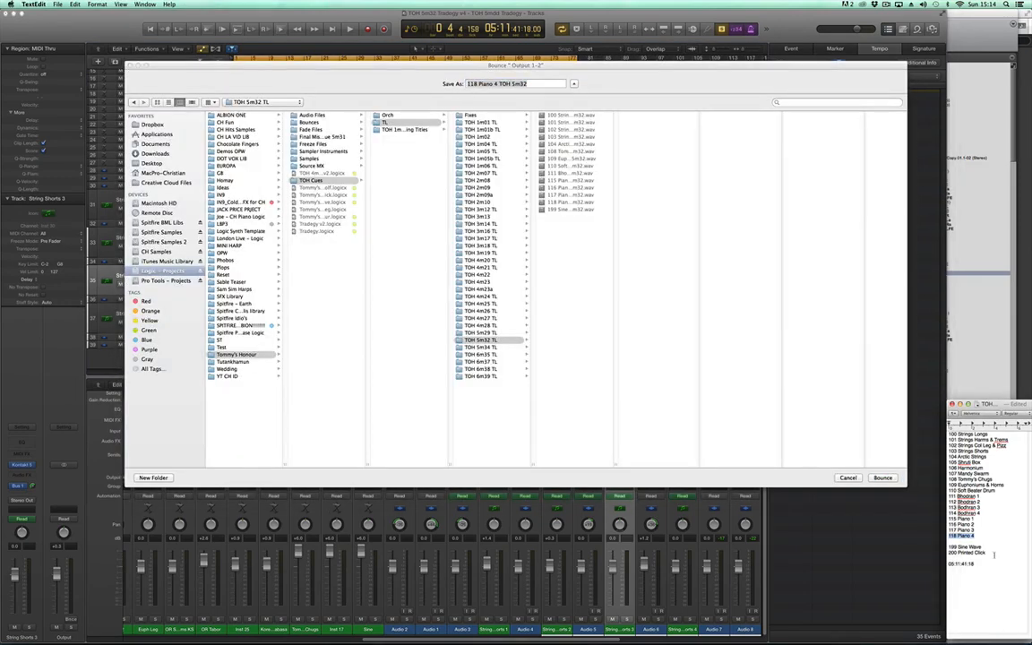
drag(987, 552, 948, 552)
click(502, 84)
click(499, 84)
drag(498, 83, 396, 80)
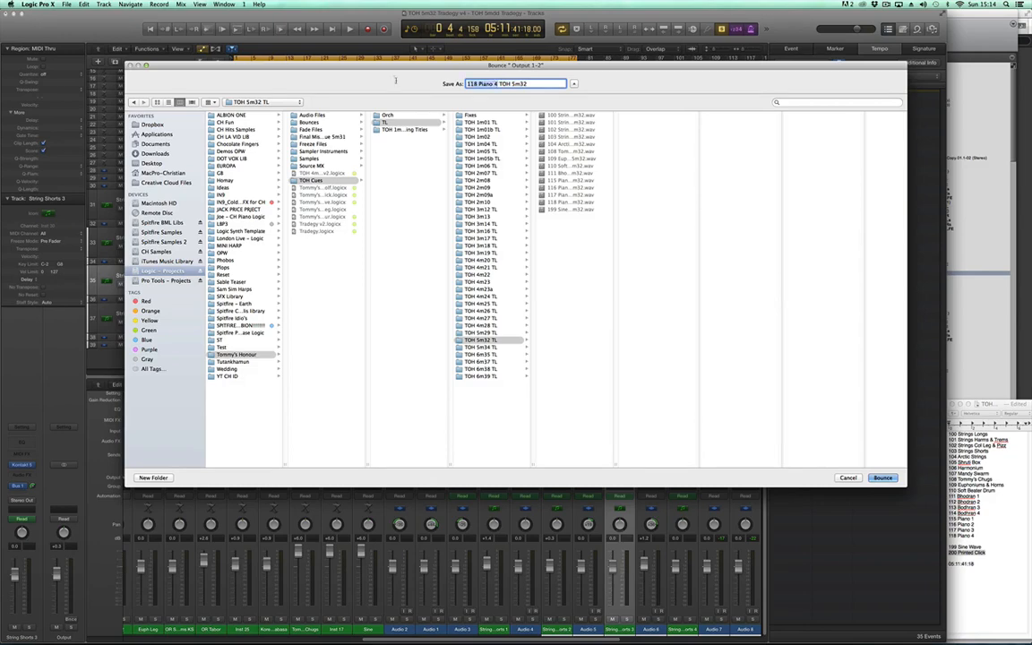
key(super+v)
click(876, 478)
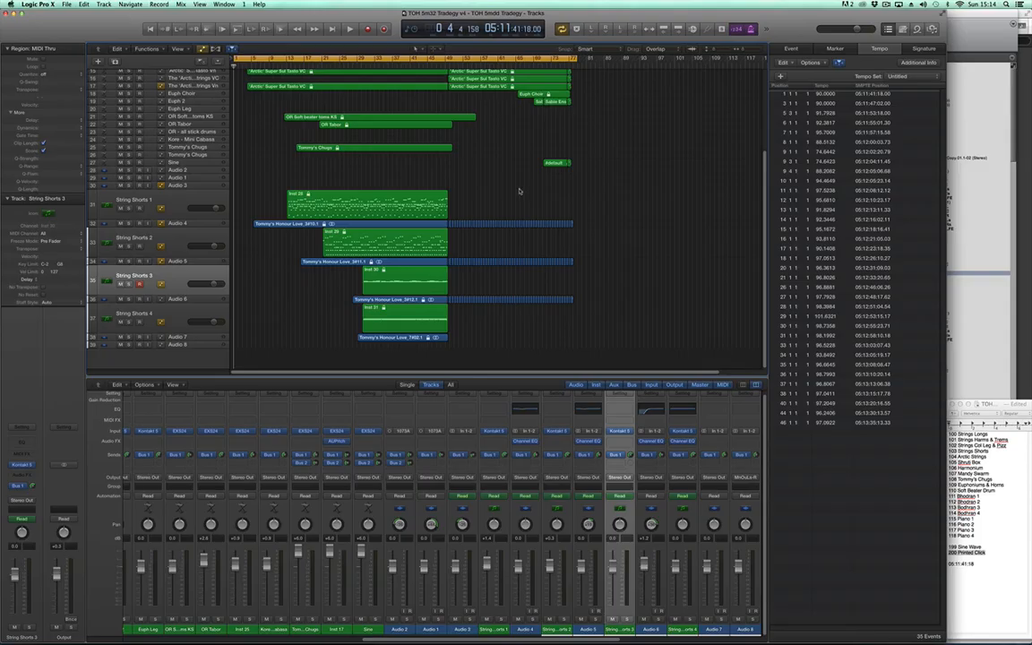
Step: Remove all audio files and their regions from the project using the Project Audio window, and close that window
scroll(522, 184, up, 5)
scroll(562, 168, down, 5)
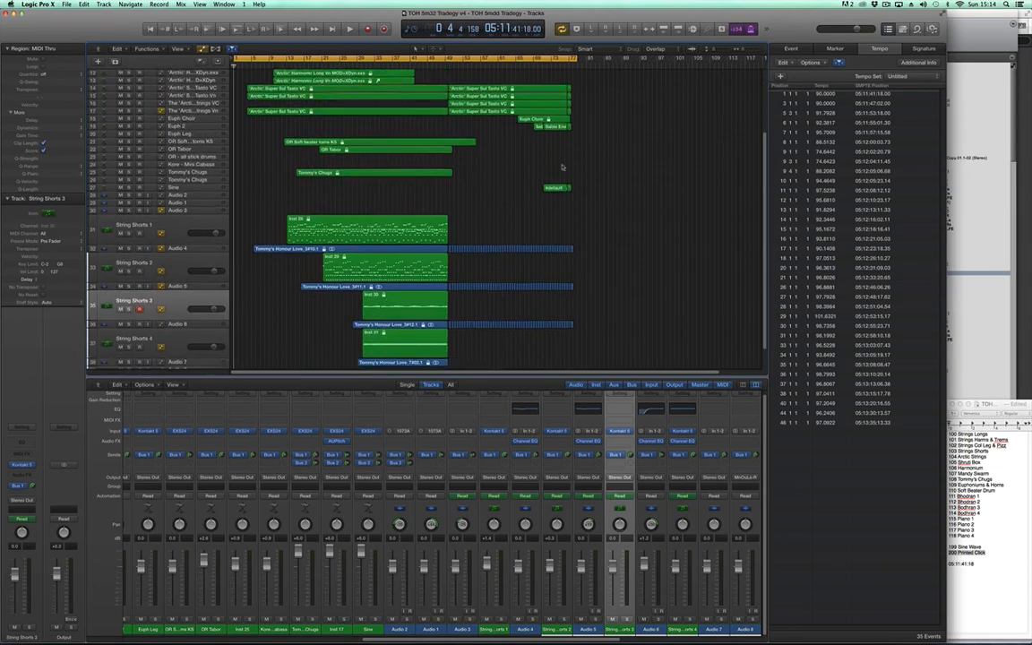
scroll(582, 170, up, 5)
scroll(606, 174, down, 5)
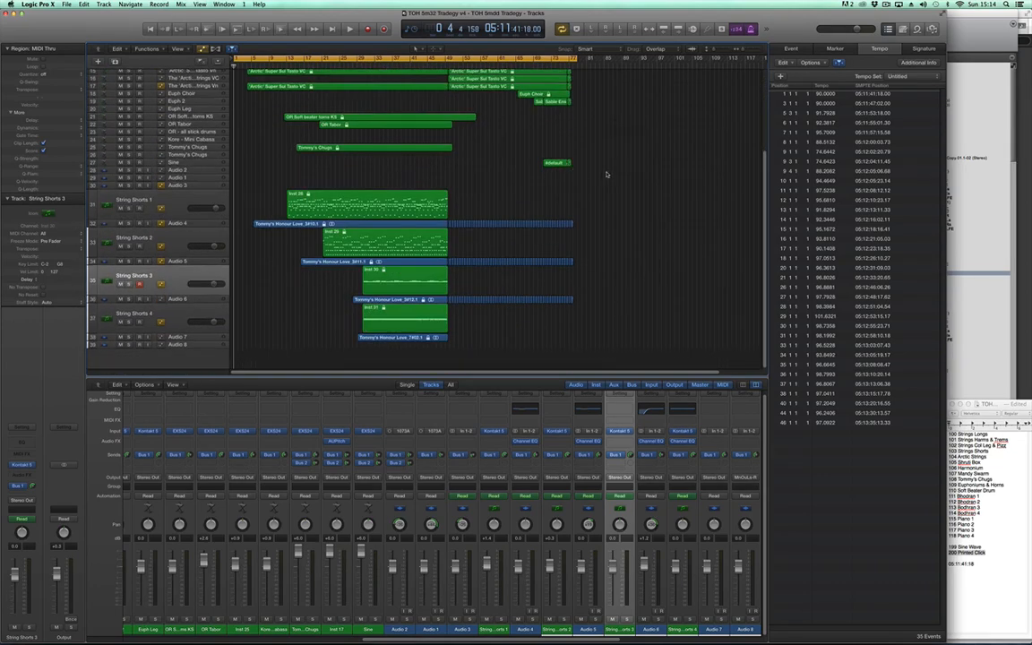
scroll(589, 178, up, 3)
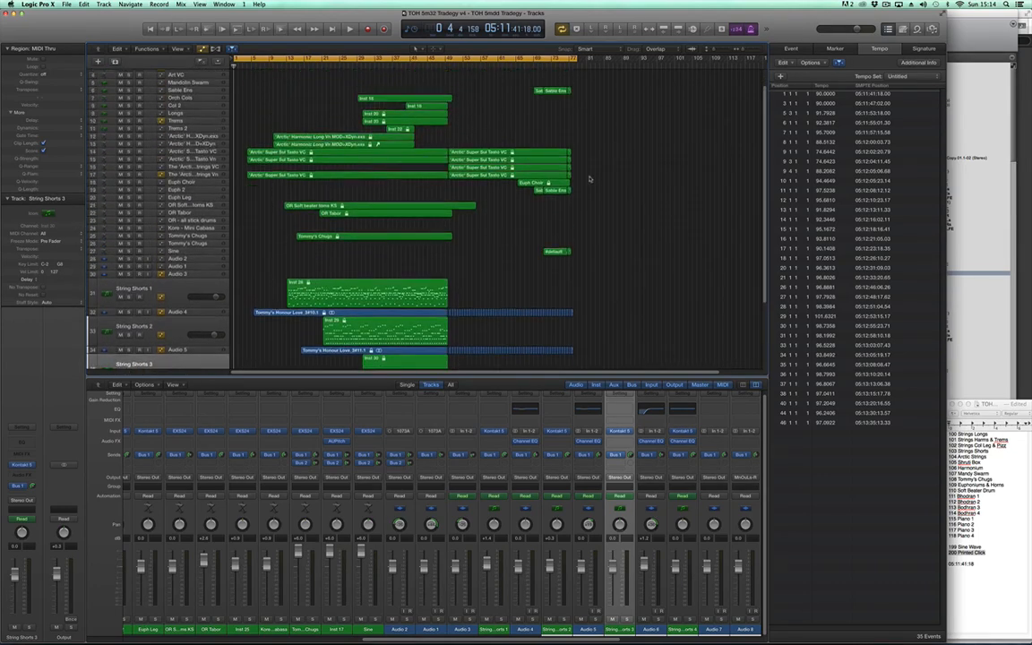
scroll(586, 178, down, 2)
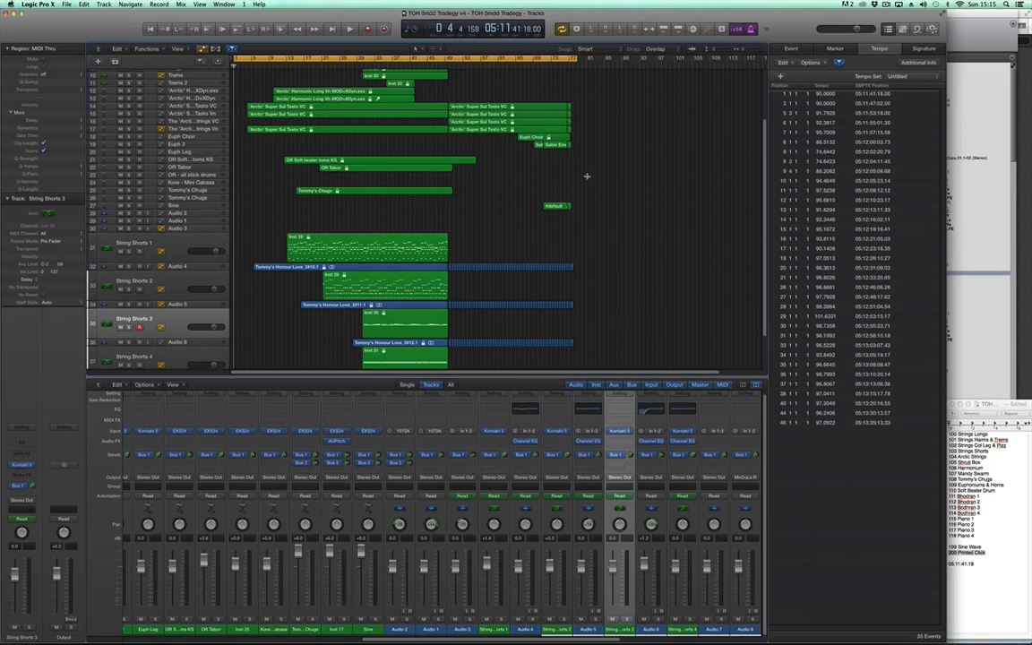
key(super+8)
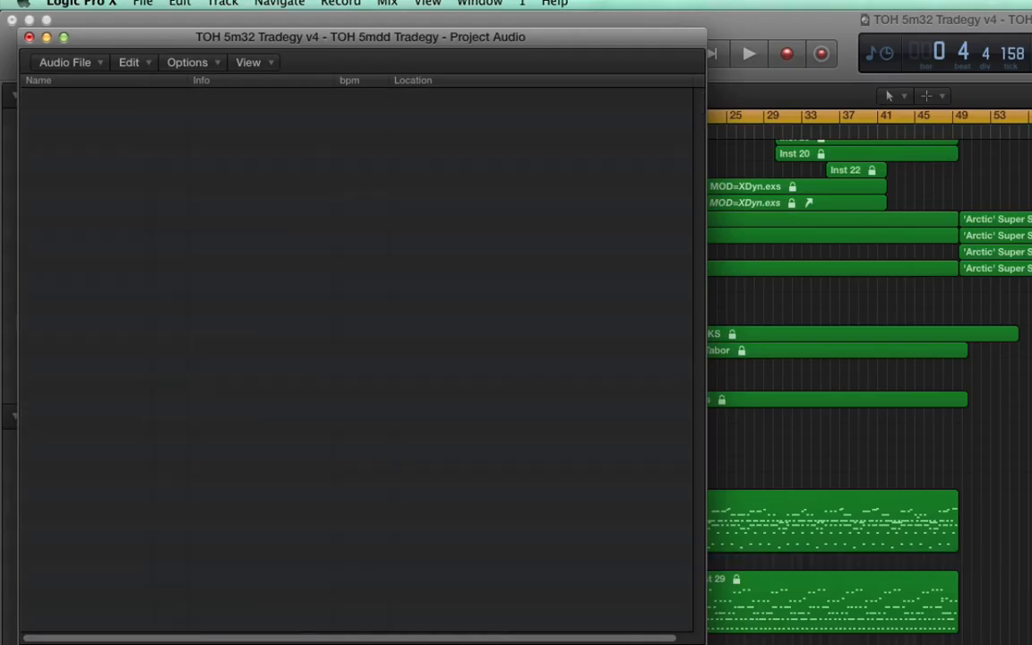
click(29, 37)
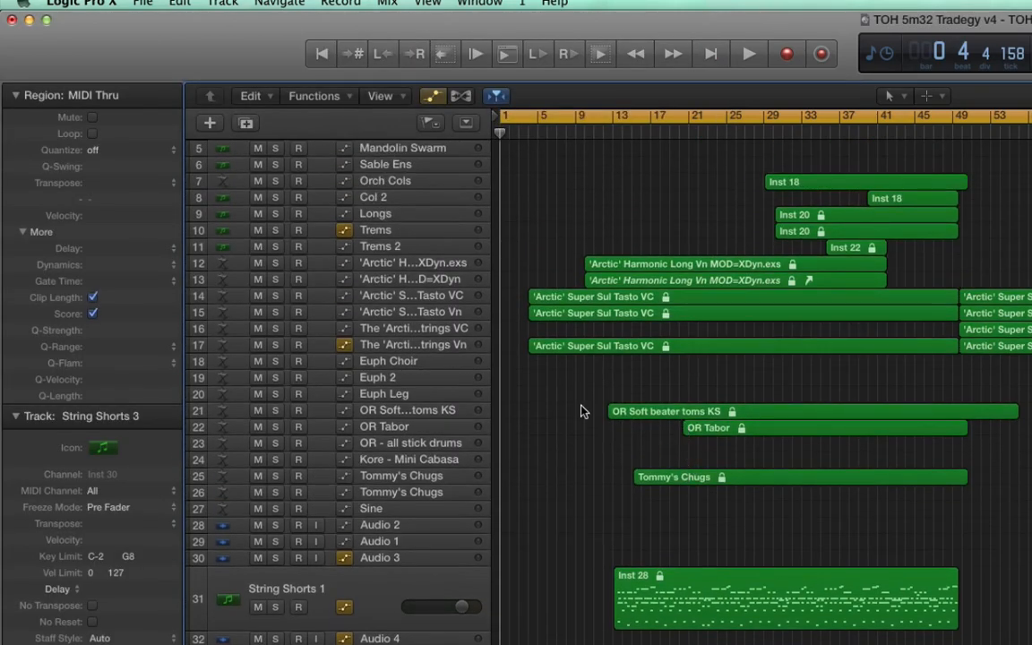
Step: Delete the OR Soft beater toms, OR Tabor, Tommy's Chugs and Sine track regions from the arrangement
drag(581, 402, 1030, 516)
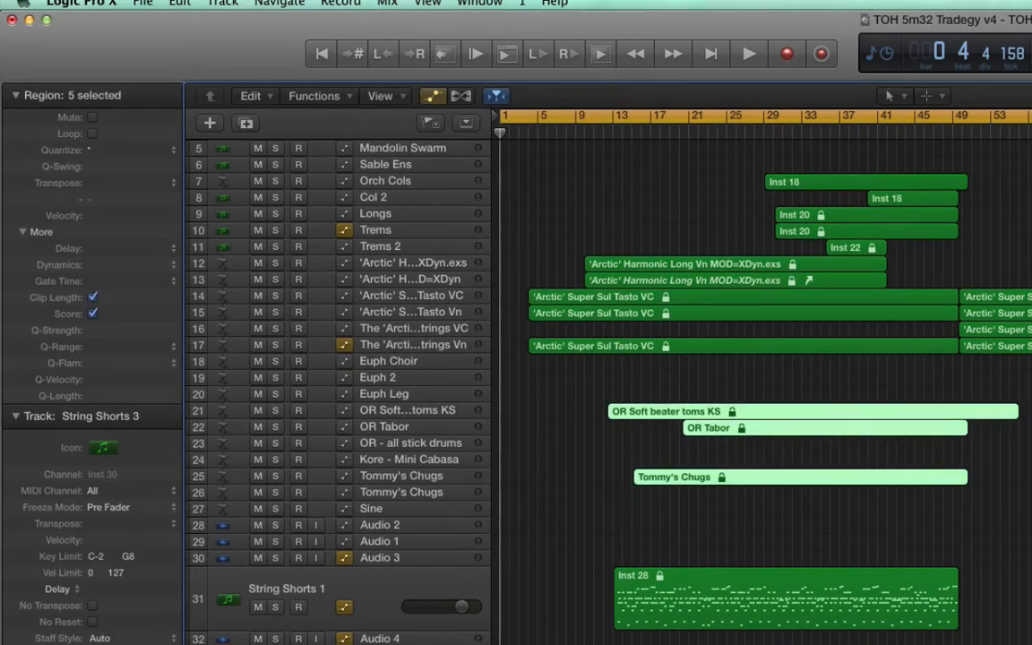
key(Delete)
scroll(761, 385, up, 3)
scroll(762, 385, down, 8)
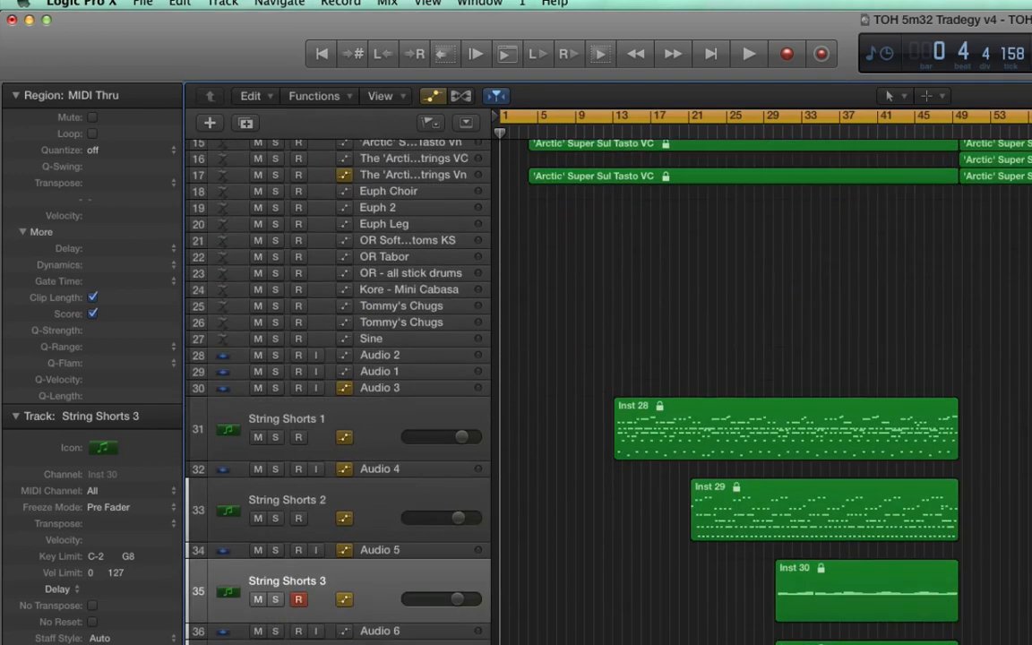
scroll(761, 385, up, 8)
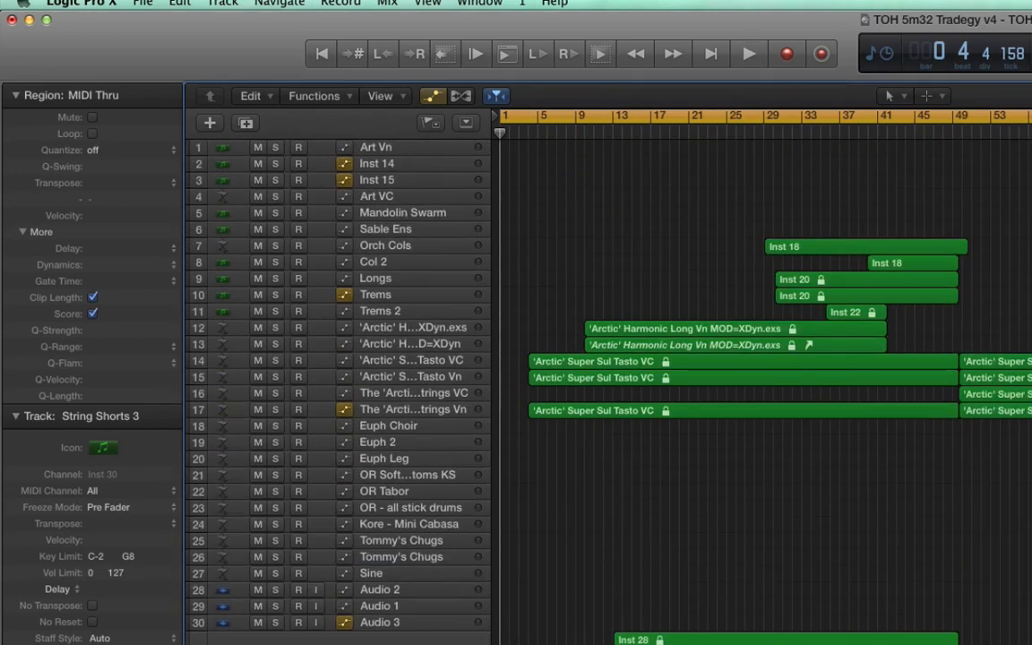
Step: Save the stripped project as TOH 5m32 Tradegy v4 in a new folder named TOH 5m32 ORC inside the Orch folder
key(super+shift+s)
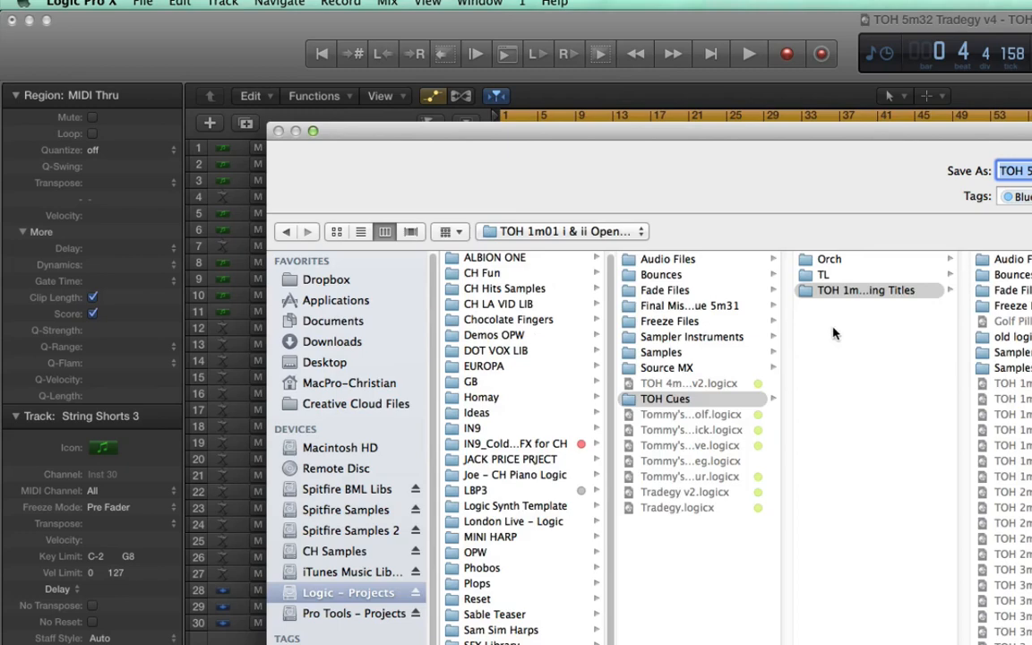
click(839, 261)
key(super+shift+n)
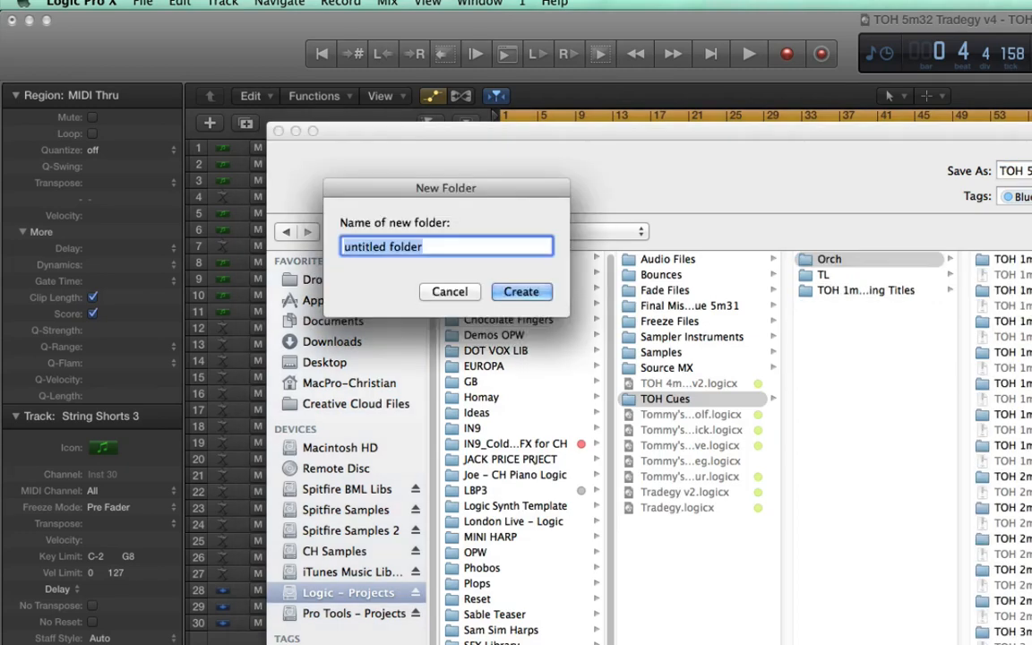
text(TOH 5m32 O)
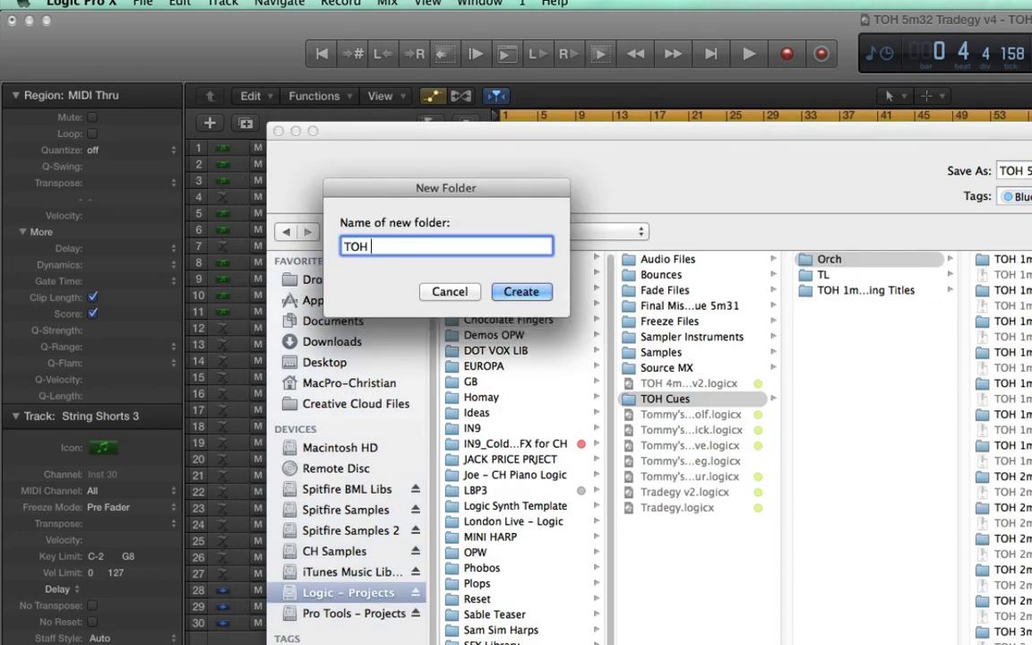
text(RC)
key(Return)
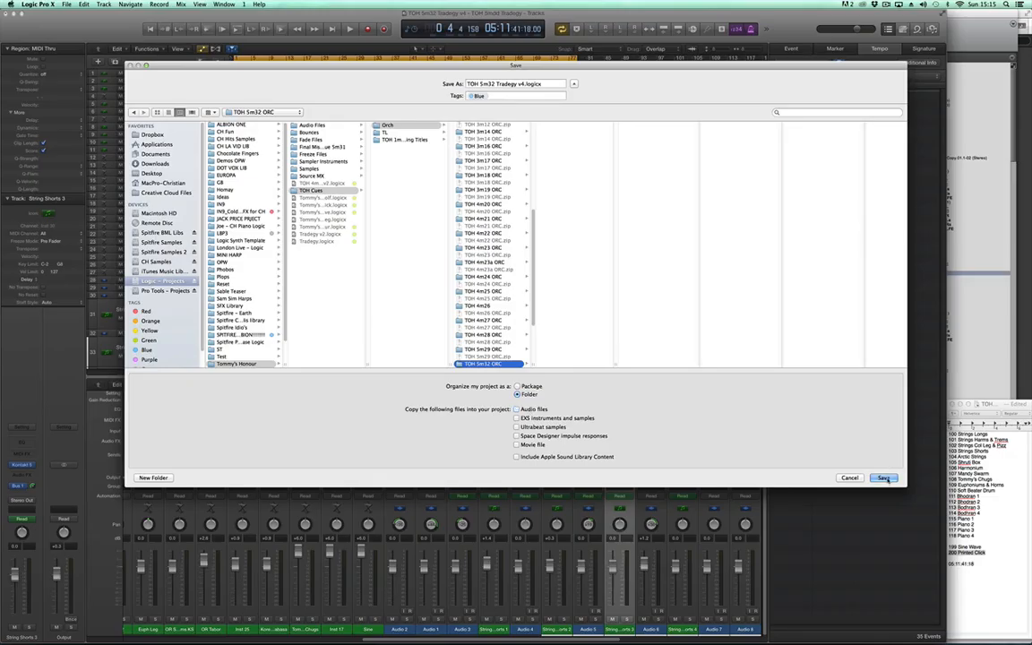
click(883, 477)
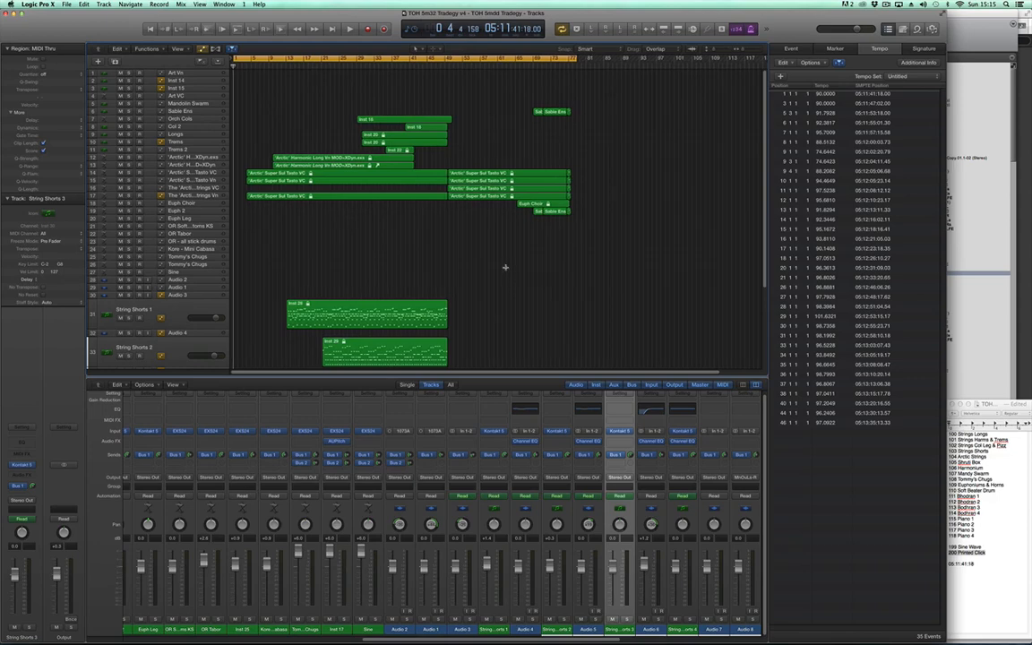
Step: Export all regions as the MIDI file TOH 5m32 Tradegy v4.mid into the TOH 5m32 ORC folder, and clear the region selection
key(super+a)
click(64, 4)
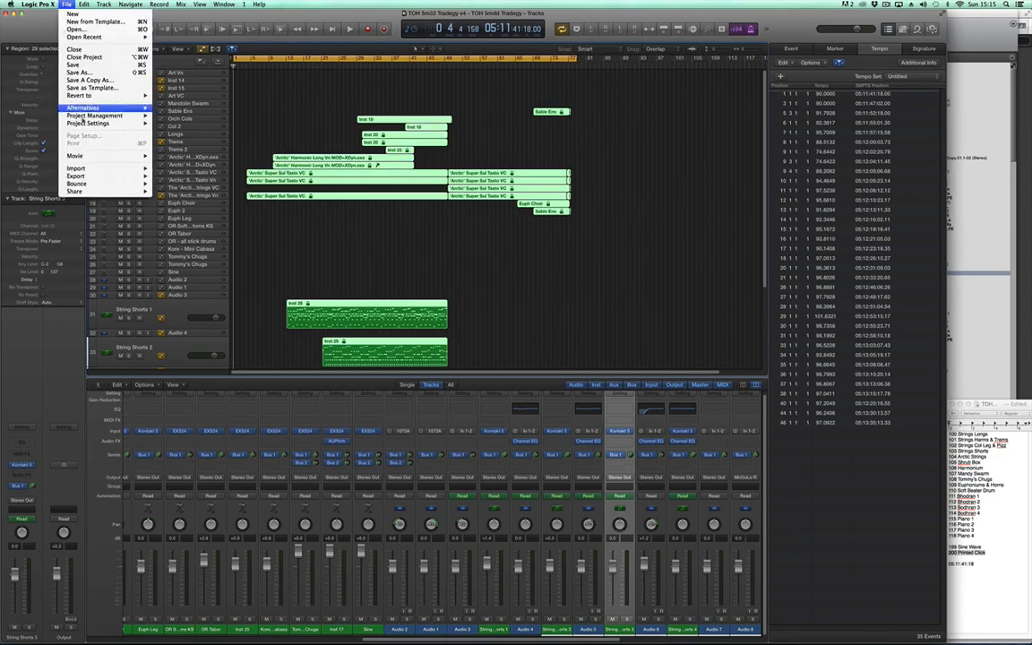
mouse_move(90, 176)
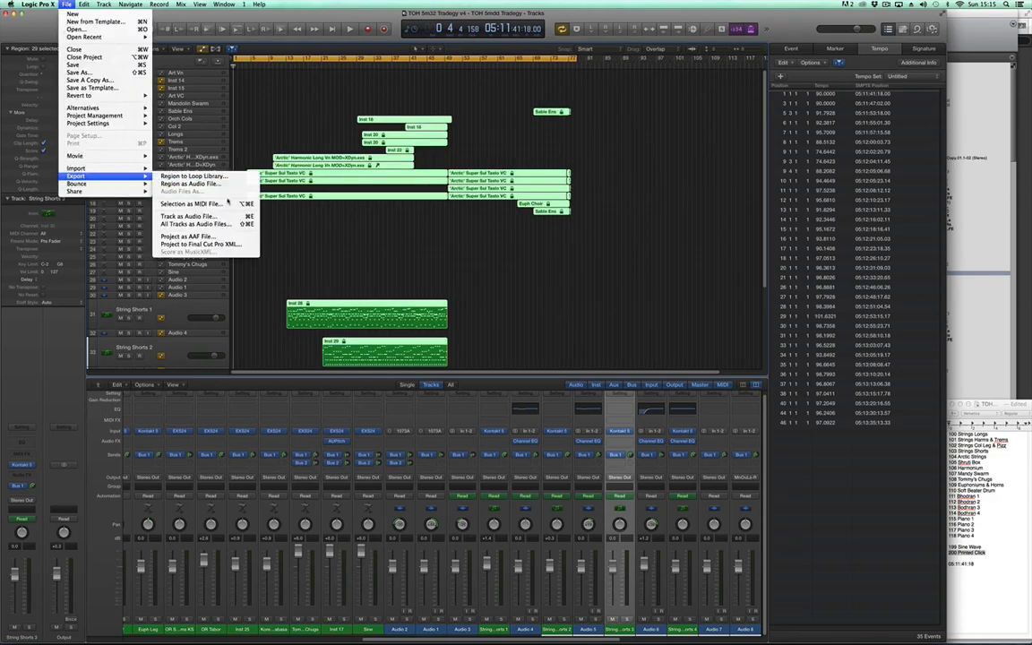
click(201, 203)
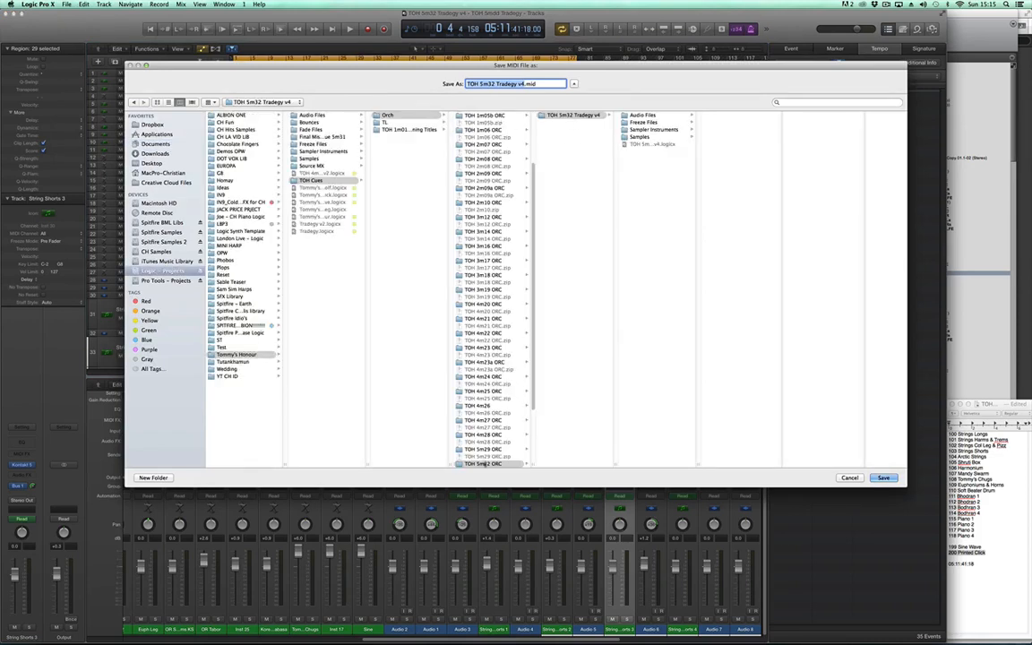
click(535, 239)
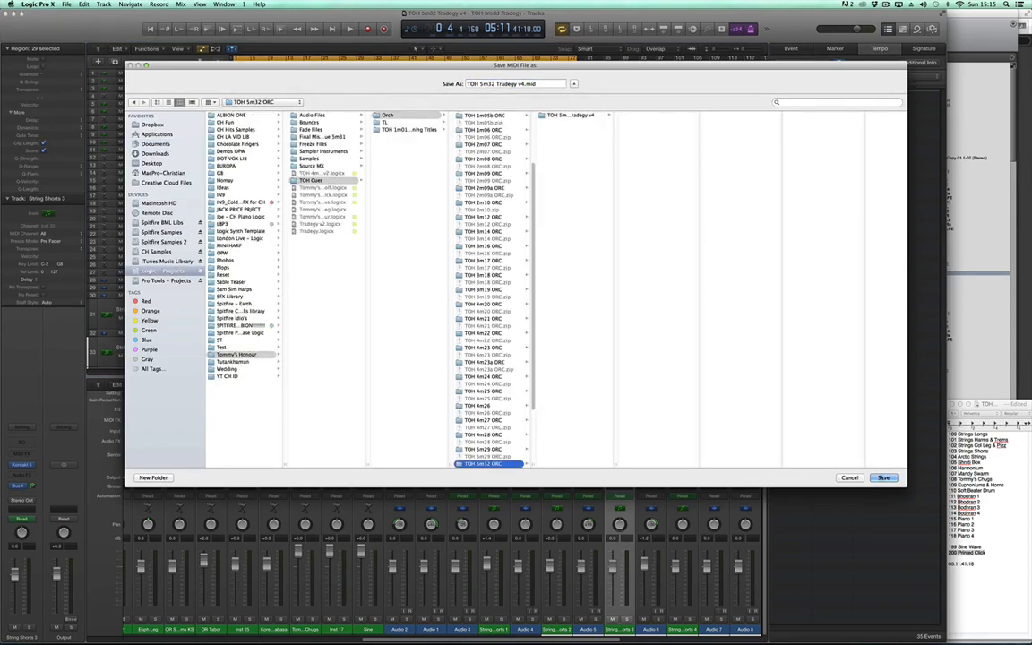
click(885, 478)
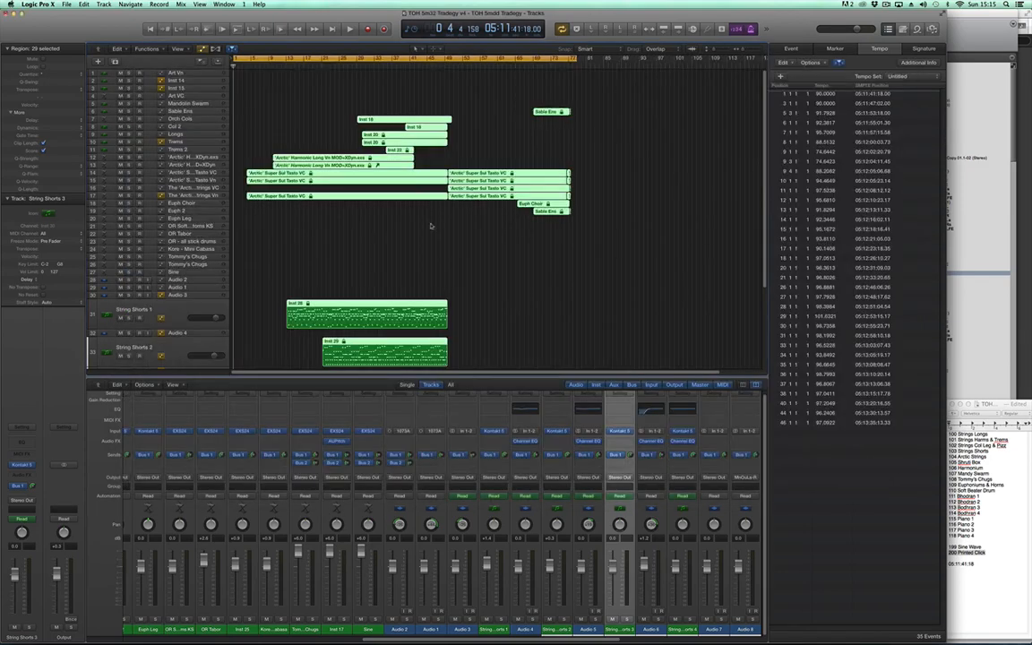
scroll(430, 226, down, 5)
scroll(481, 242, up, 2)
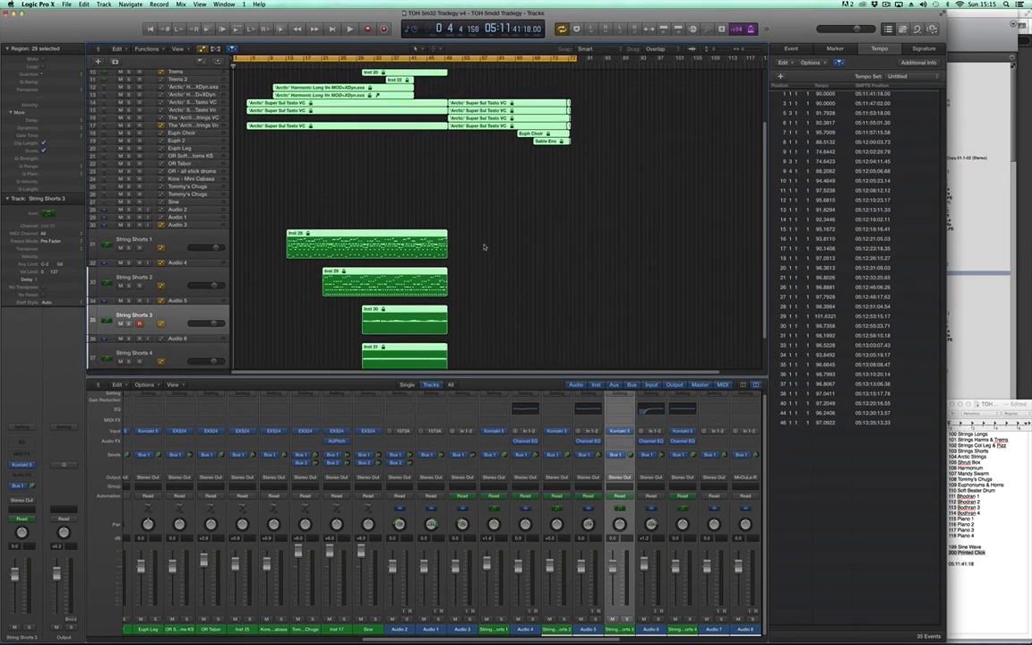
click(483, 248)
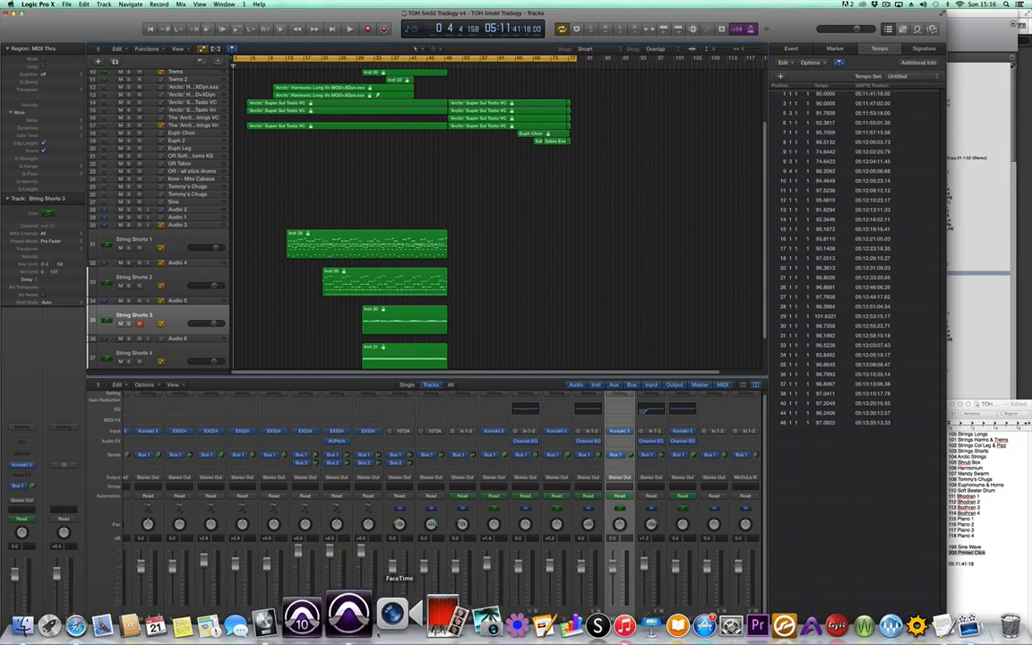
Step: Switch to Pro Tools, add a 5m32 marker near the start of the TOH 5m32 Tradegy clip, and spot it to timecode 05:11:41:18
click(361, 612)
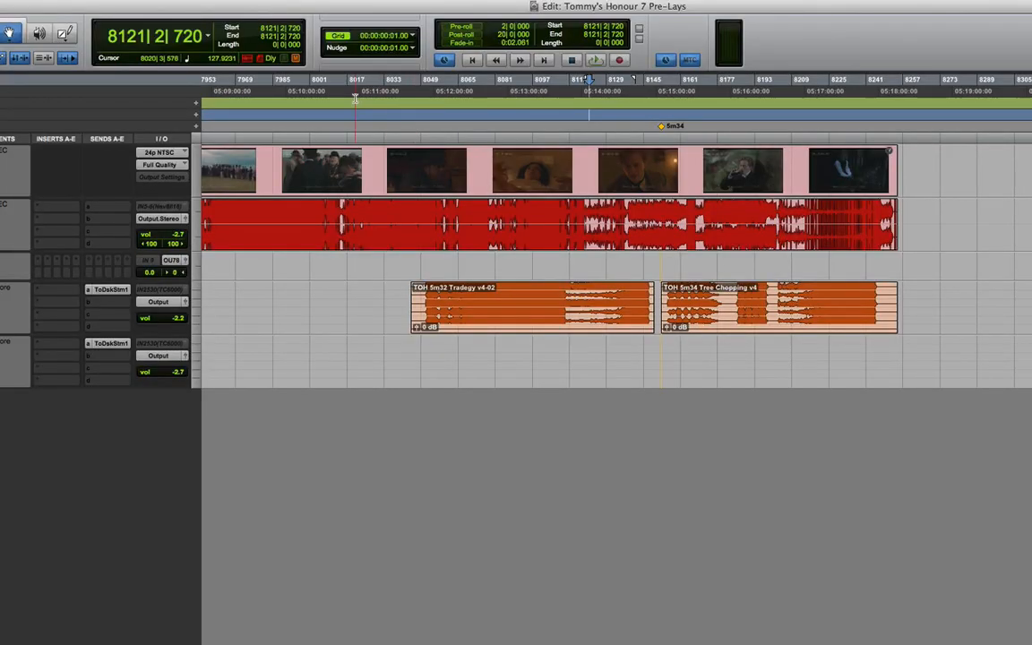
click(398, 121)
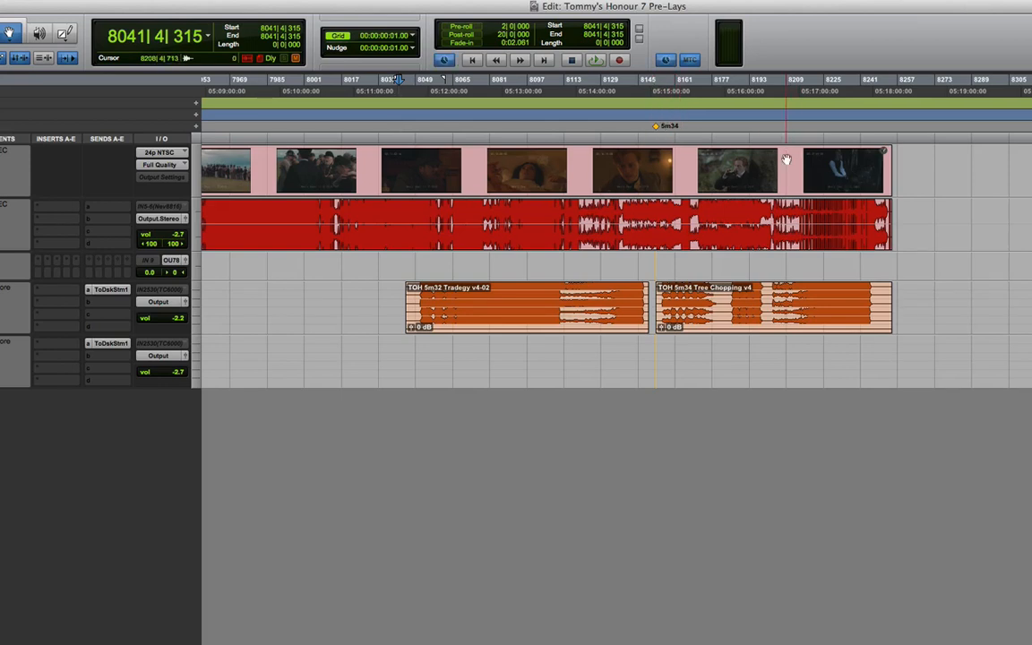
key(KP_Enter)
text(5m32)
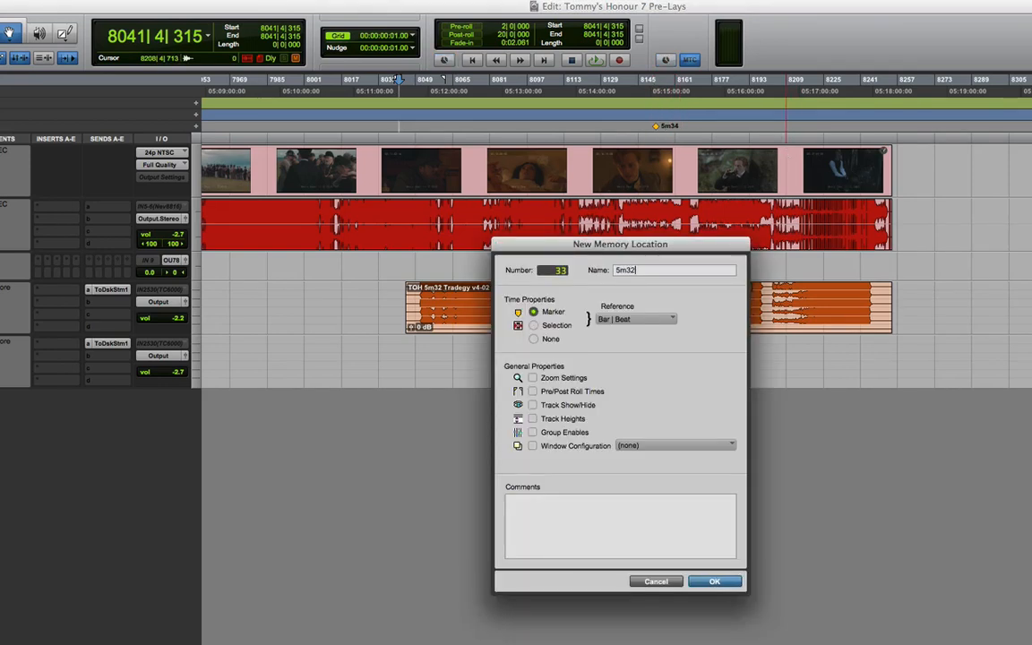
key(Return)
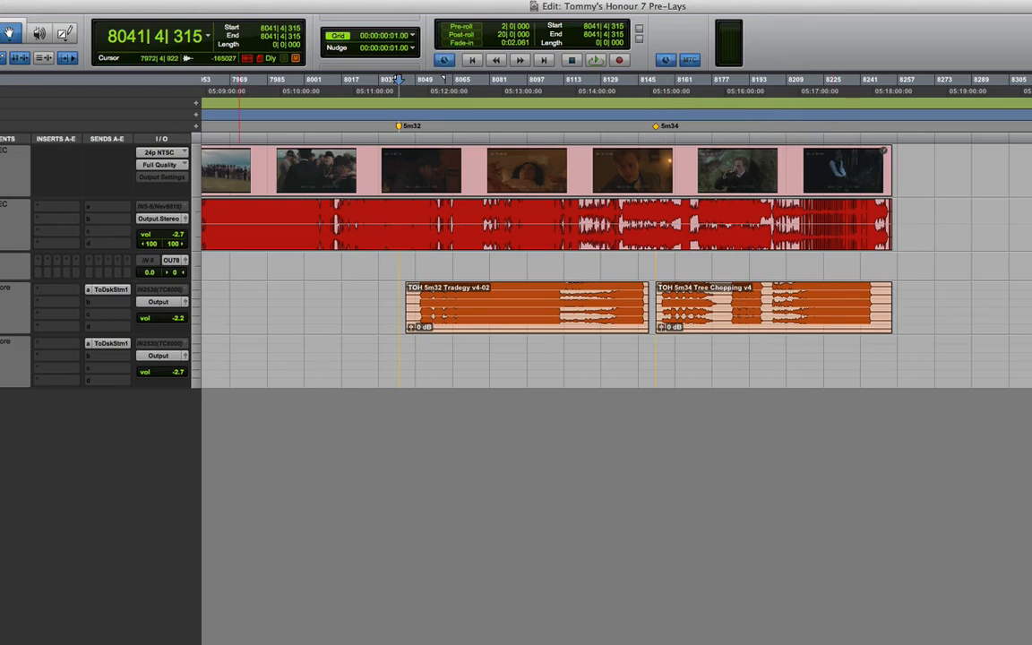
click(399, 126)
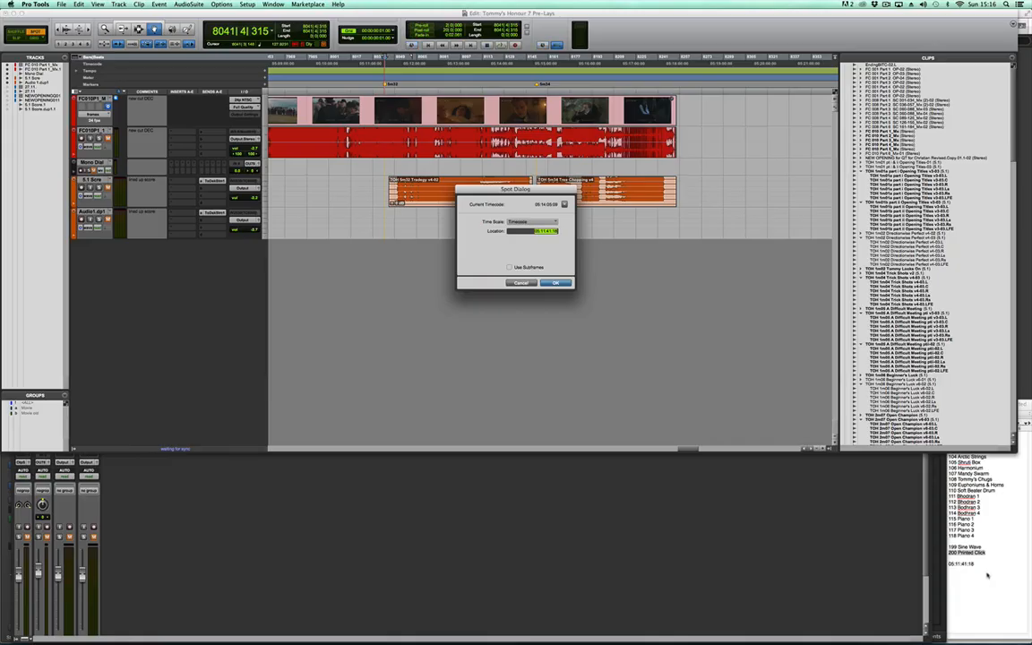
click(604, 234)
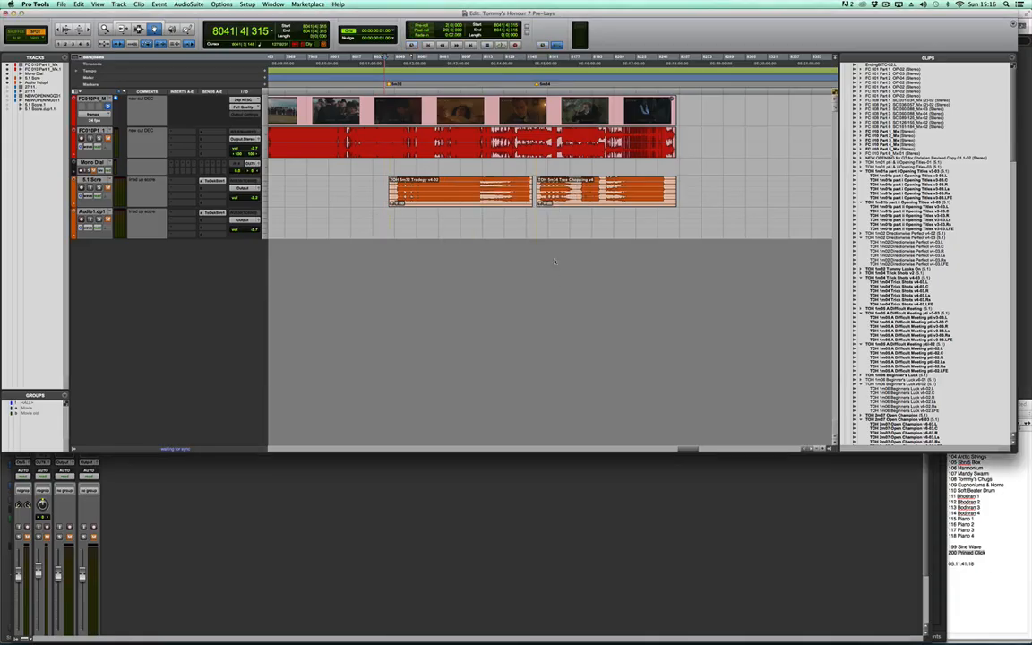
Step: Switch to Logic Pro X and shift the first tempo event's SMPTE position to 11:11:41:18.00
mouse_move(405, 641)
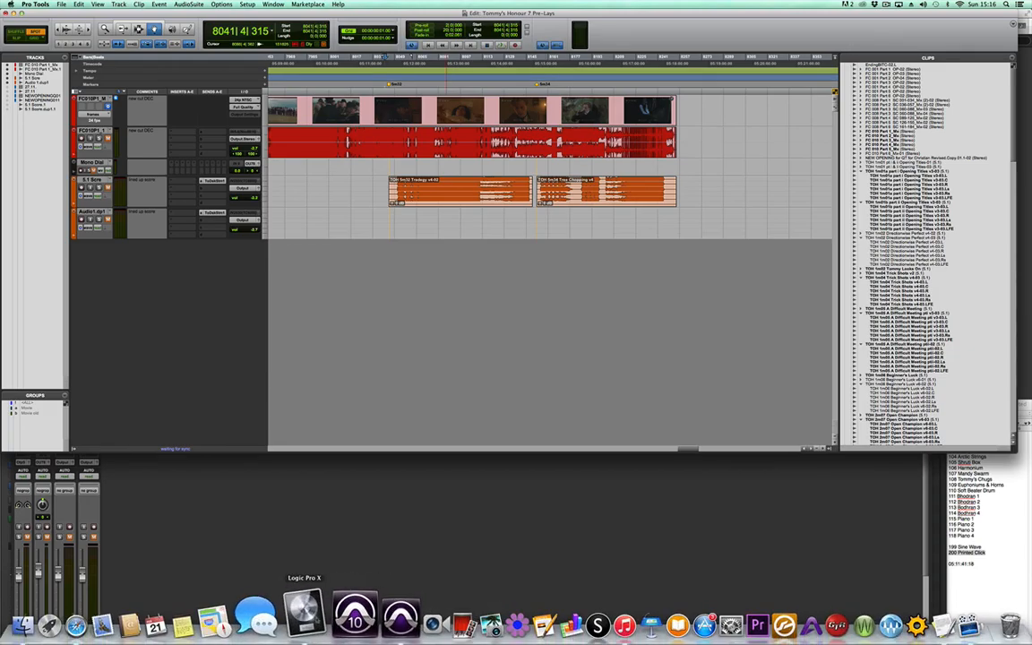
click(299, 616)
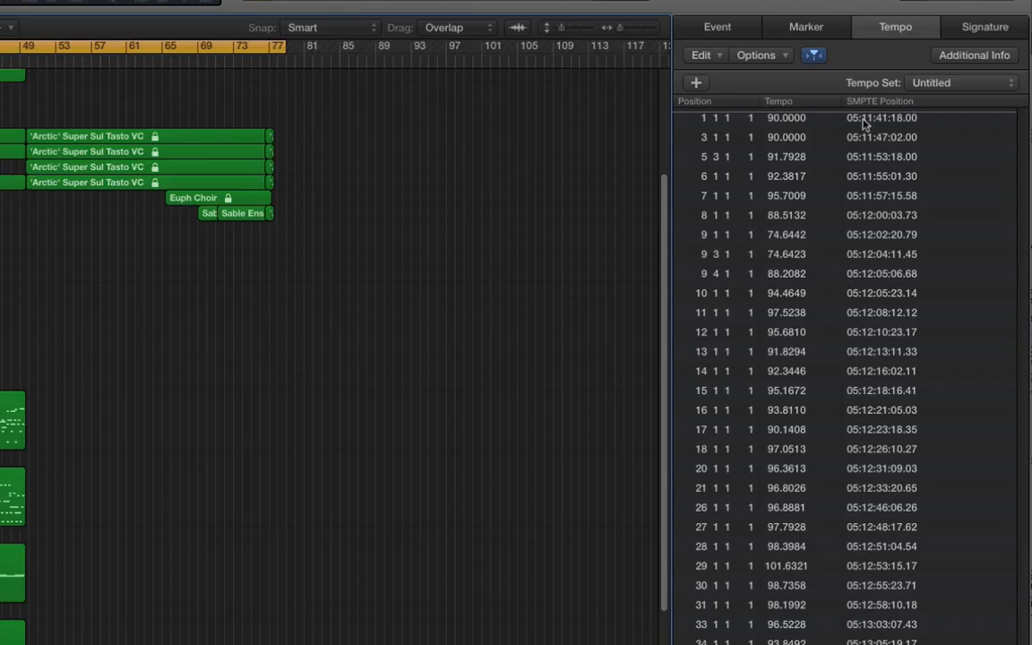
drag(855, 119, 856, 113)
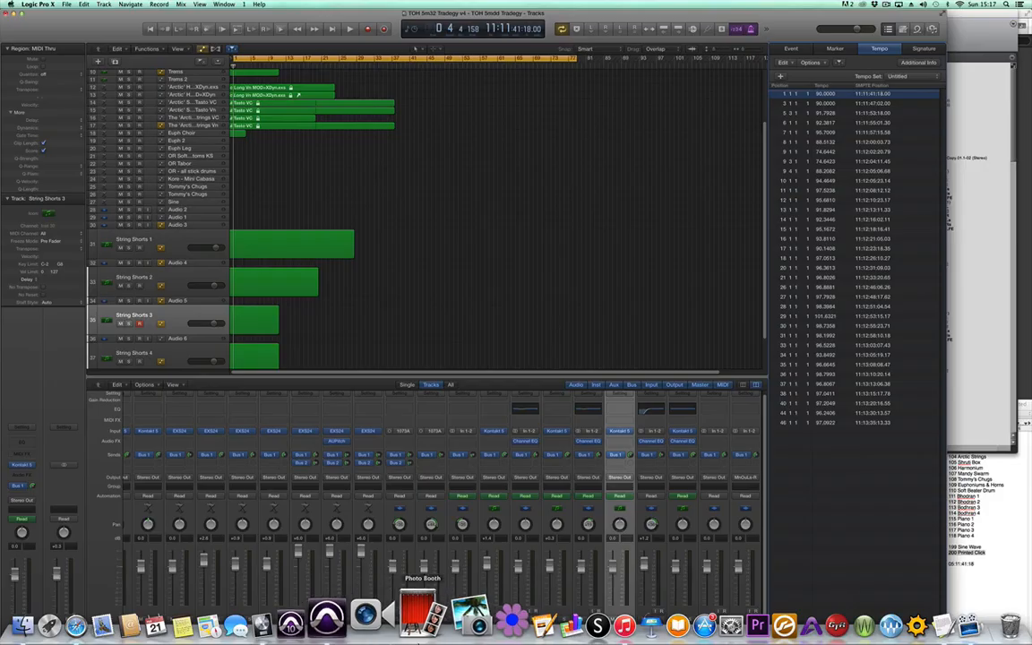
Step: Switch to Pro Tools and display the main counter in timecode
click(328, 616)
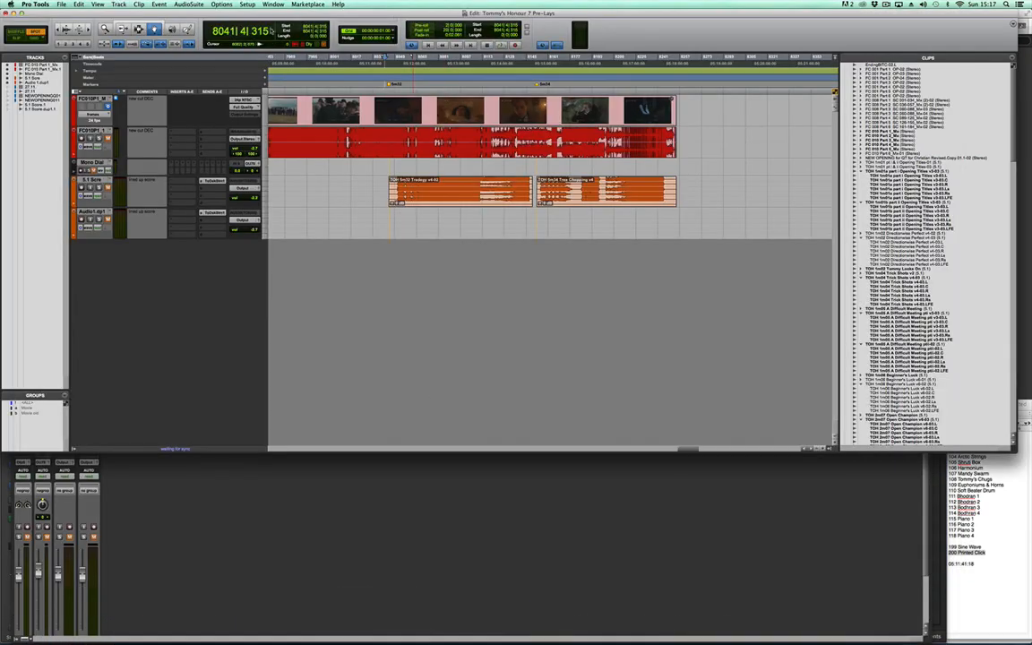
click(271, 31)
click(288, 45)
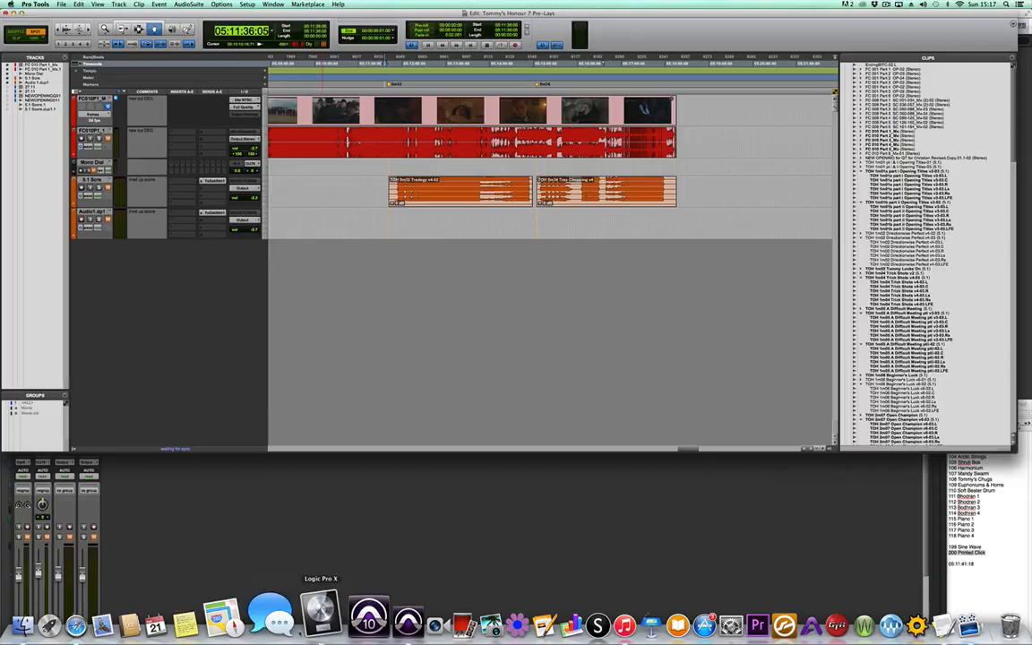
Step: Switch to Logic Pro X and set the first tempo event's SMPTE position to 05:11:36:05
click(321, 616)
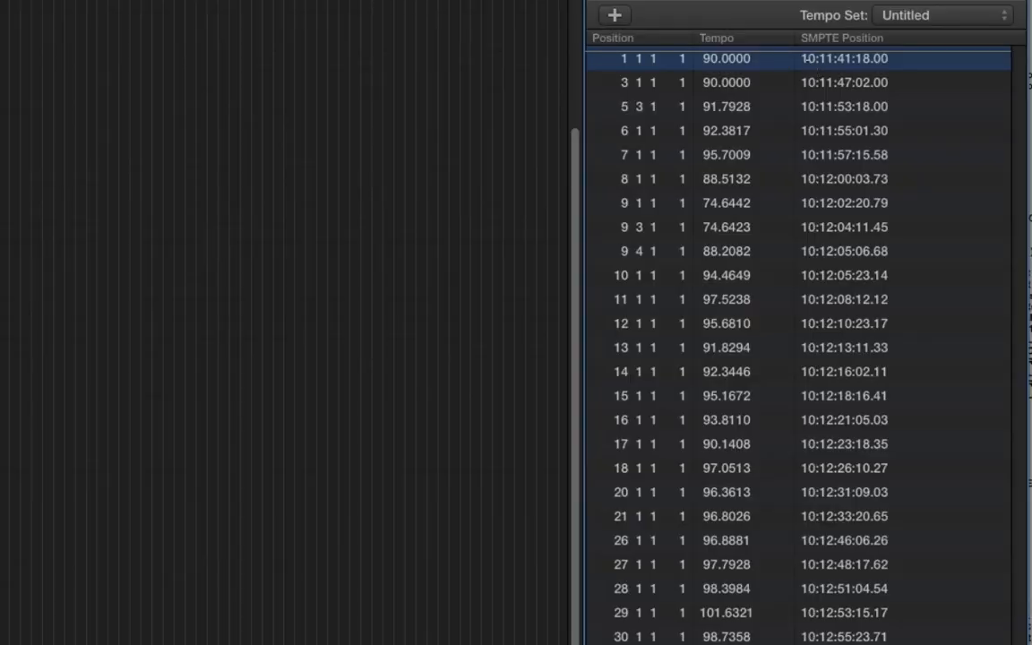
double_click(805, 58)
text(05:11:36:05.00)
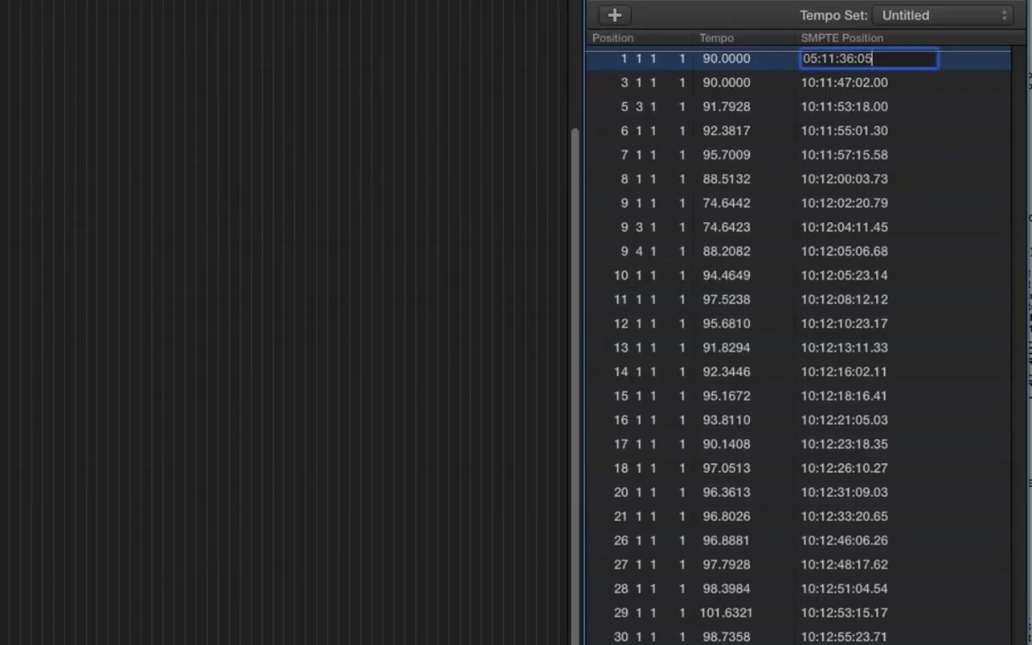
key(Return)
Step: Shift the first tempo event's SMPTE position to 03:00:00:00.00 and open that position for editing
mouse_move(813, 61)
mouse_down()
mouse_move(813, 45)
mouse_move(811, 58)
mouse_up()
double_click(808, 59)
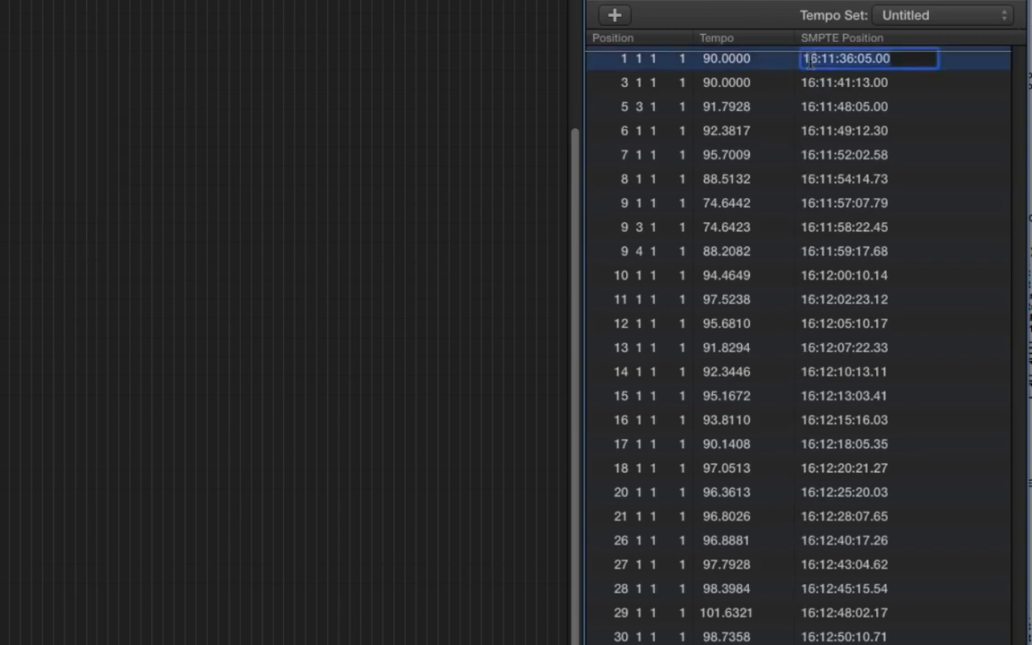
key(Return)
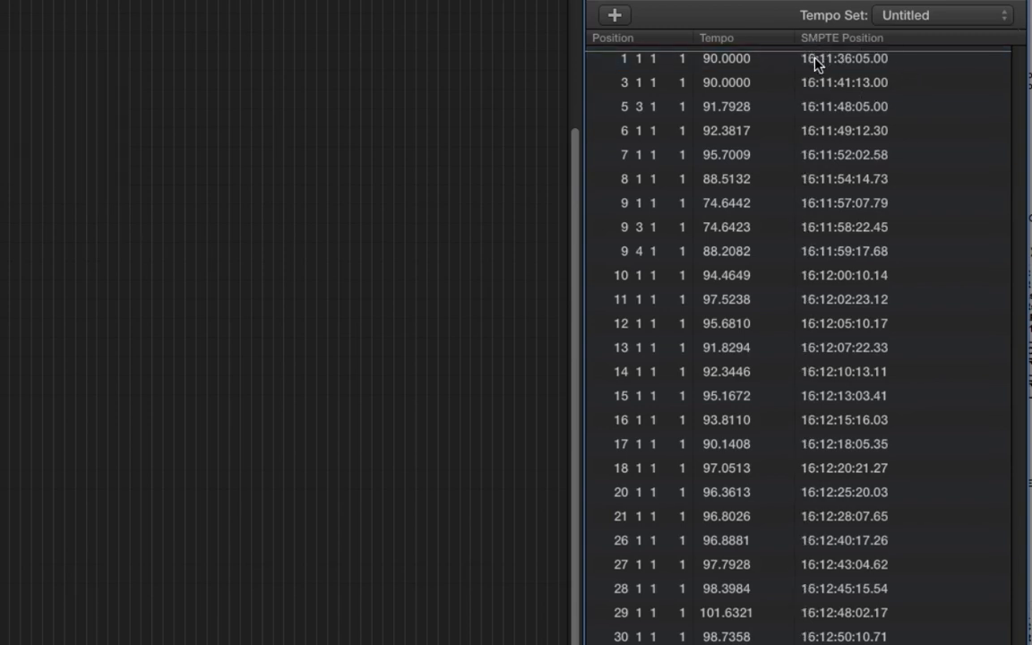
mouse_move(815, 63)
mouse_down()
mouse_move(815, 109)
mouse_move(831, 63)
mouse_up()
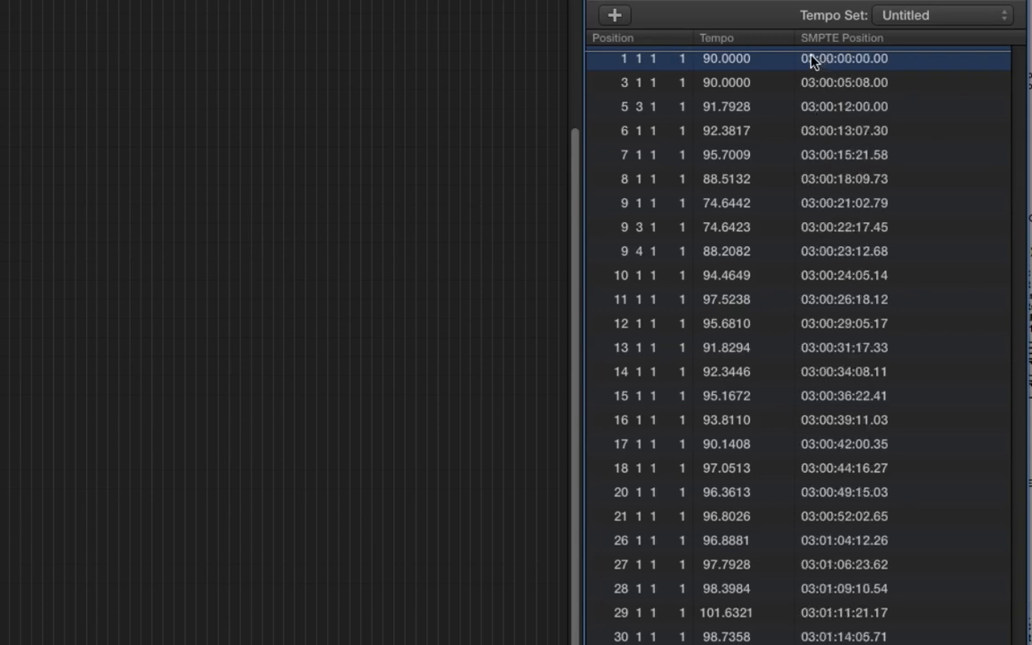
double_click(810, 59)
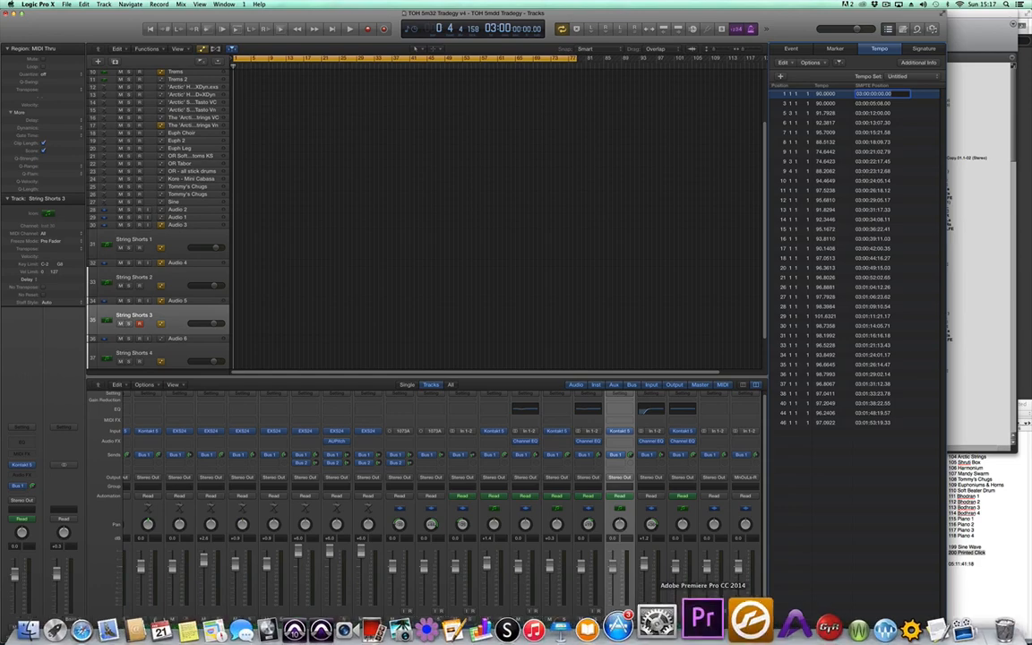
Step: Switch to Pro Tools and compare its main counter timecode with the start timecode noted in TextEdit
click(315, 624)
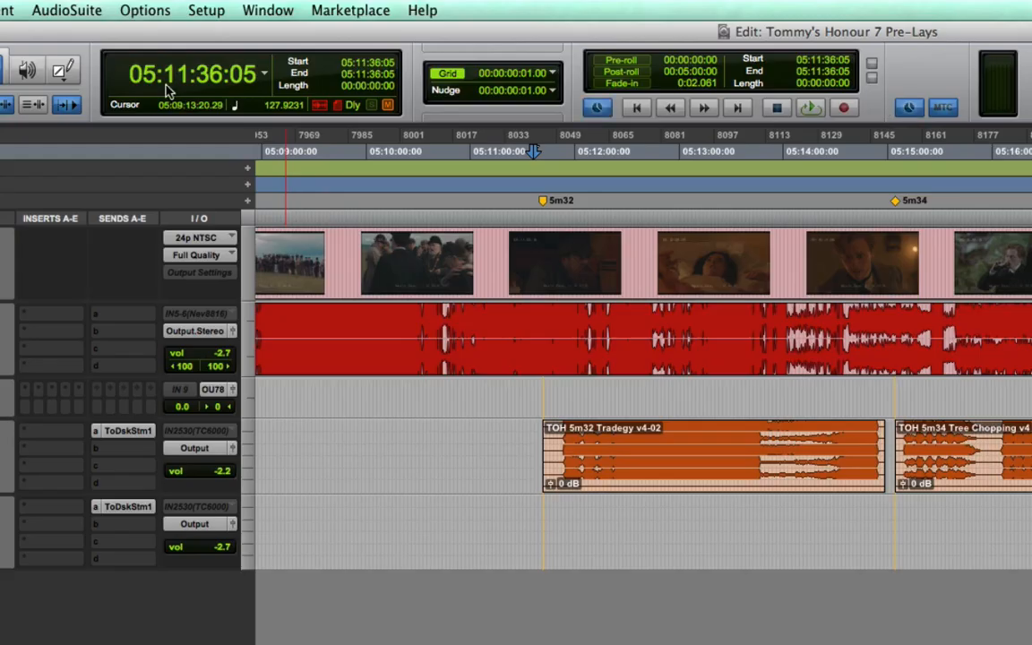
click(166, 88)
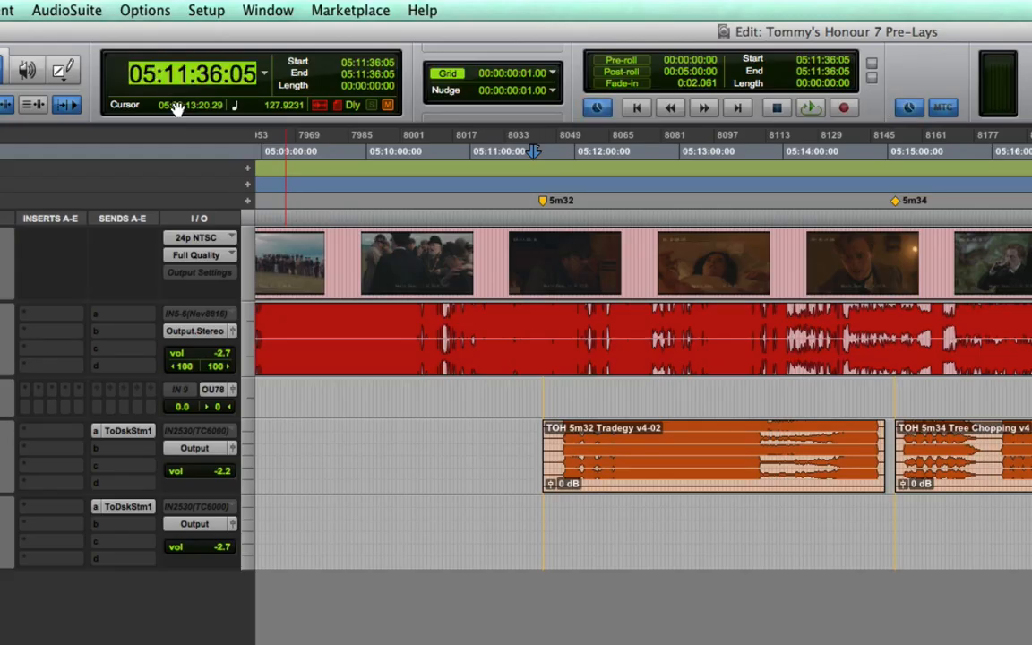
key(Escape)
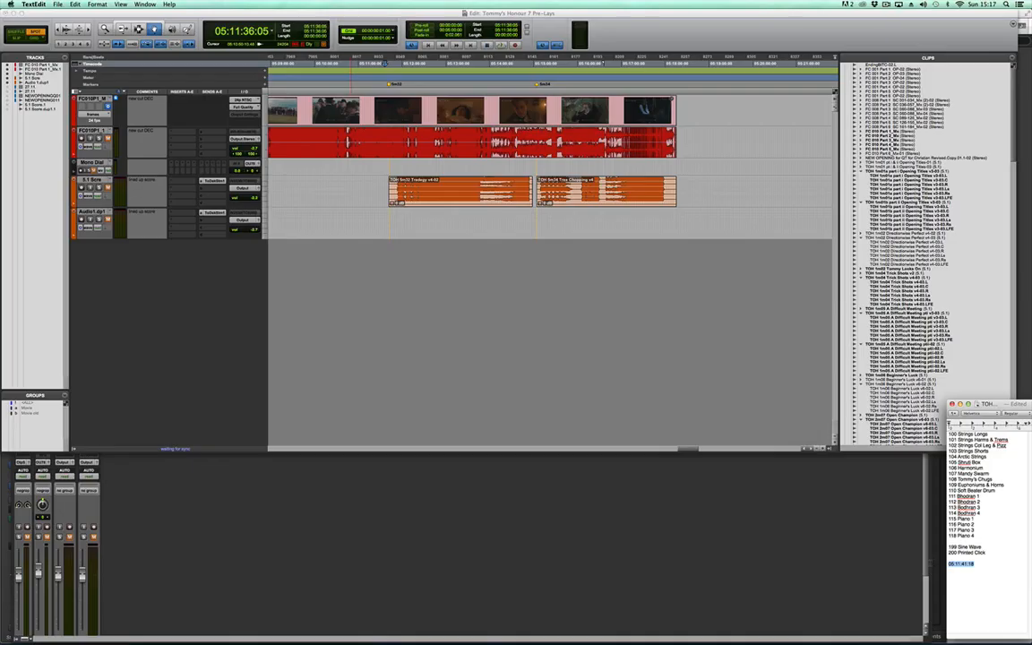
scroll(327, 120, right, 1)
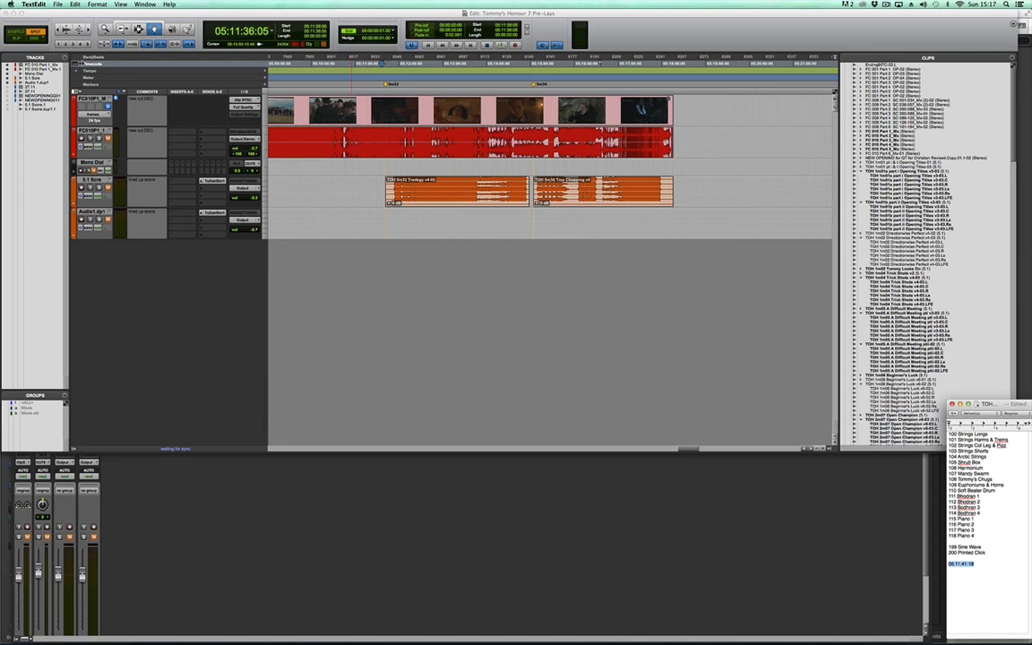
Step: Change to Slip mode and move the playhead to the 5m32 marker, examining the marker against the start of the cue's clip
key(super+Tab)
key(t)
key(t)
key(t)
key(t)
key(t)
key(t)
key(t)
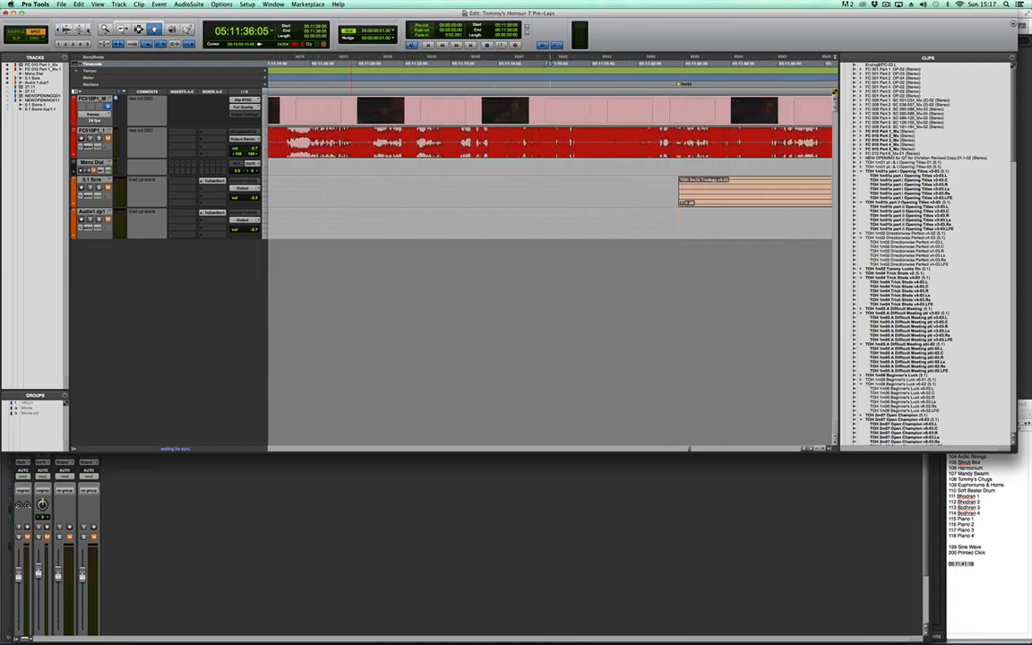
scroll(449, 208, right, 10)
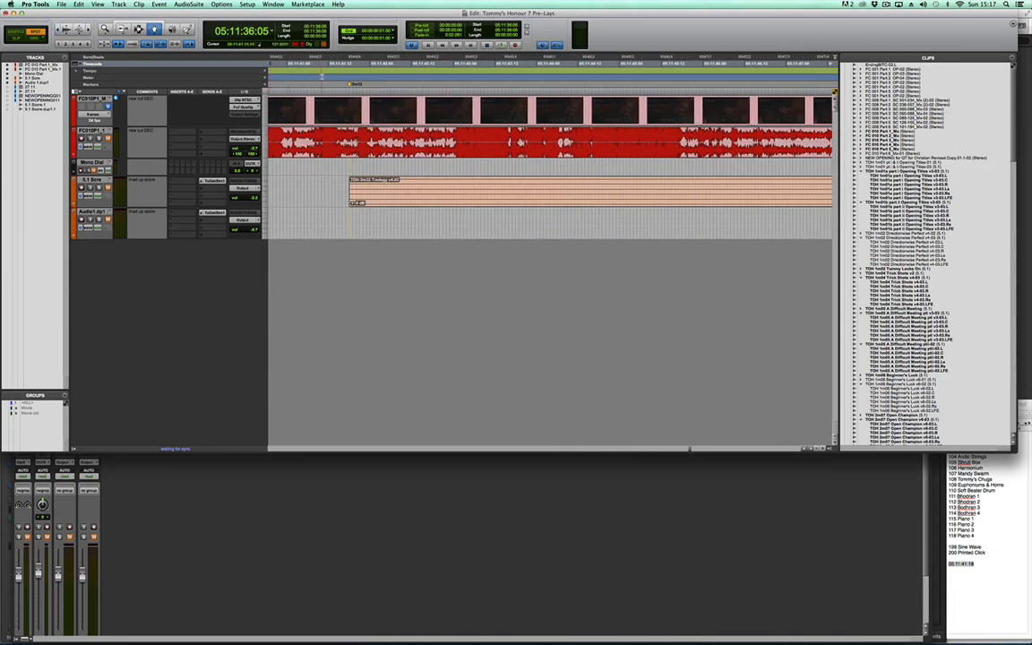
click(349, 83)
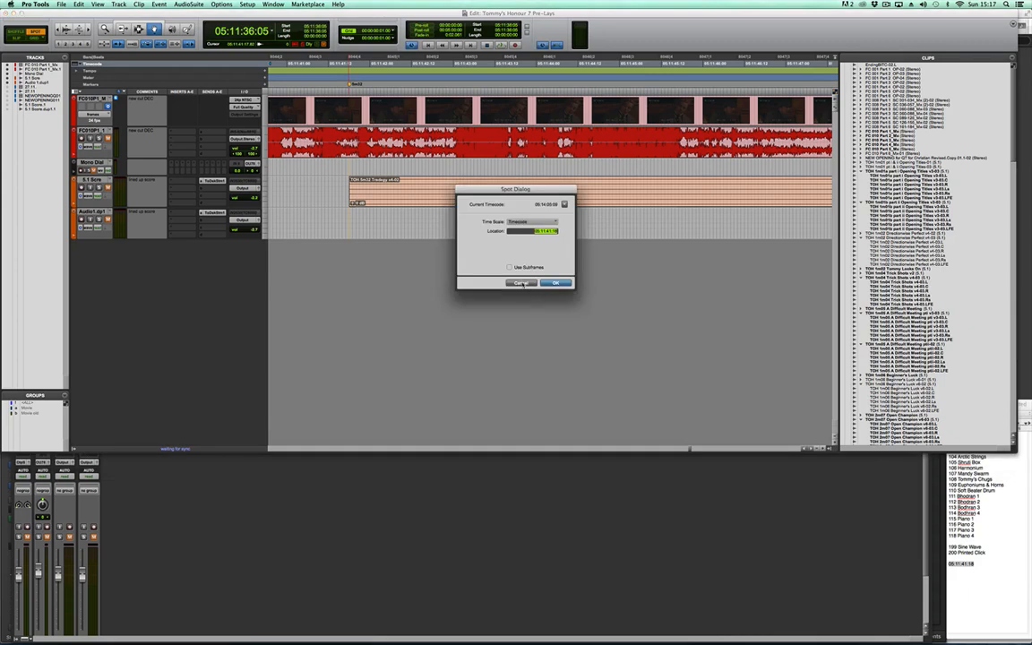
key(Return)
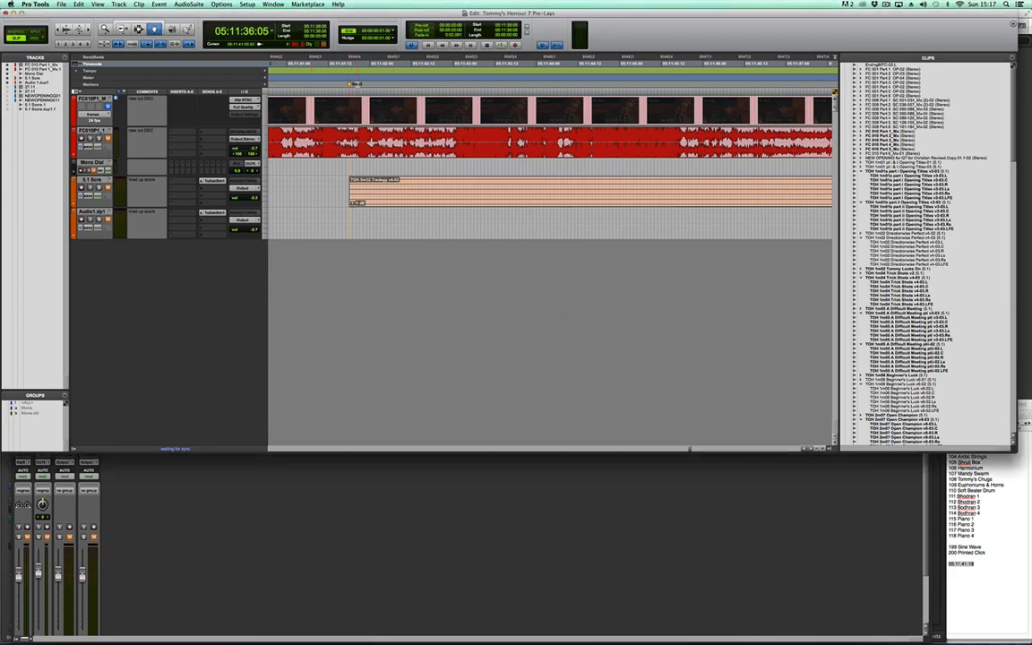
click(350, 85)
click(88, 30)
click(89, 30)
click(88, 30)
click(88, 29)
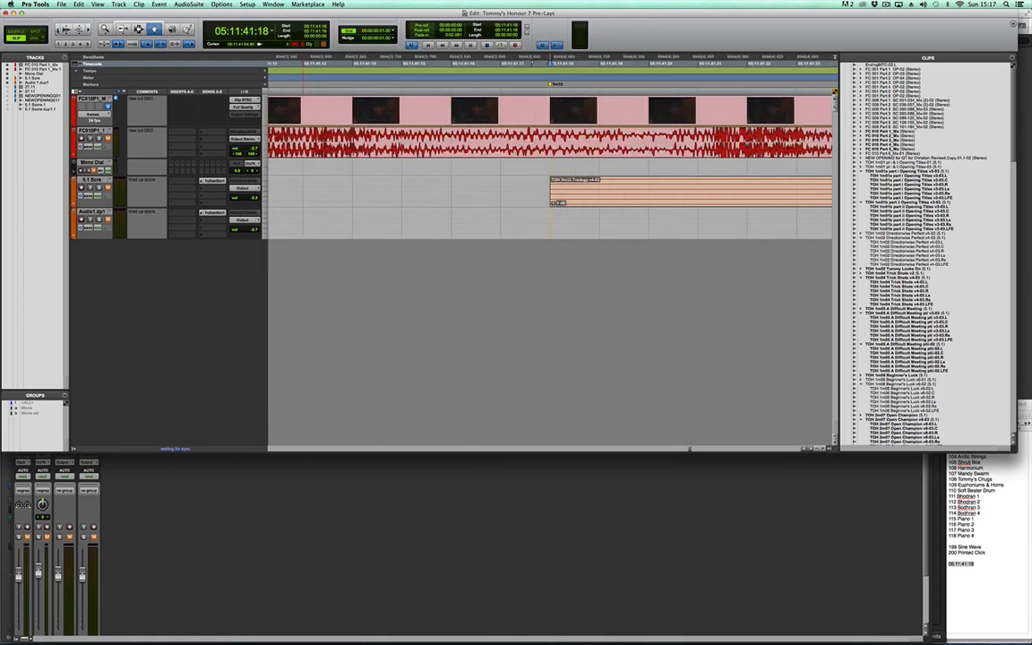
Step: Select the TOH 5m32 Tradegy v4-02 clip on the 5.1 score track
key(r)
key(r)
key(r)
key(r)
key(r)
key(r)
key(r)
key(r)
key(r)
key(r)
key(r)
key(r)
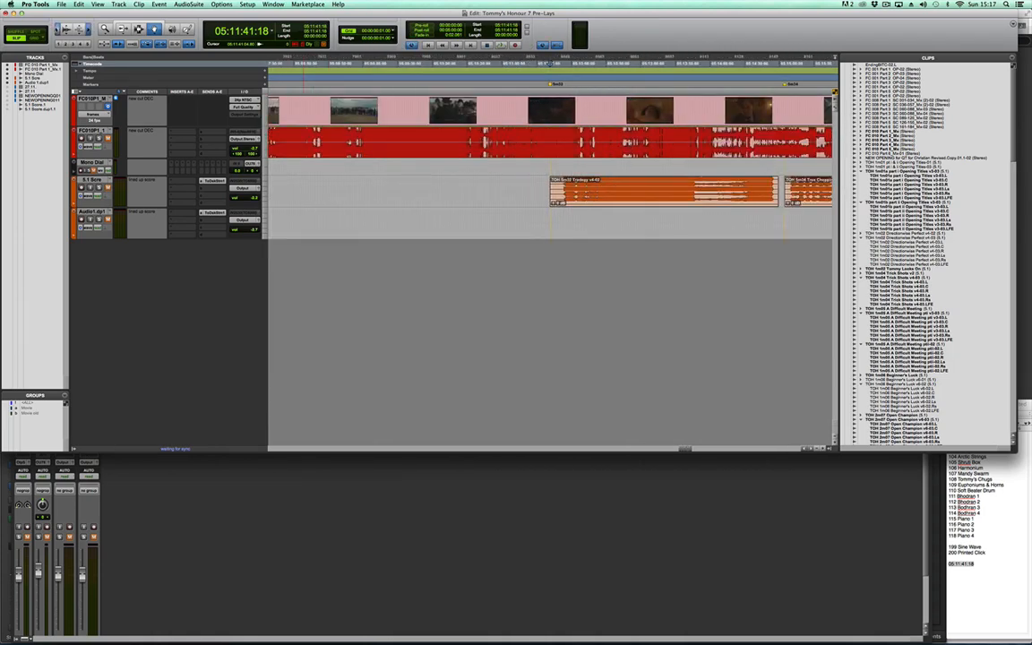
click(582, 199)
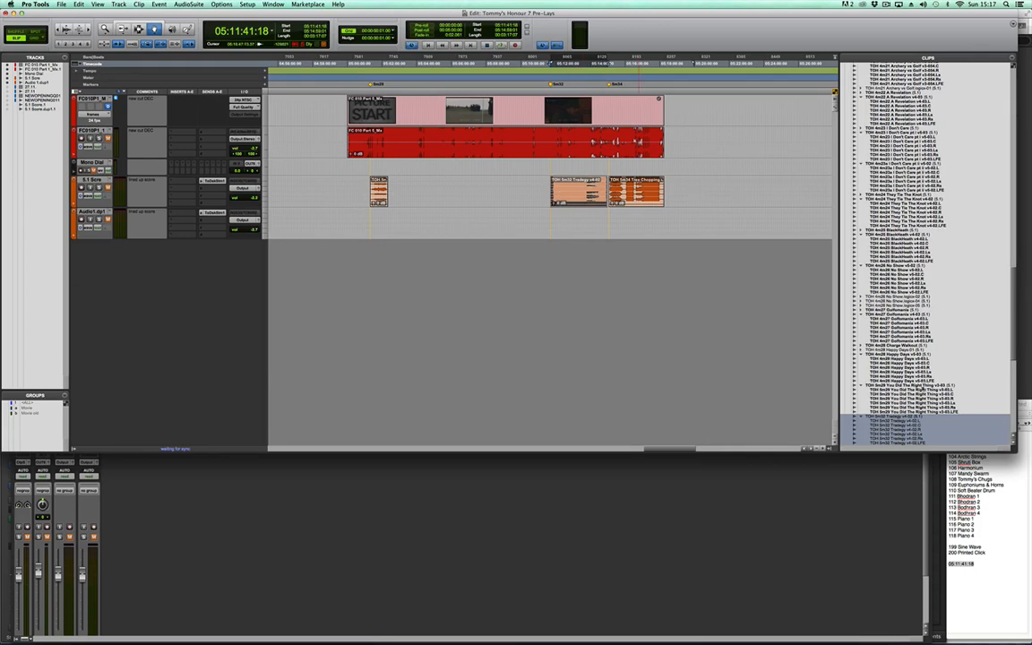
Step: Select the L, C and R channels of the TOH 5m32 Tradegy v4-02 clip and start exporting them as files
click(900, 370)
click(915, 423)
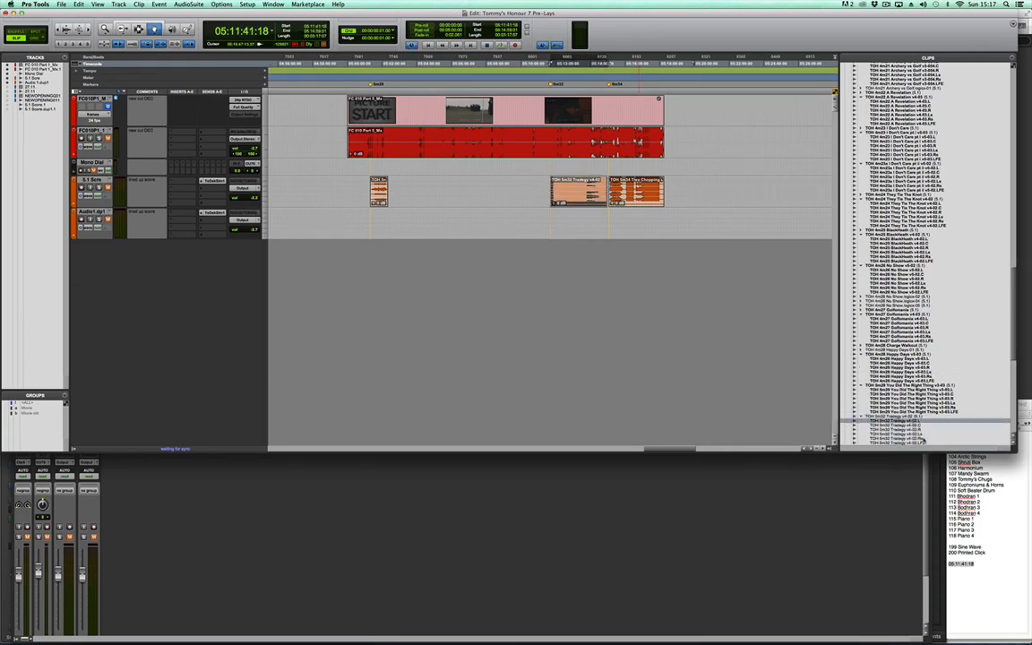
right_click(920, 427)
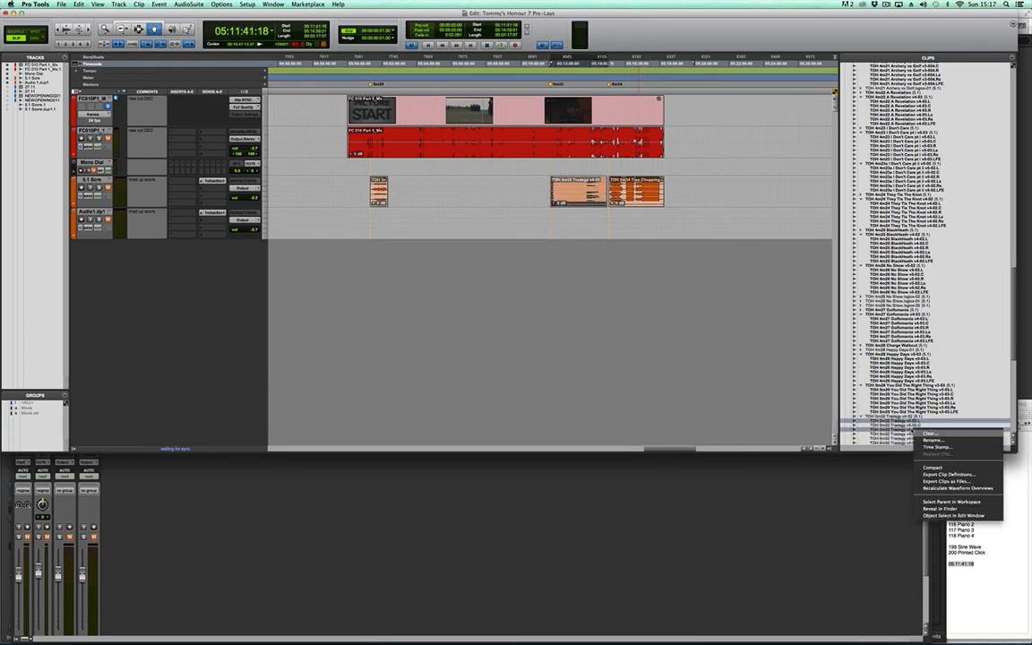
click(945, 481)
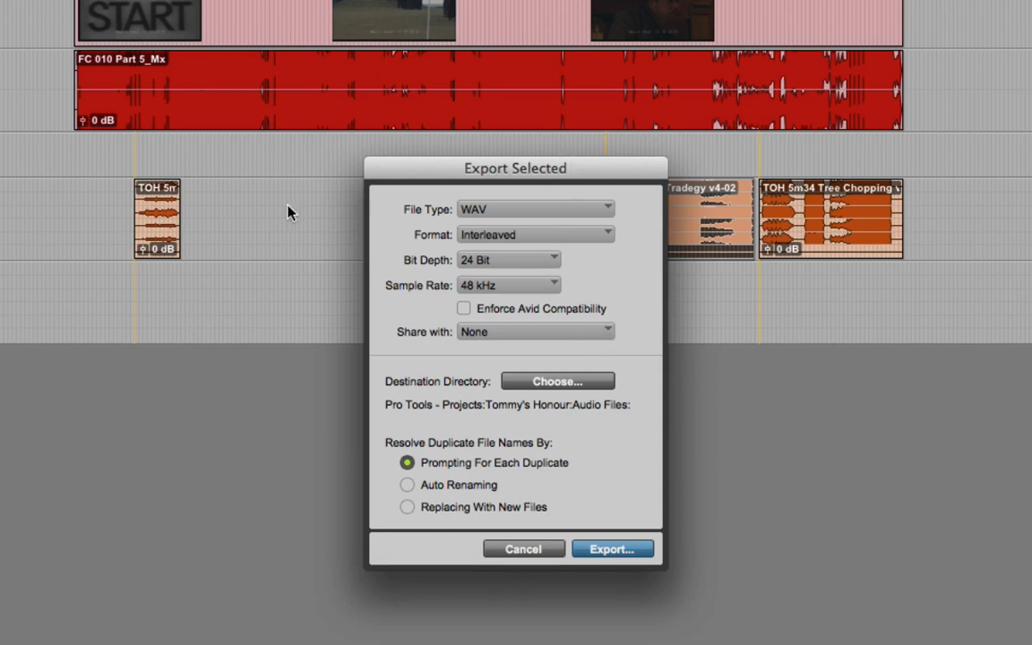
Step: Export the selected channels as an interleaved 24-bit, 48 kHz WAV into the TOH 5m32 ORC folder
click(501, 212)
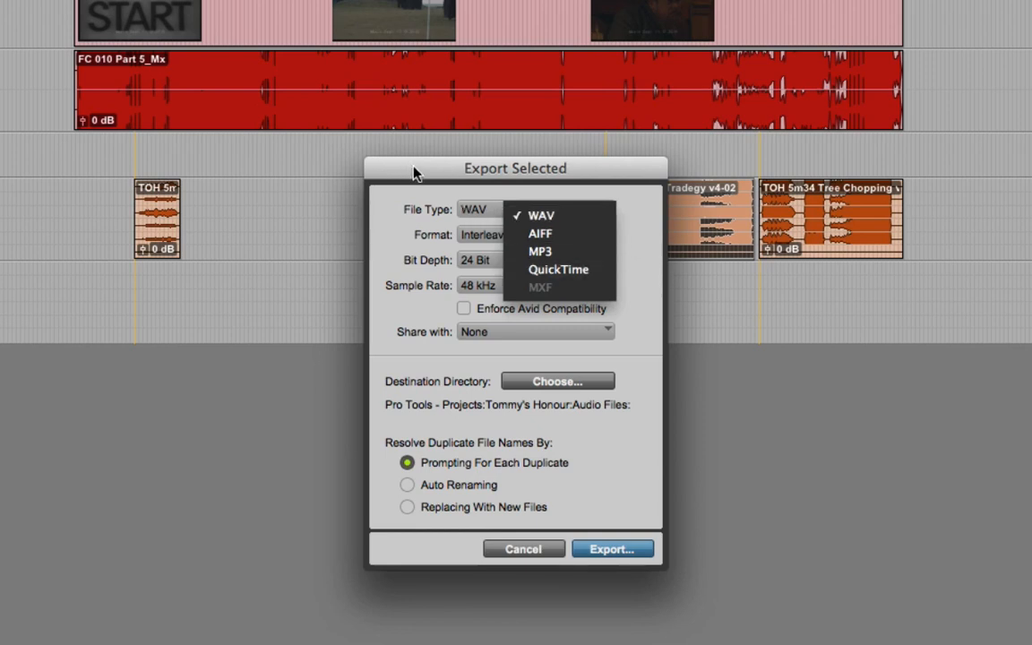
click(529, 208)
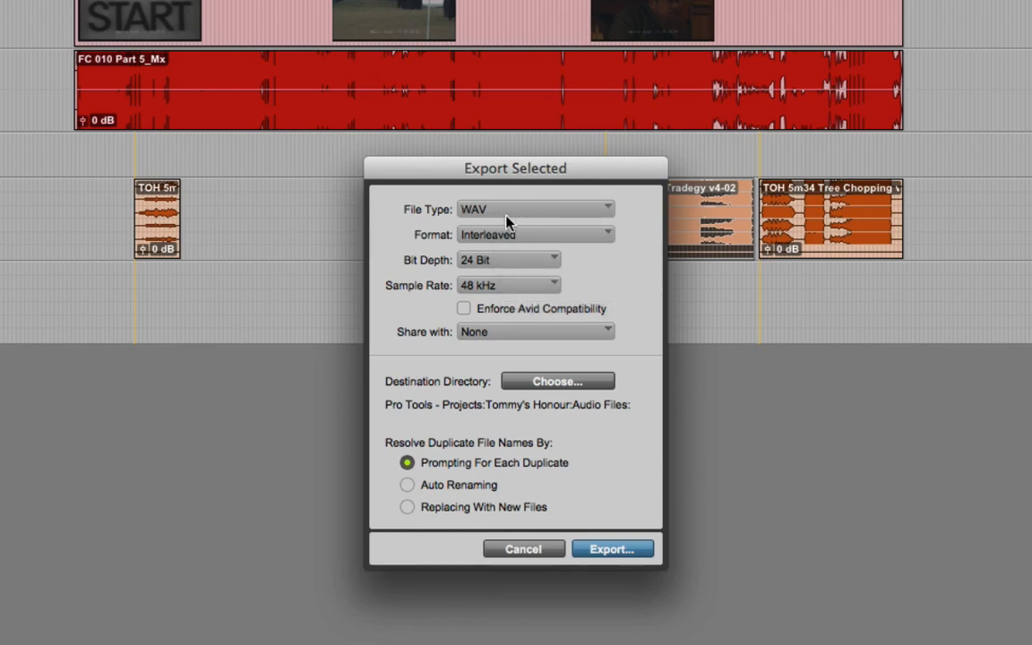
click(542, 382)
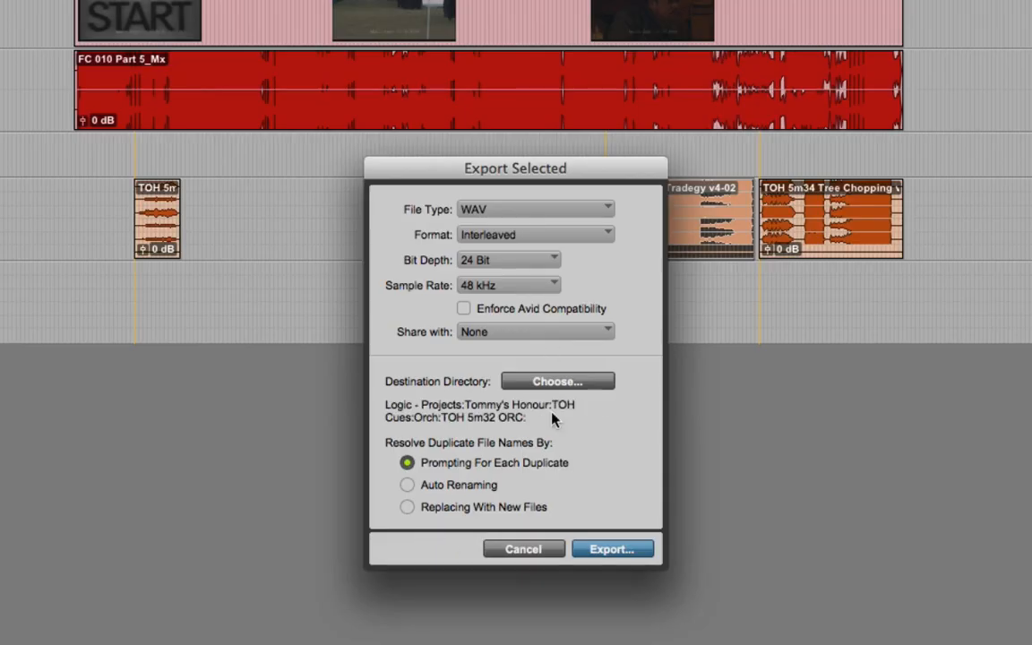
click(627, 551)
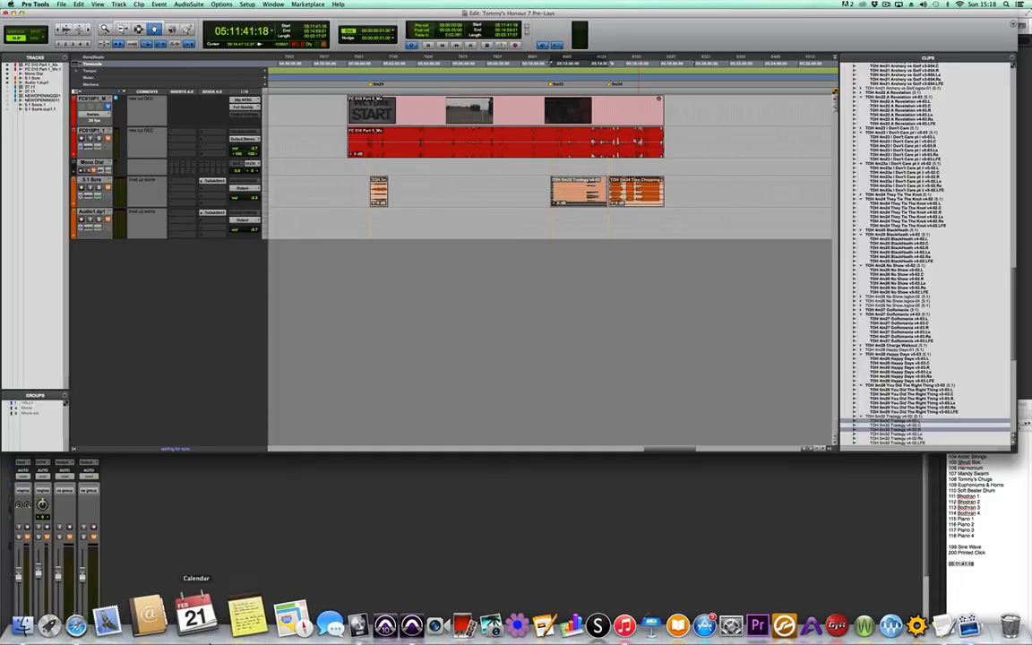
Step: Switch to Finder and examine the contents of the TOH 5m32 ORC folder and its TOH 5m32 Tradegy v4 subfolder
click(63, 625)
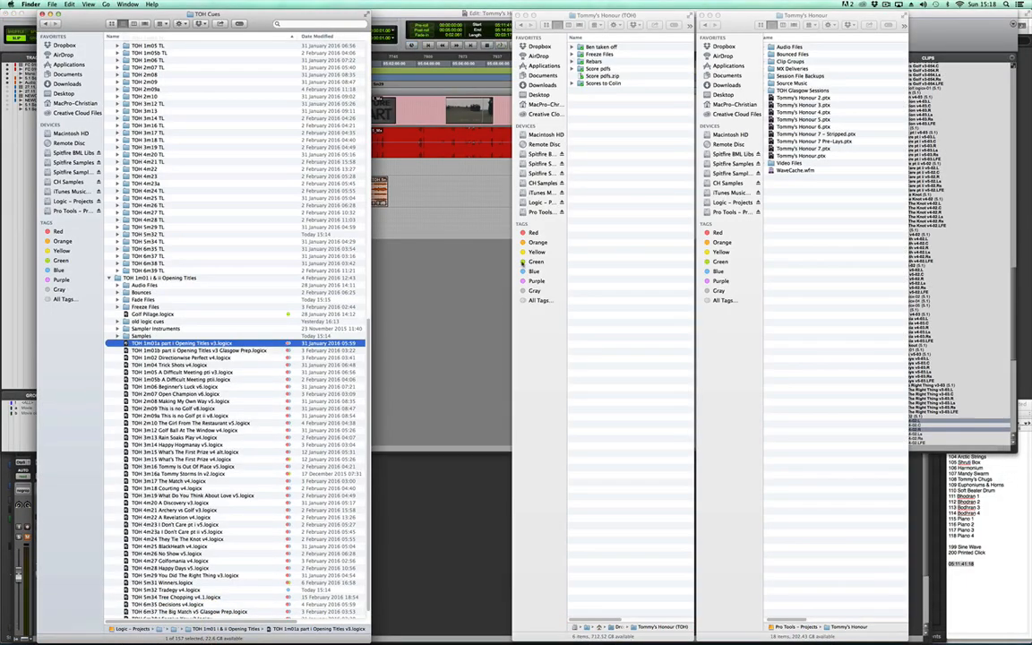
scroll(162, 370, up, 15)
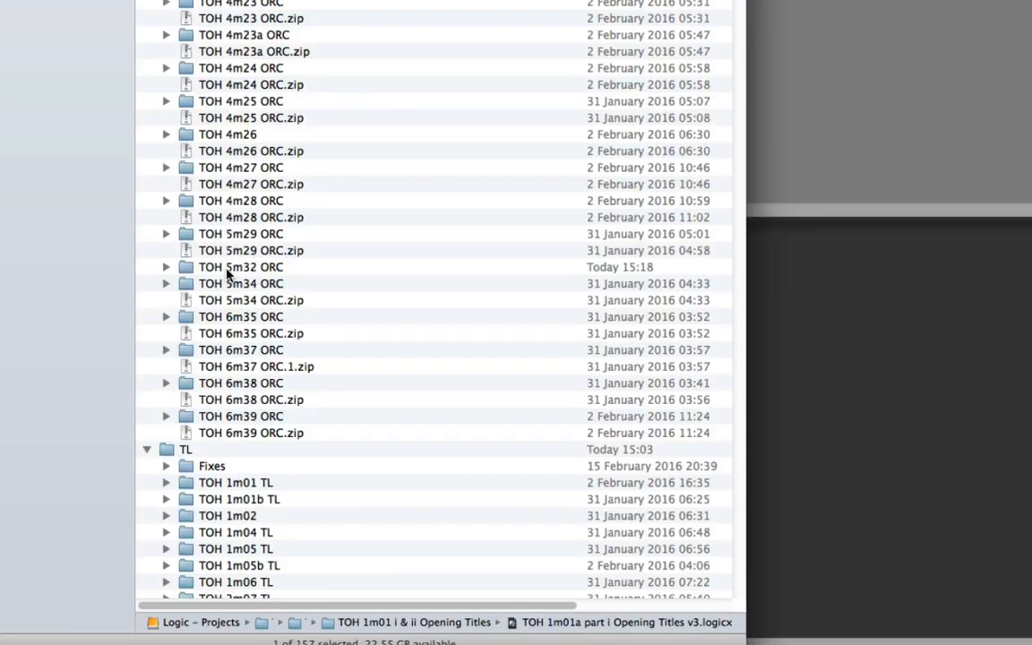
click(167, 270)
click(167, 269)
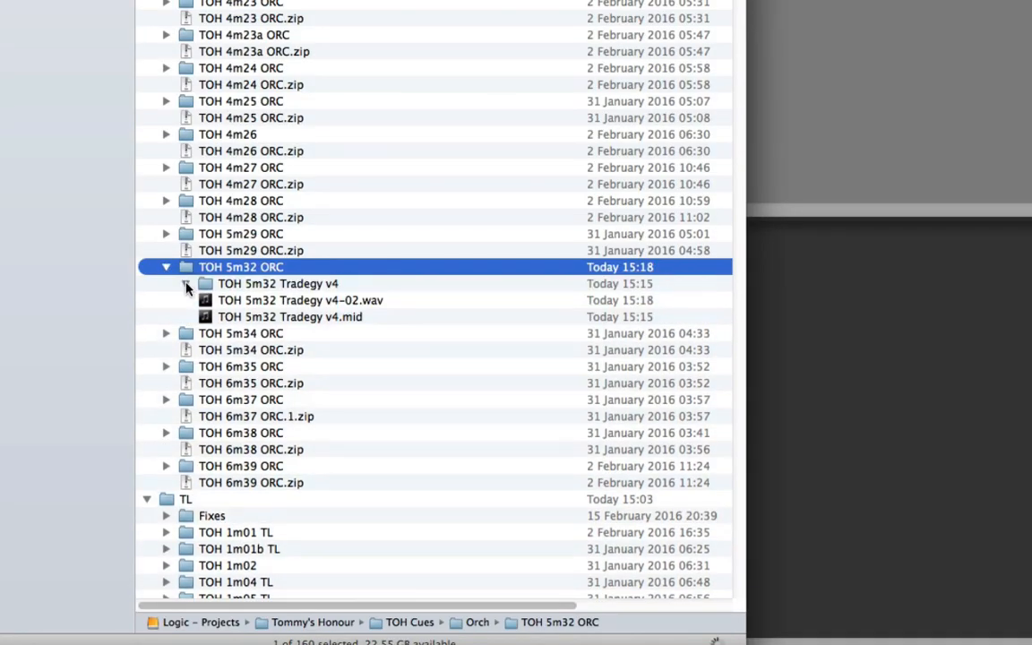
click(185, 284)
click(185, 284)
click(185, 284)
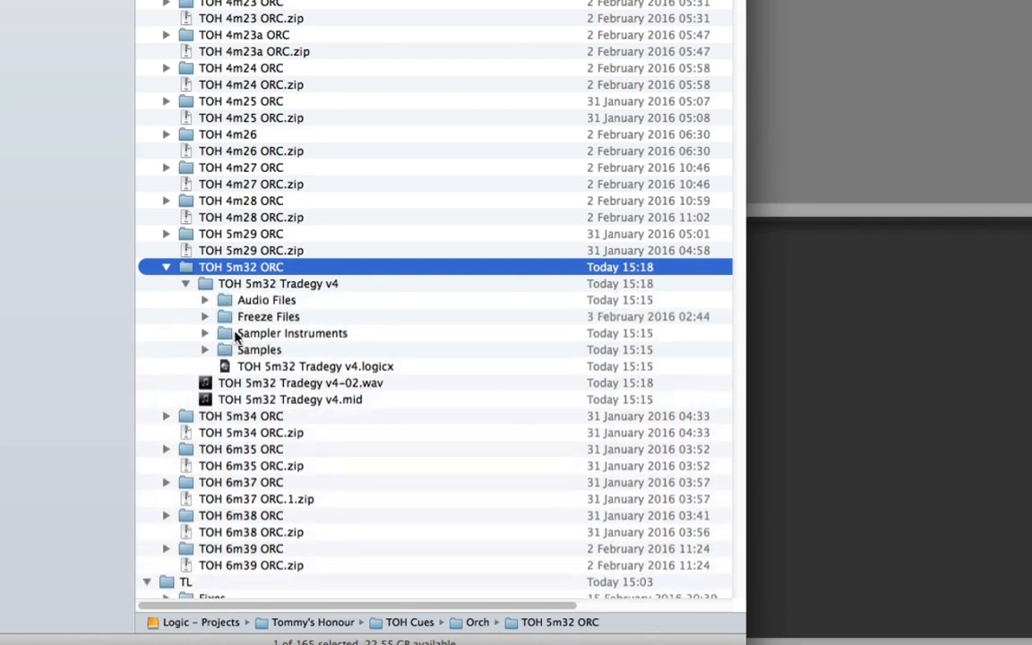
Step: Collapse the TOH 5m32 ORC folder and compress it into a zip archive
click(166, 268)
right_click(235, 265)
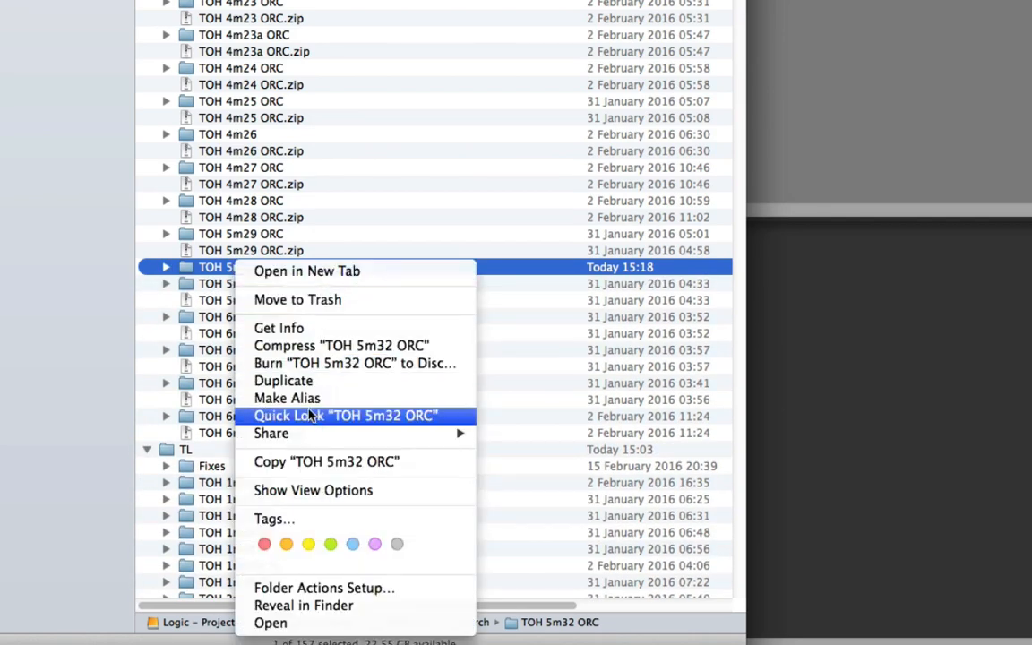
click(319, 345)
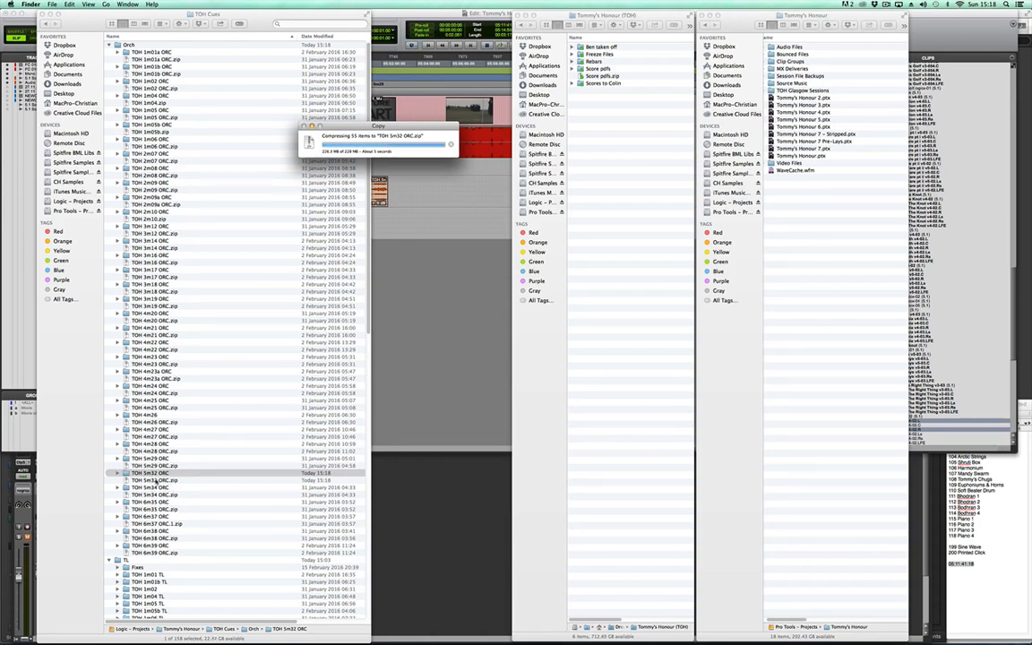
Step: Move TOH 5m32 ORC.zip into the shared Tommy's Honour (TOH) folder
click(156, 481)
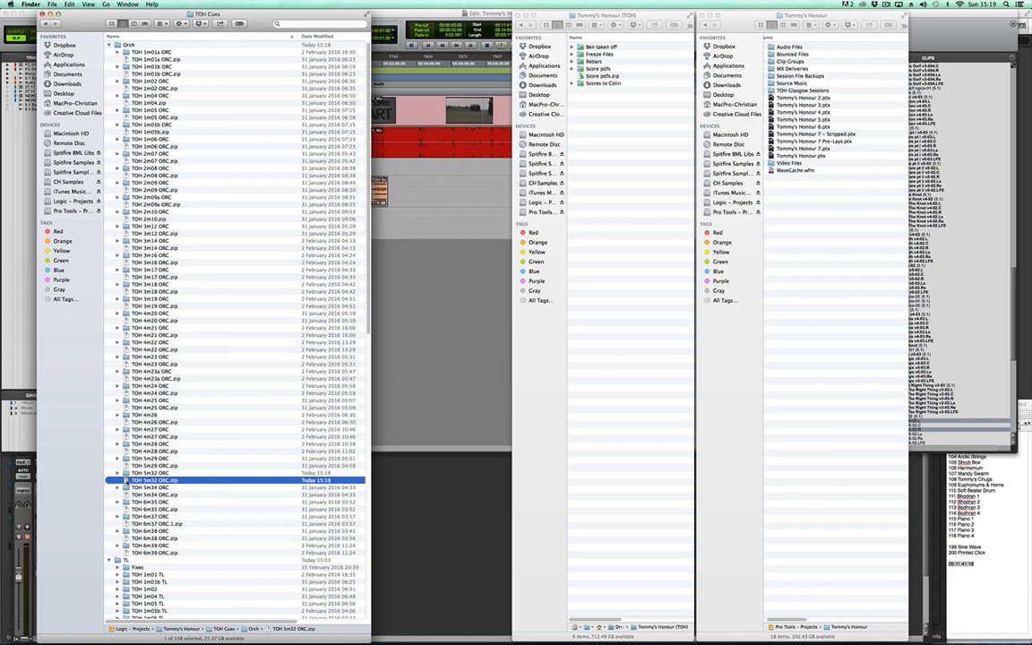
drag(523, 314, 652, 255)
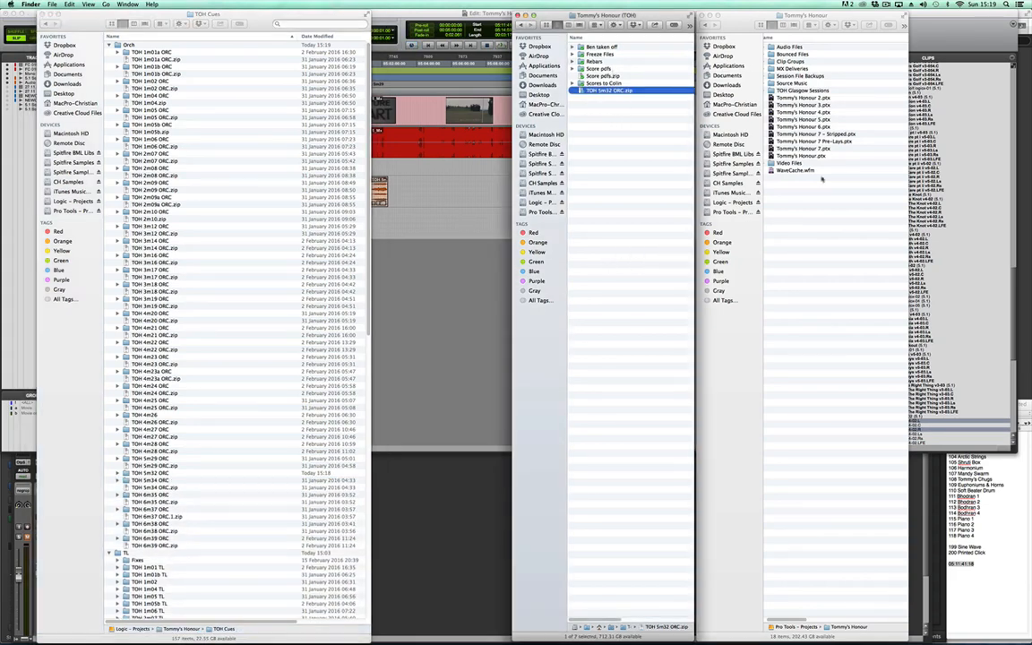
click(815, 317)
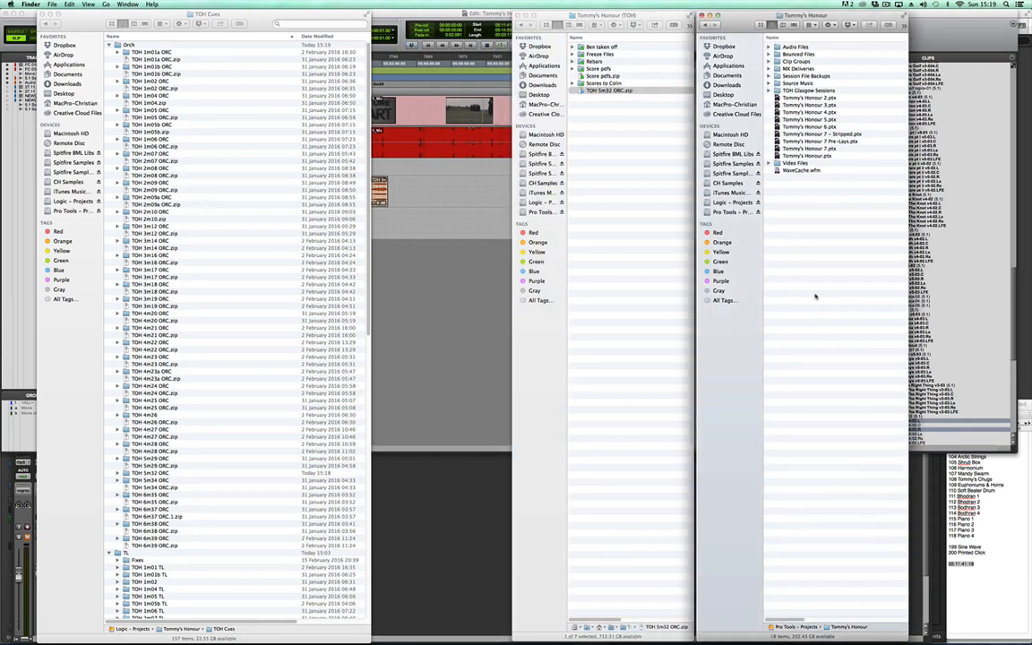
Step: Import all stems in TOH 5m32 TL, from 100 Strings Longs to 200 Printed Click, into the Pro Tools session as new tracks
click(459, 362)
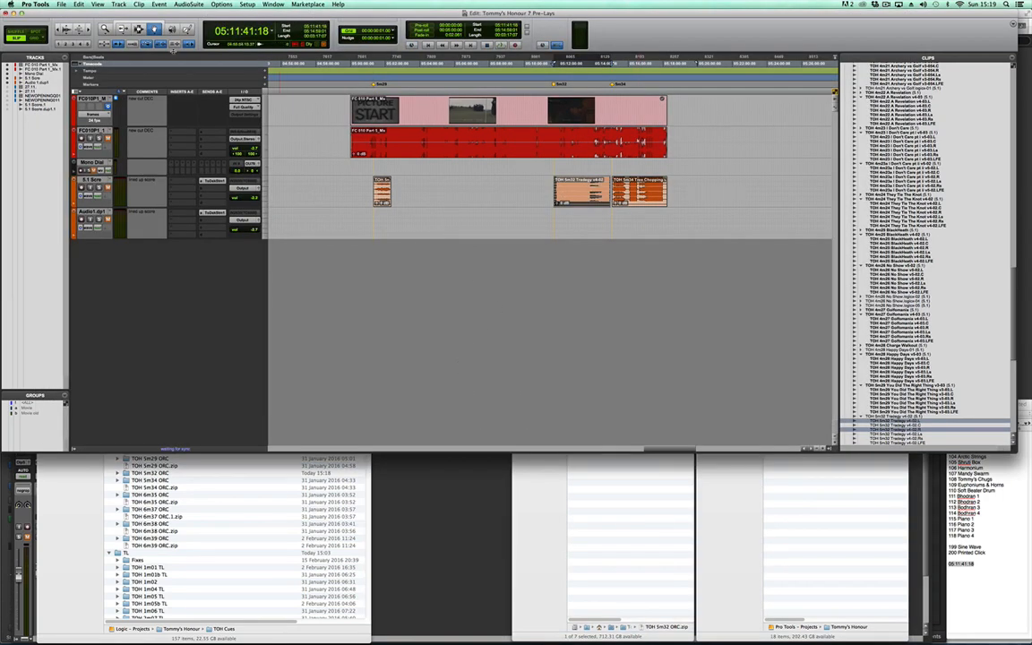
click(88, 30)
click(88, 29)
click(88, 30)
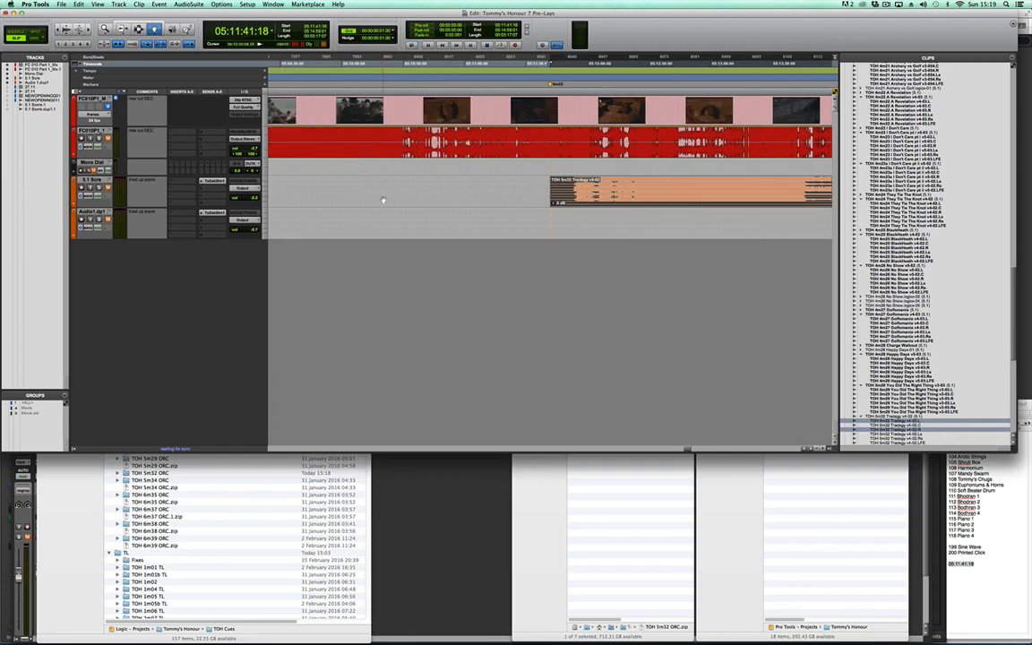
scroll(382, 200, right, 5)
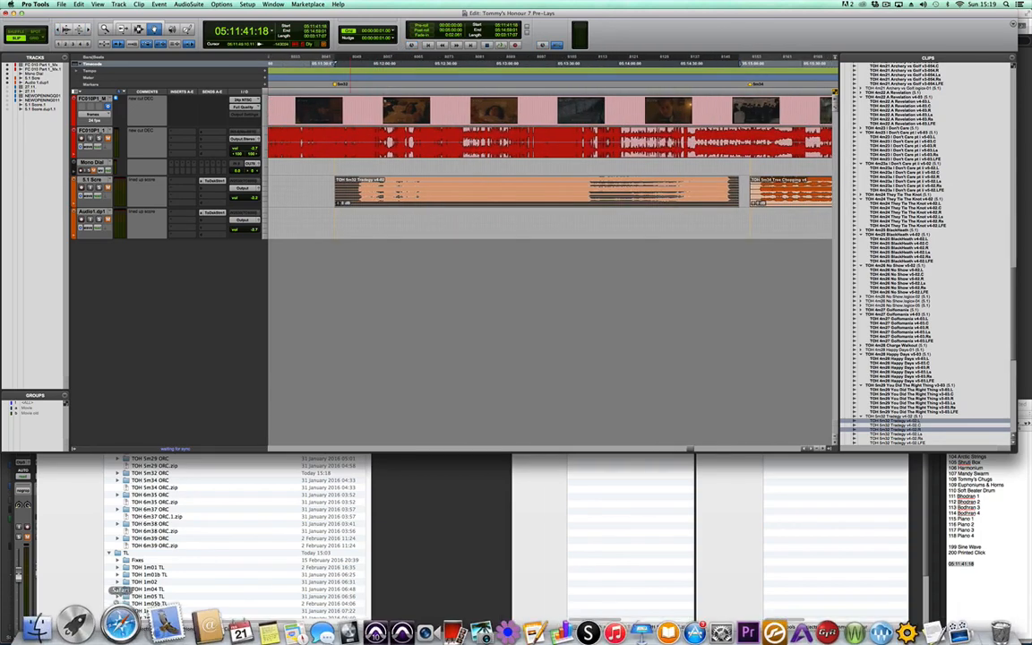
click(184, 523)
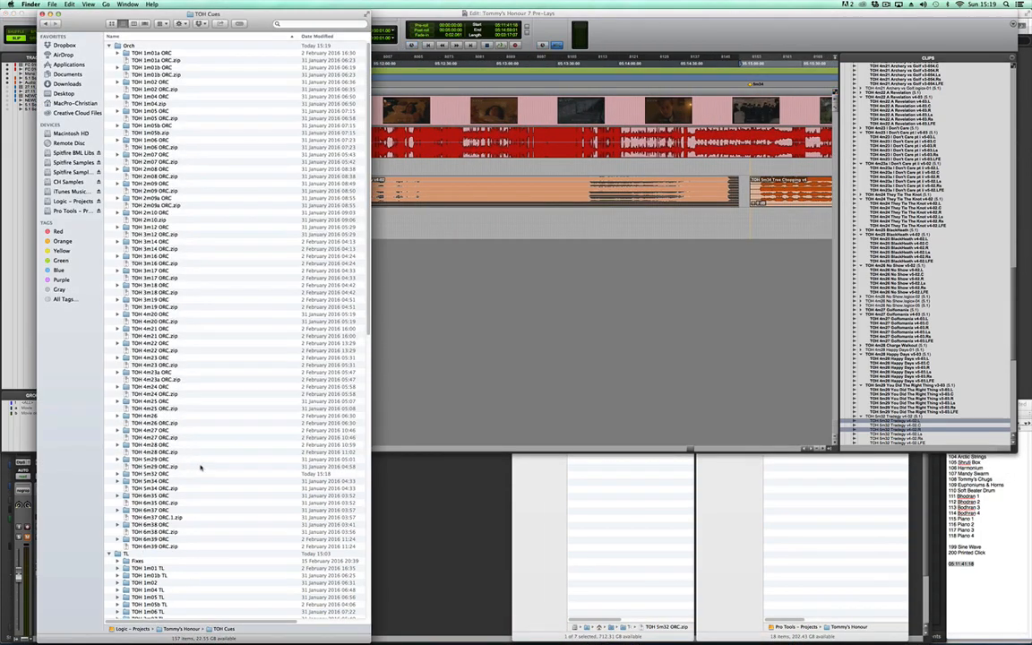
scroll(198, 457, down, 15)
click(117, 294)
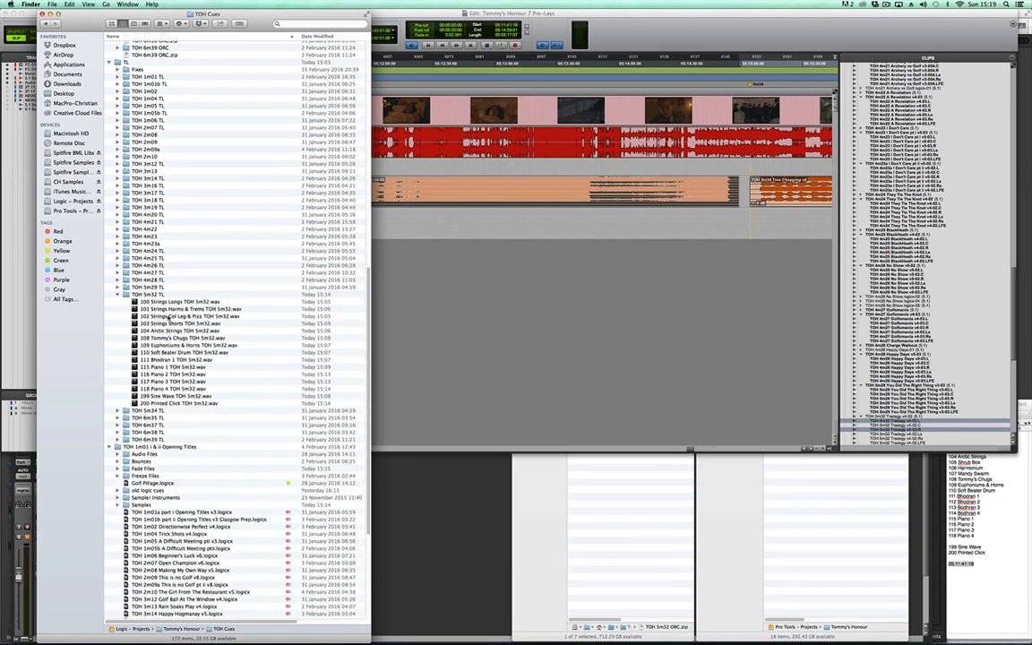
click(158, 303)
shift+click(161, 404)
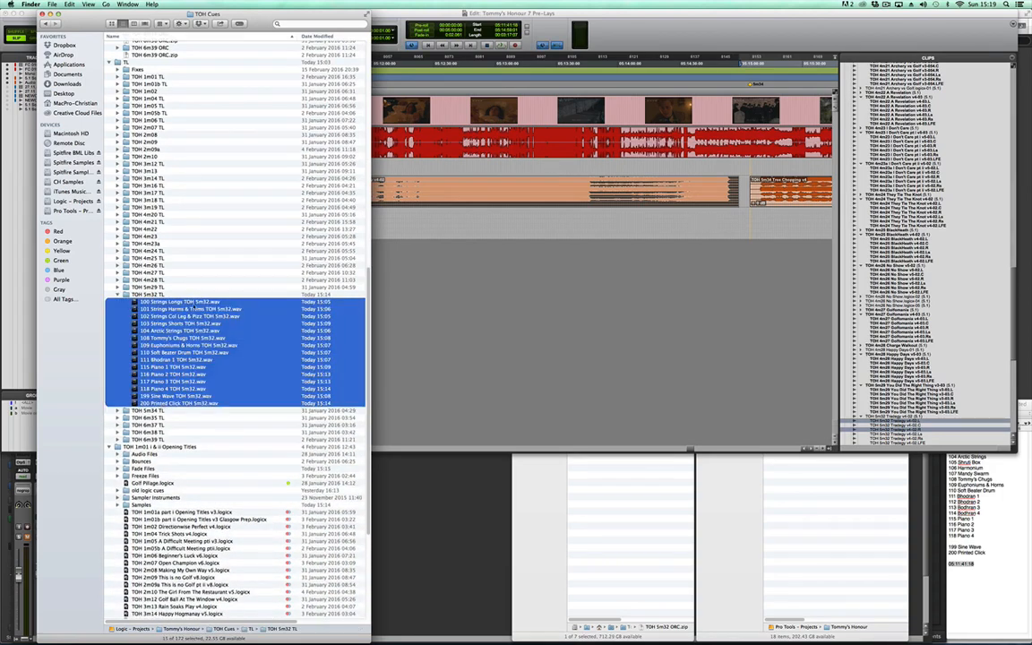
drag(161, 404, 487, 349)
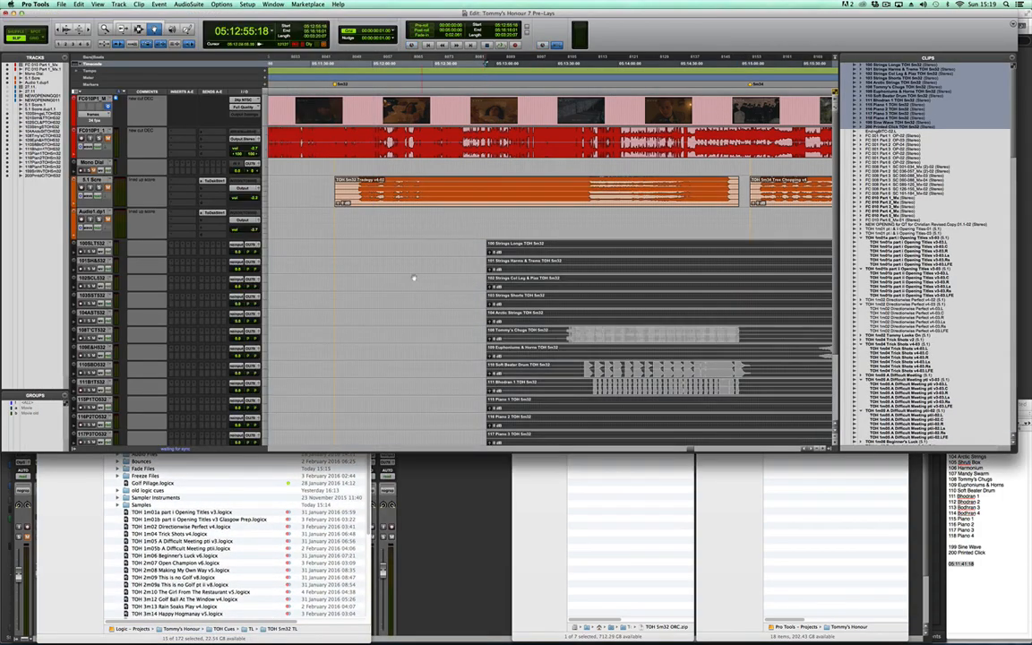
Step: Align stems 100 Strings Longs through 108 Tommy's Chugs to the start of the TOH 5m32 Tradegy v4-02 clip
scroll(395, 274, right, 3)
scroll(396, 274, left, 7)
scroll(397, 274, right, 3)
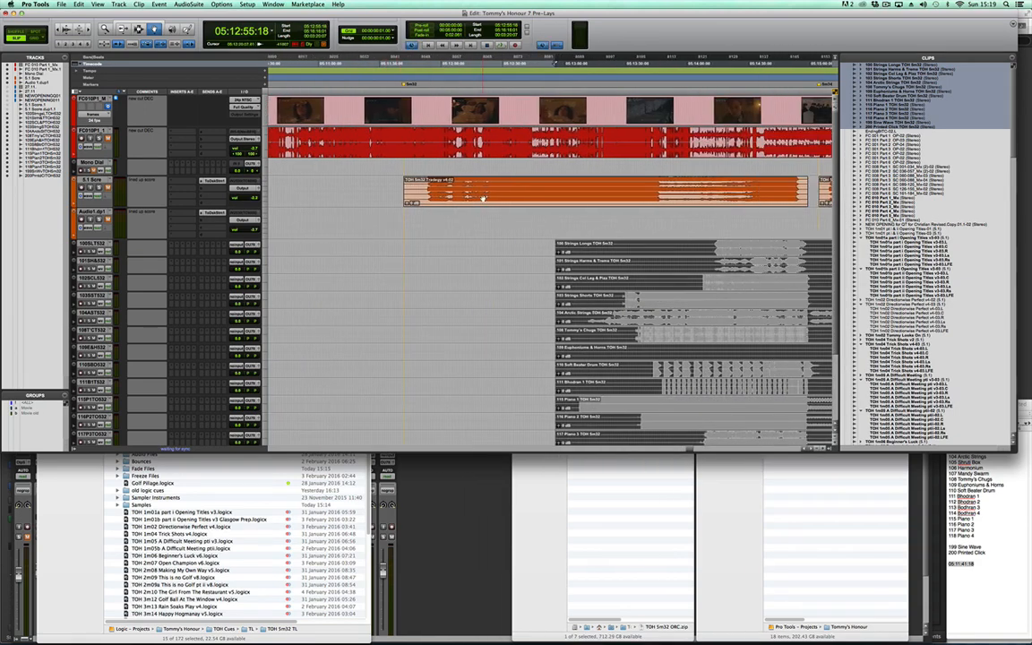
click(483, 197)
ctrl+click(576, 248)
ctrl+click(579, 267)
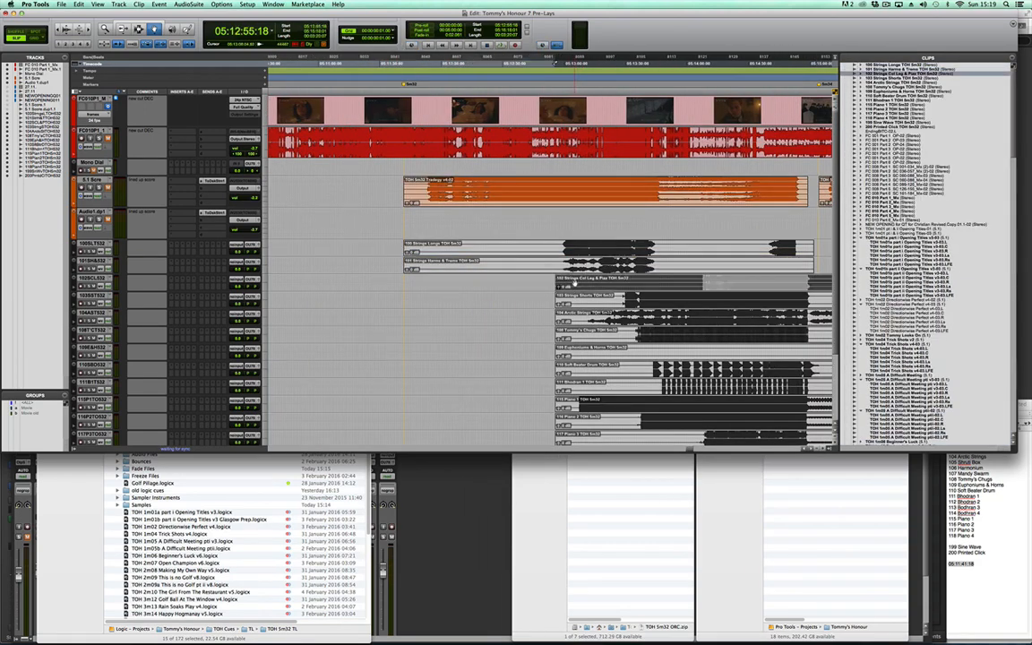
ctrl+click(582, 279)
ctrl+click(583, 297)
ctrl+click(584, 314)
ctrl+click(586, 339)
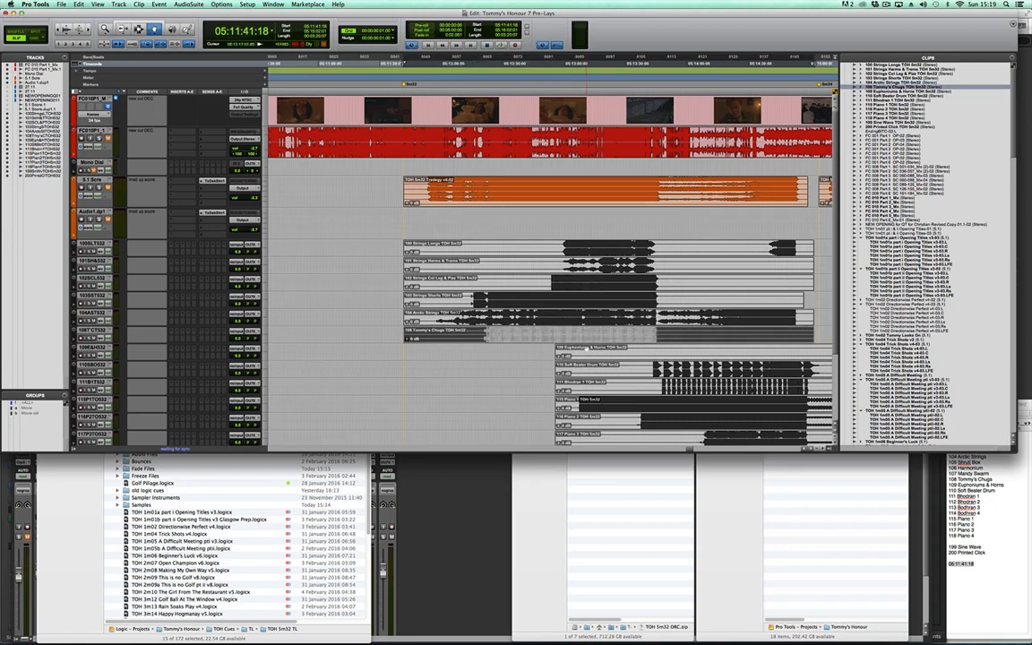
Step: Align the remaining stems, 109 Euphoniums & Horns through 200 Printed Click, to the 5m32 clip's start and check all stems against it
ctrl+click(589, 355)
ctrl+click(591, 373)
ctrl+click(585, 390)
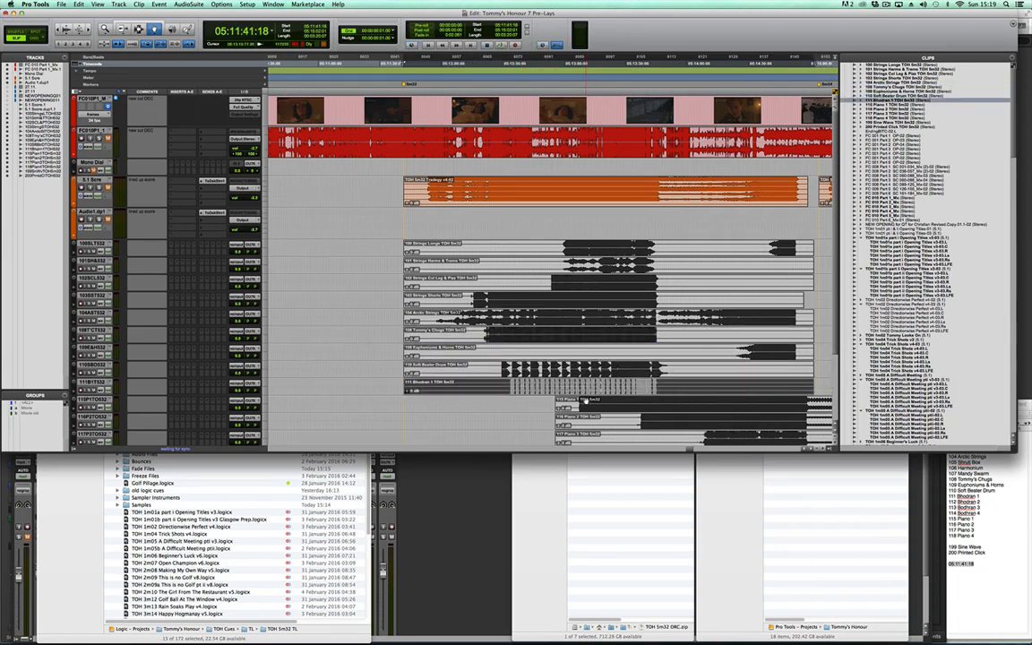
ctrl+click(585, 403)
ctrl+click(585, 420)
scroll(581, 412, down, 5)
ctrl+click(594, 347)
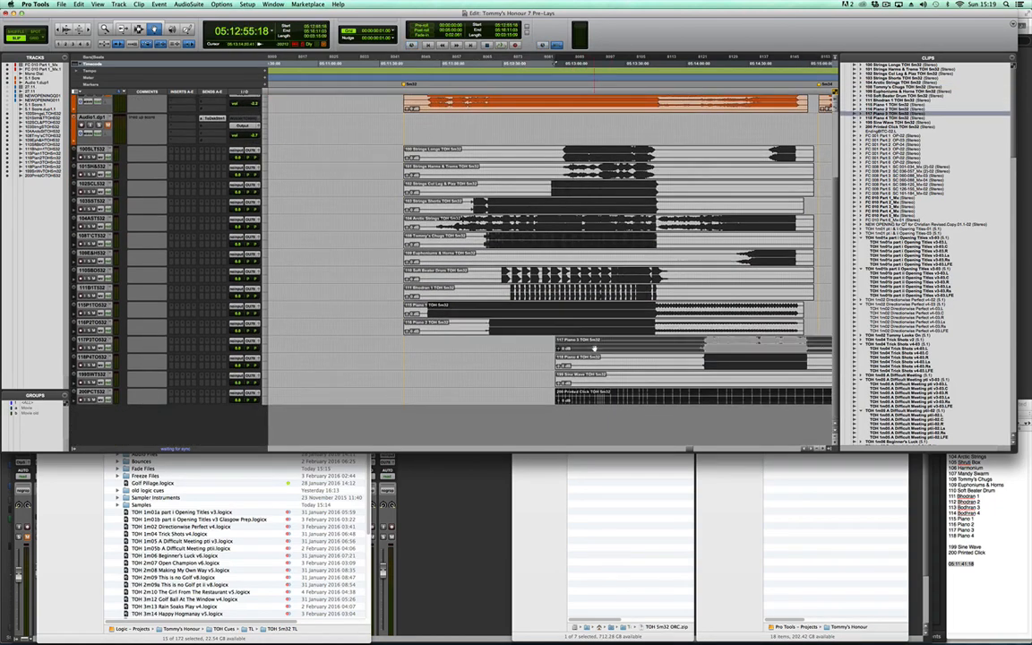
ctrl+click(593, 364)
ctrl+click(594, 378)
ctrl+click(597, 393)
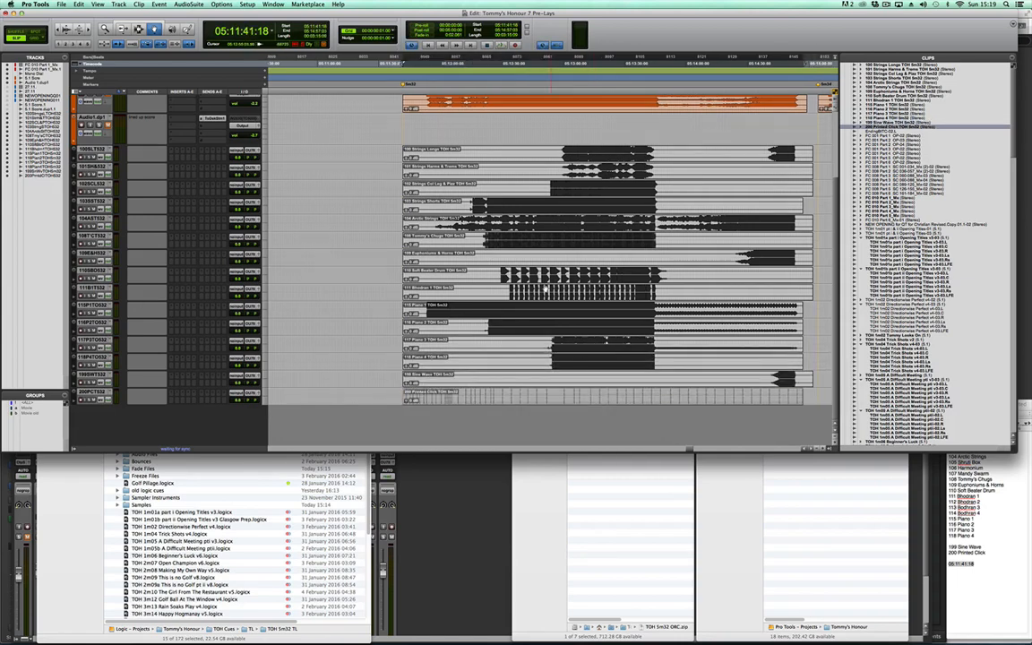
scroll(528, 287, right, 10)
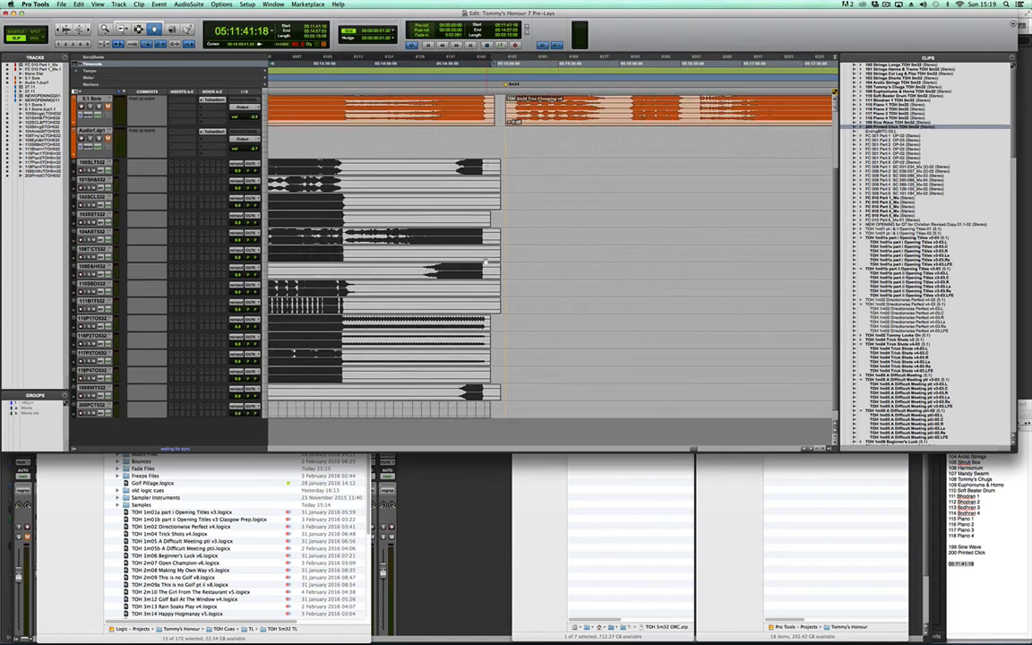
scroll(499, 170, left, 5)
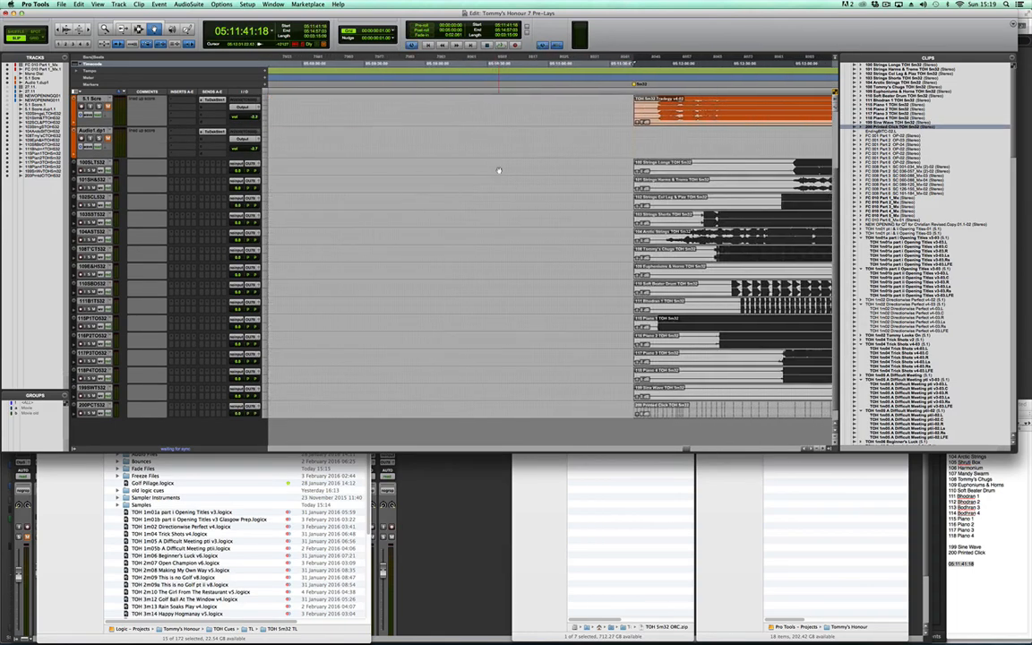
scroll(499, 170, left, 12)
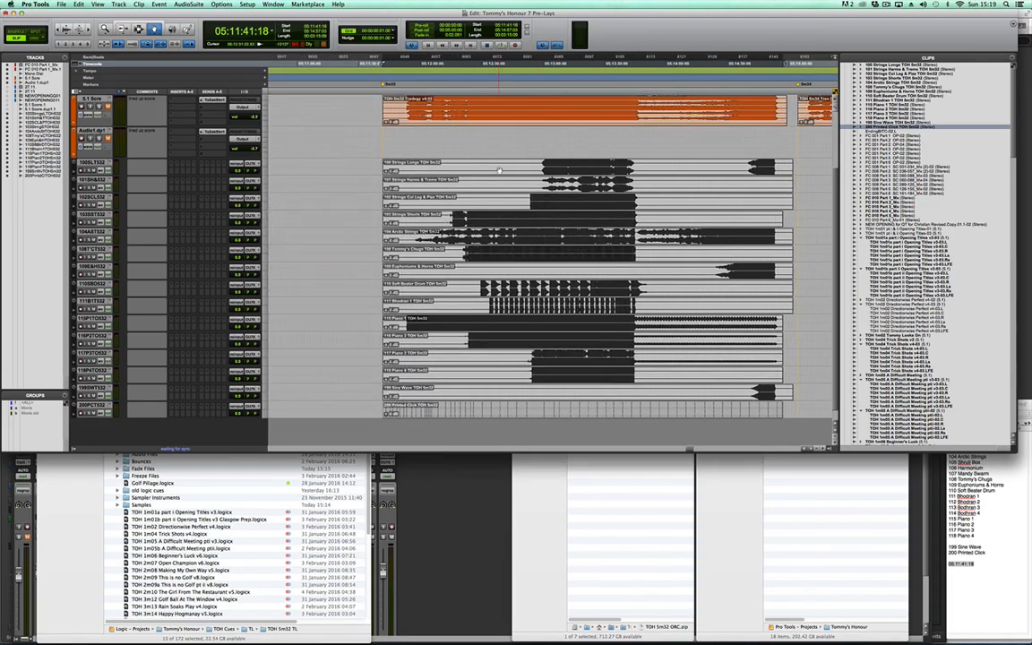
scroll(463, 394, down, 2)
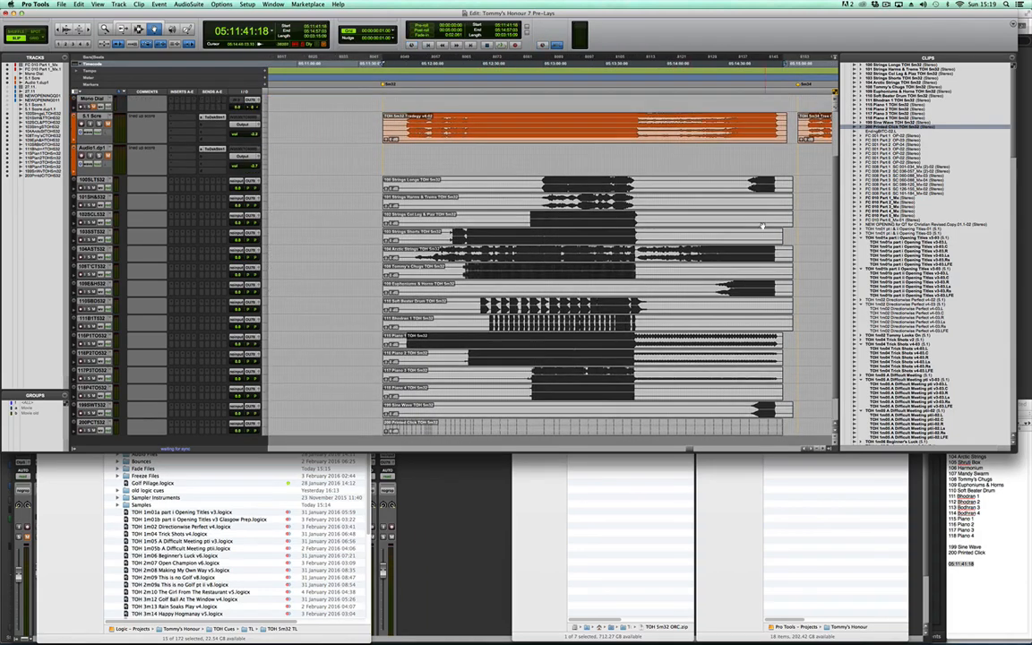
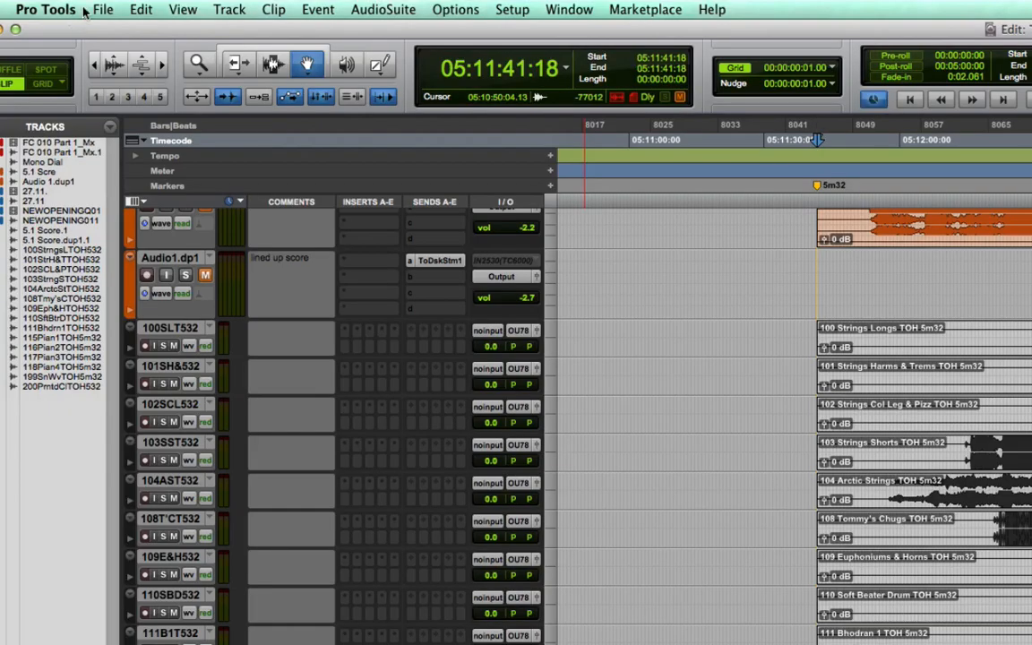
Step: Import the 5m32 v4 MIDI file from the TOH 5m32 ORC folder to new tracks at the selection, including its tempo map and key signature
click(60, 4)
mouse_move(74, 117)
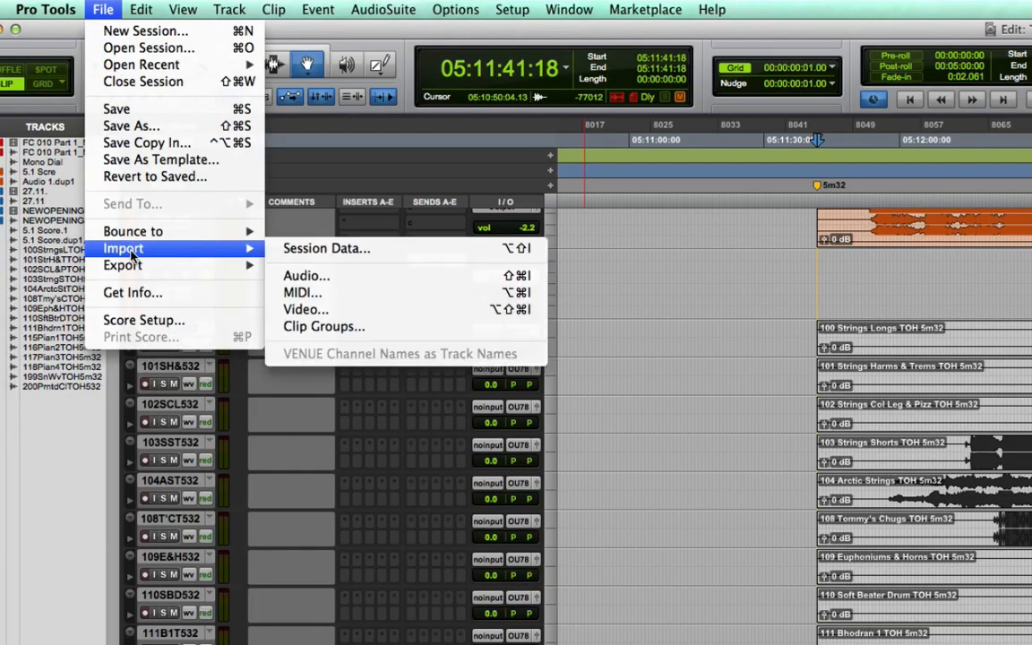
click(399, 292)
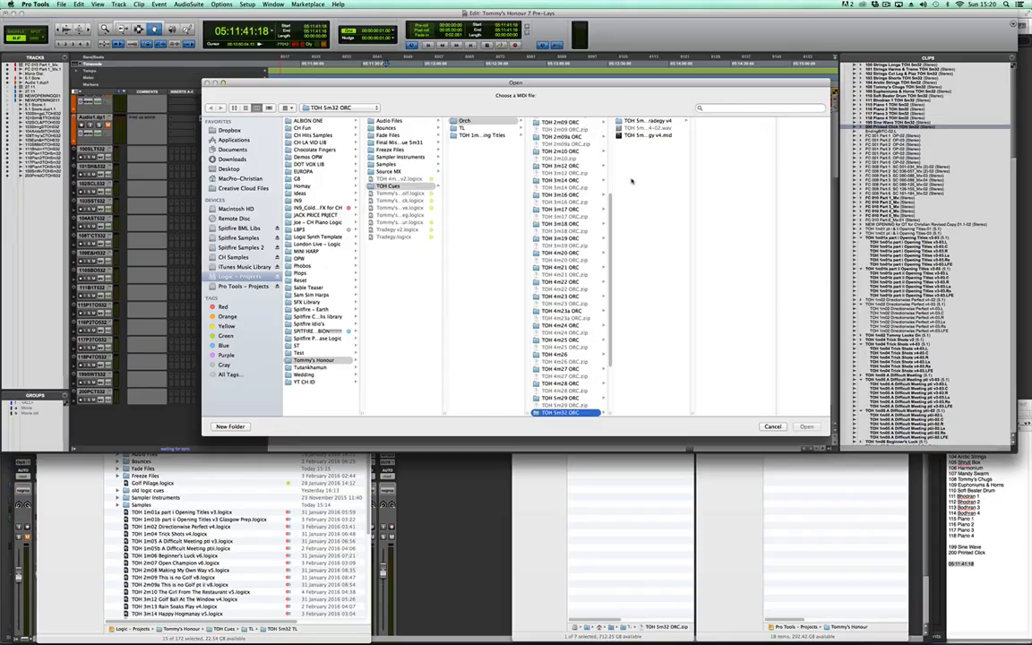
double_click(650, 136)
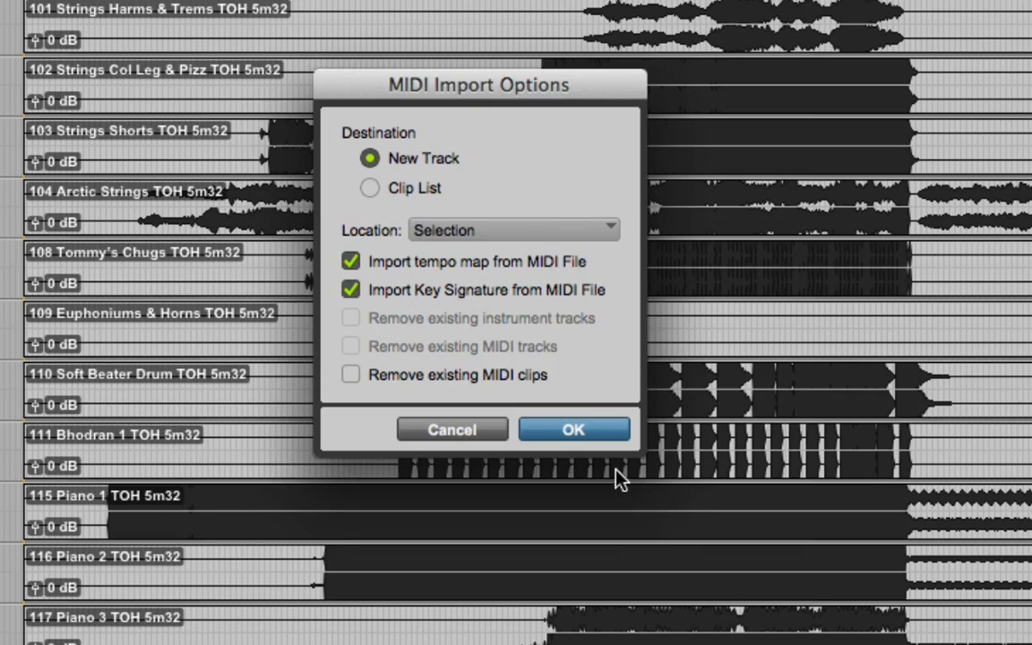
click(583, 429)
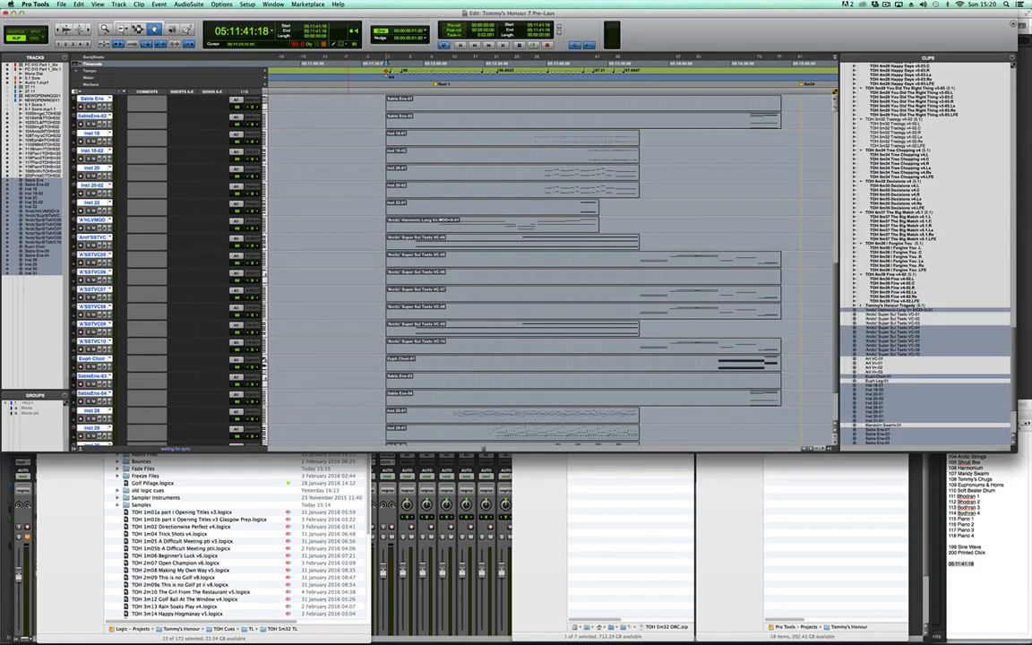
Step: Delete the imported MIDI tracks with their active clips and remove the selected MIDI clips from the session
click(119, 4)
click(130, 50)
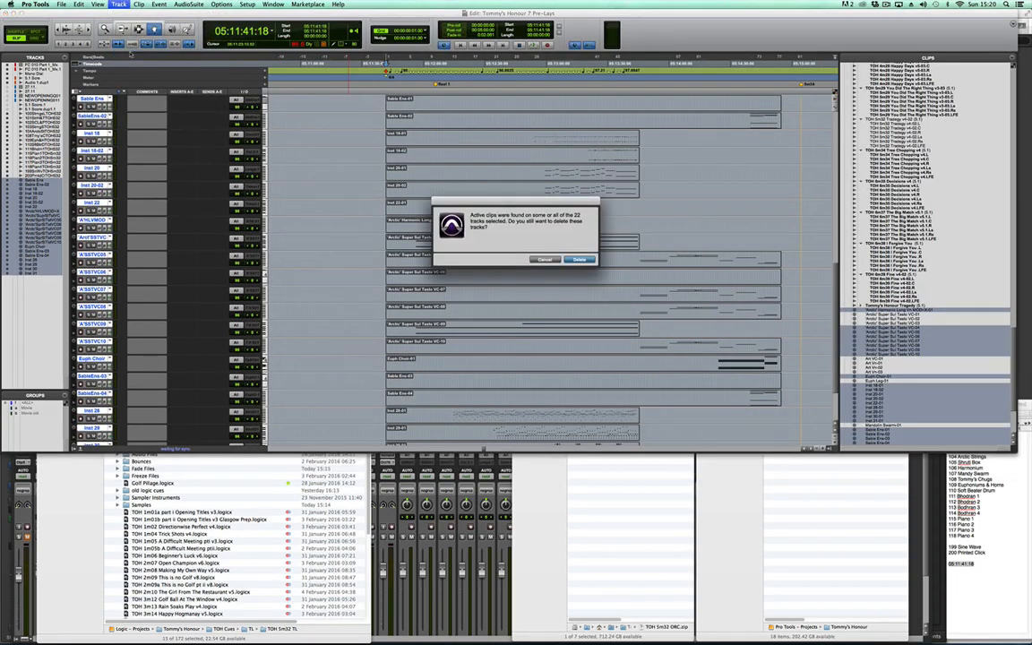
click(594, 258)
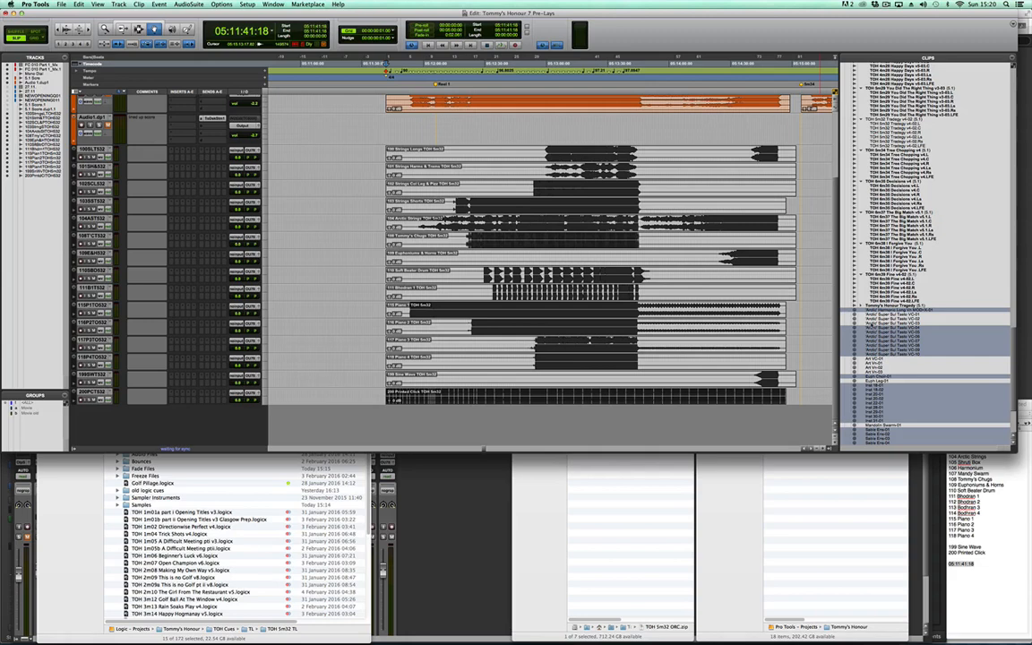
key(super+shift+b)
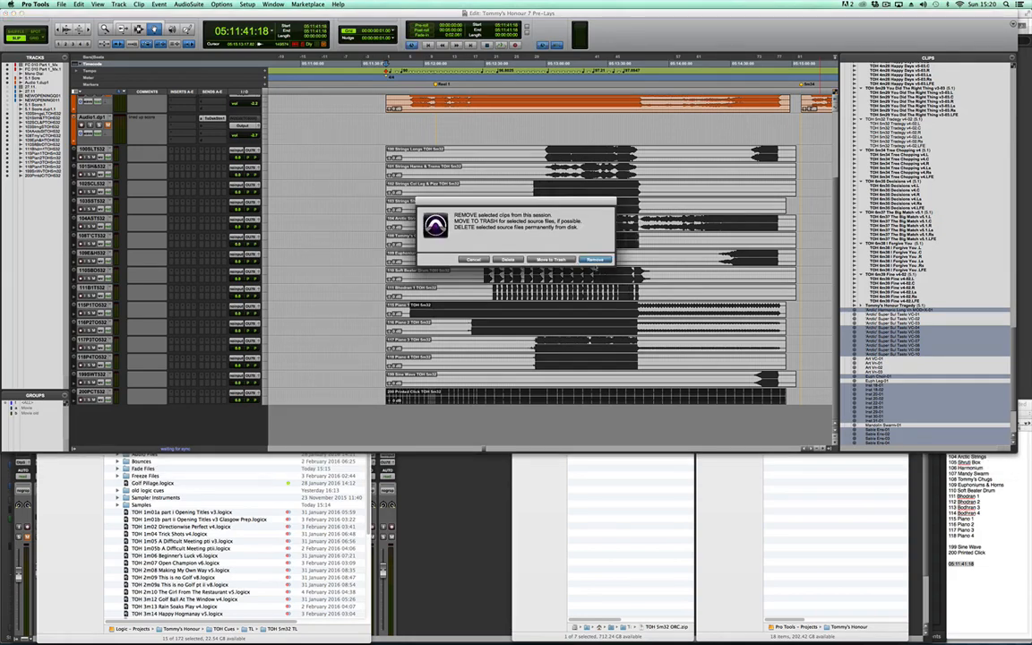
key(Return)
scroll(444, 293, up, 5)
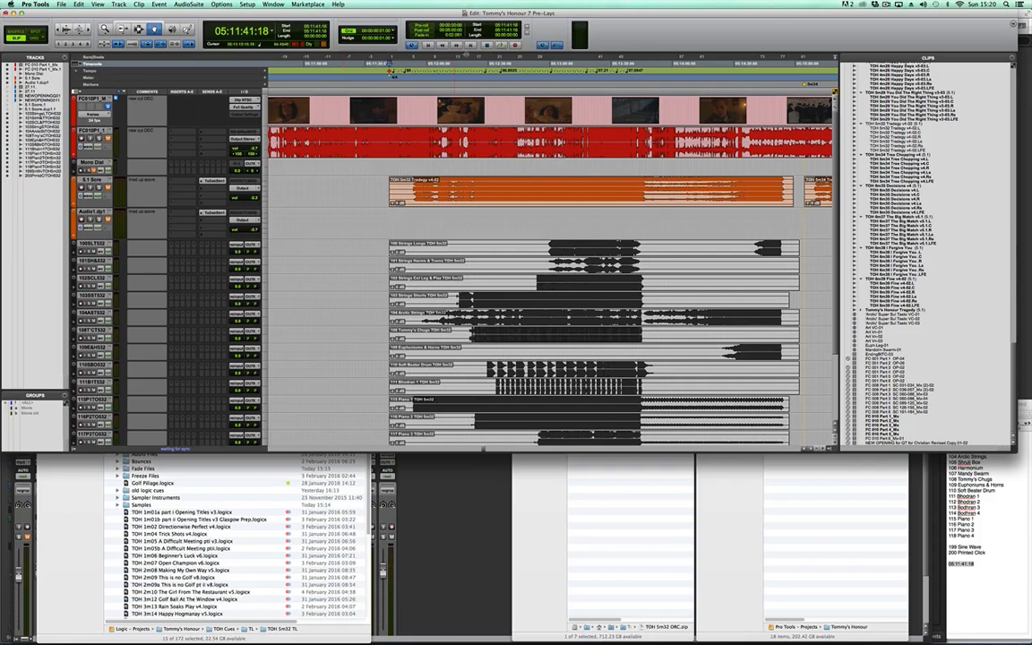
Step: Review the Move Song Start options in Time Operations without applying them
click(159, 5)
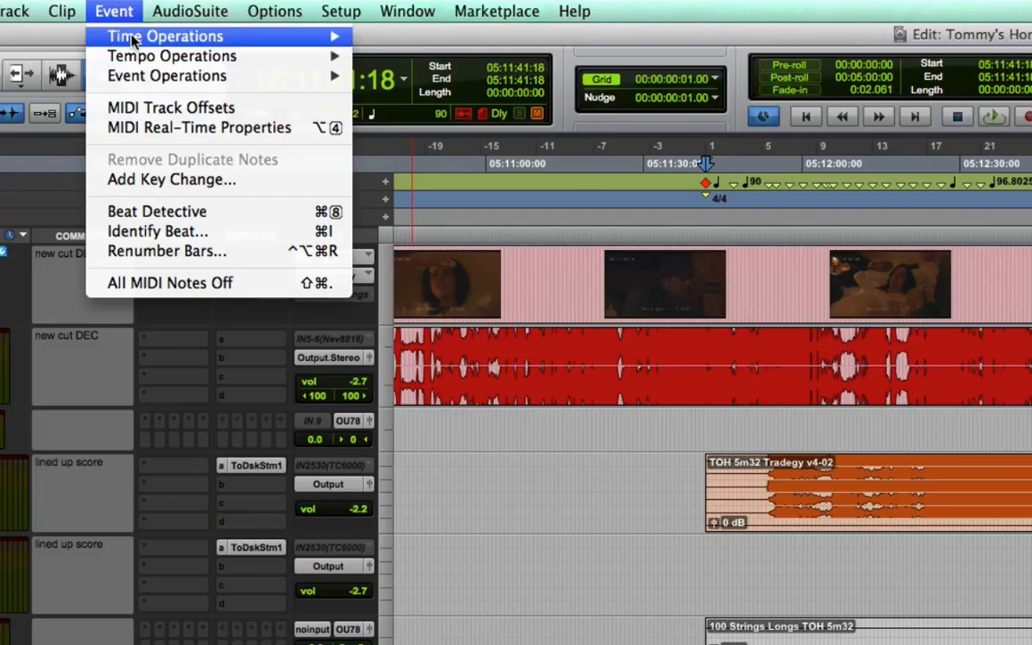
mouse_move(135, 35)
click(459, 134)
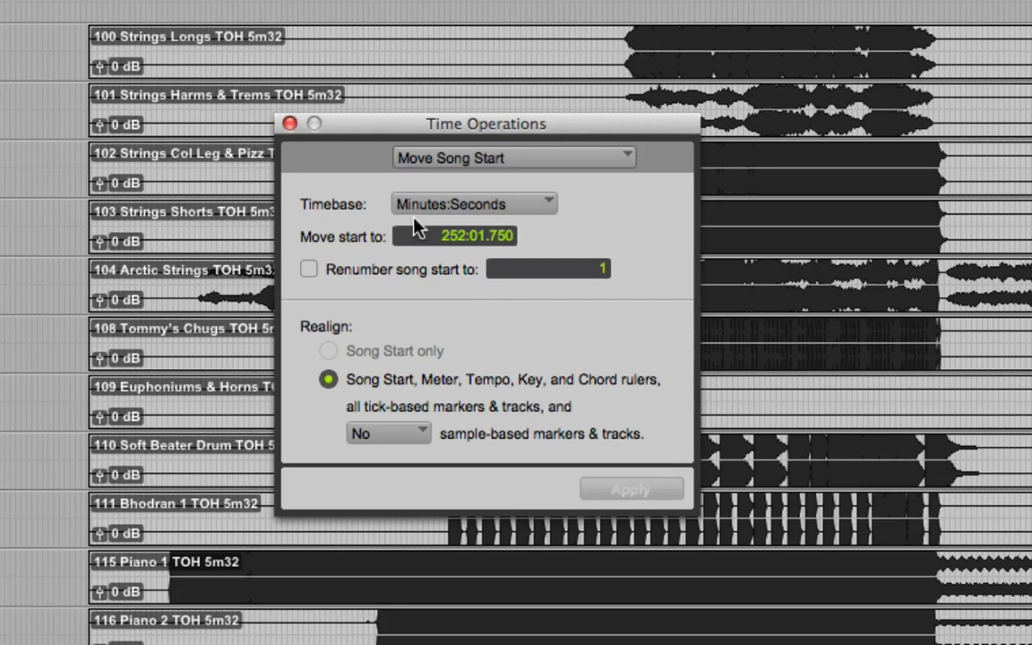
click(288, 125)
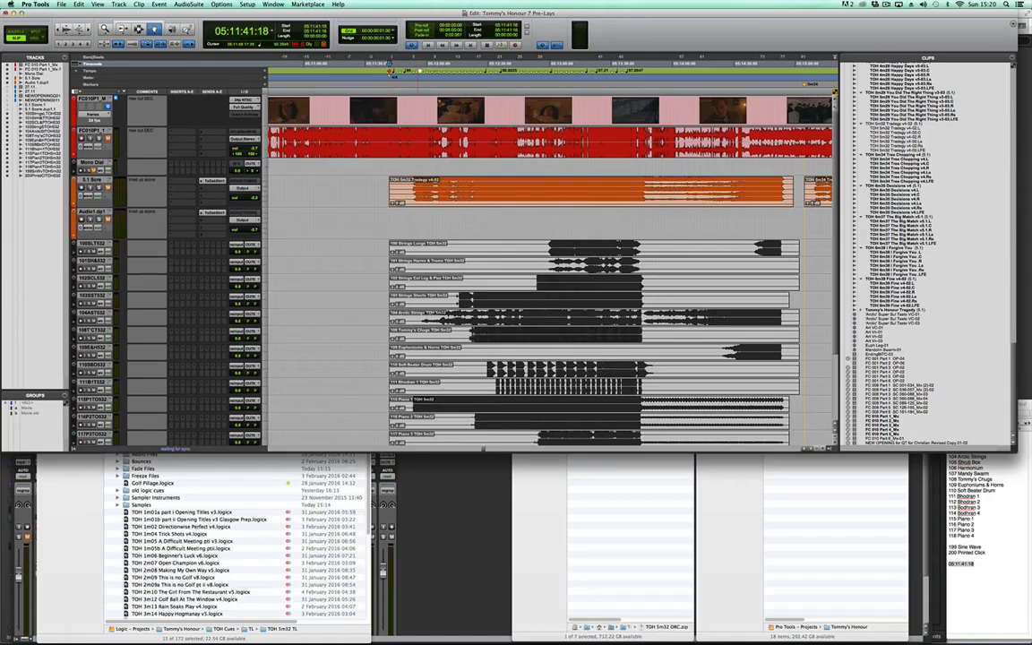
Step: Add a marker named 5m32 at the start of the cue
key(KP_Enter)
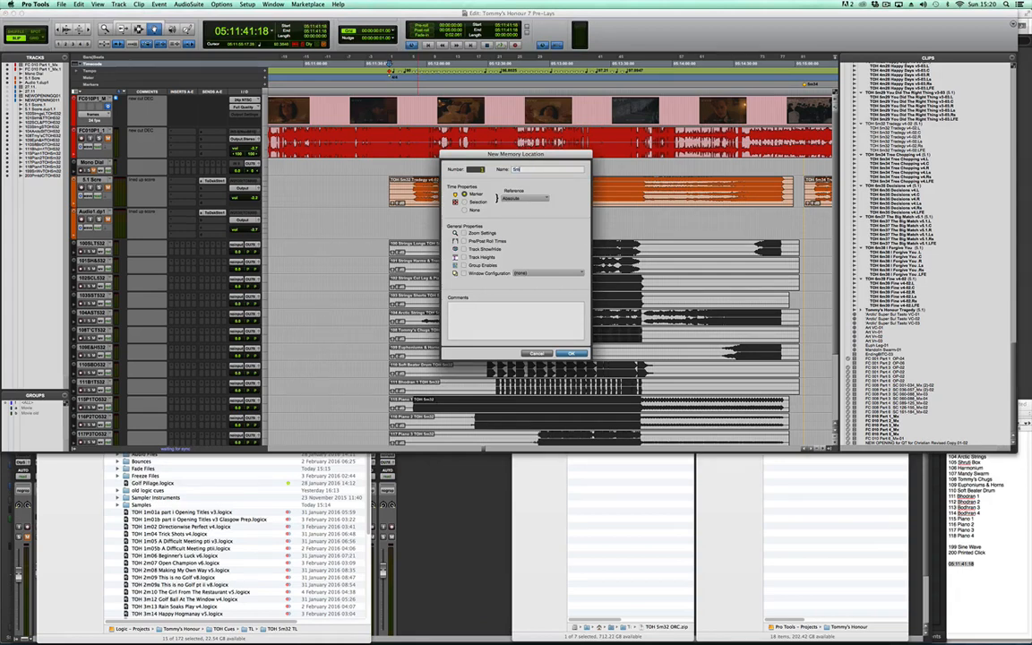
text(5m32)
key(Return)
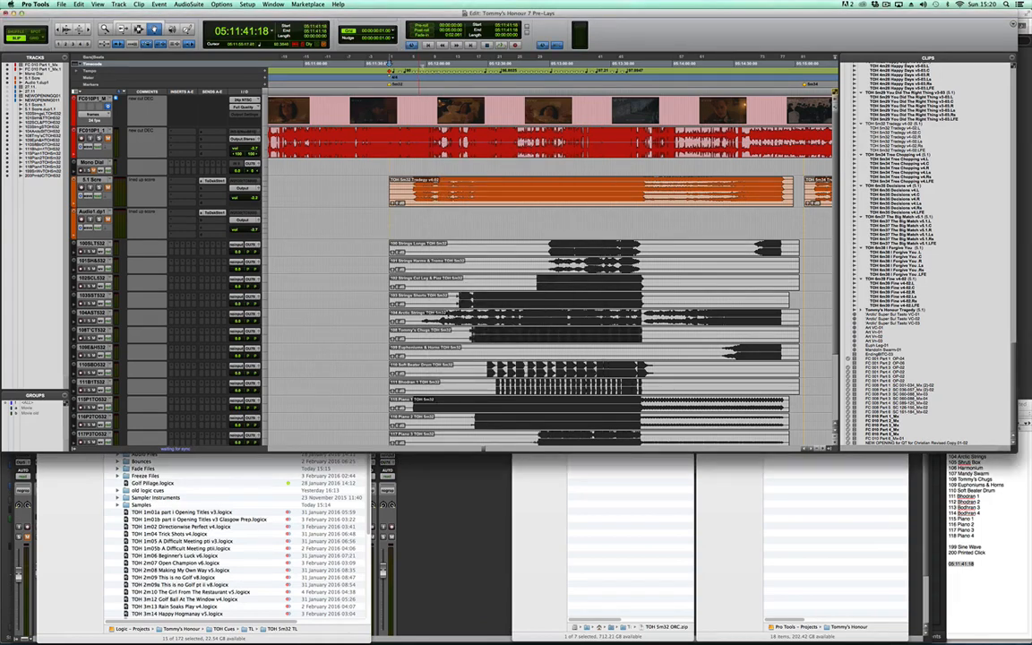
Step: Examine the imported tempo map against the 5m32 score clip and stems, checking the whole cue across all tracks
key(r)
key(r)
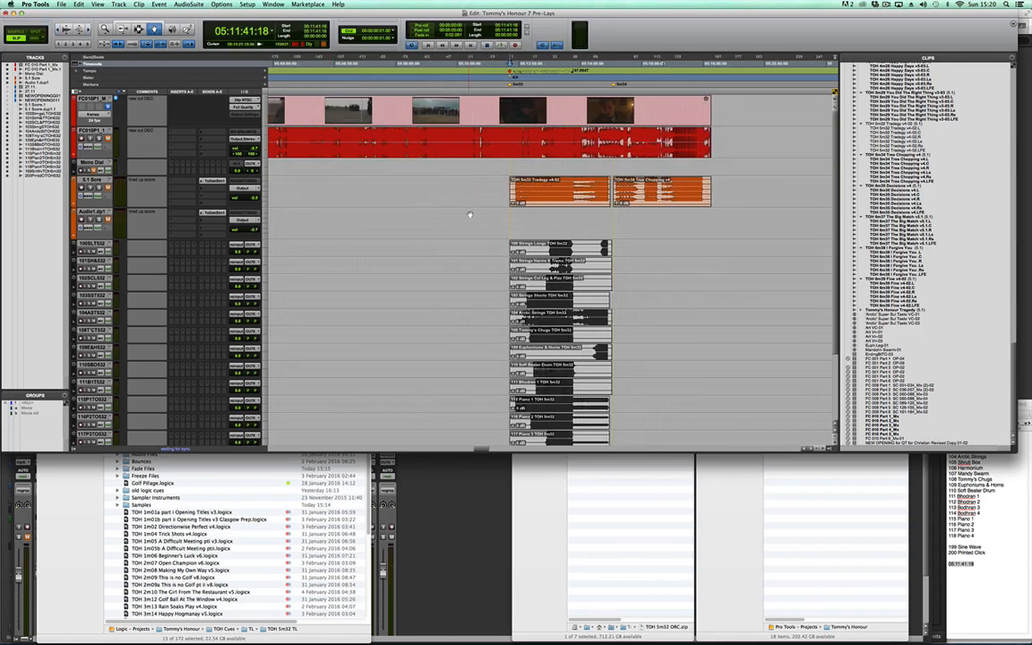
scroll(470, 216, down, 3)
scroll(470, 215, up, 3)
scroll(470, 216, down, 3)
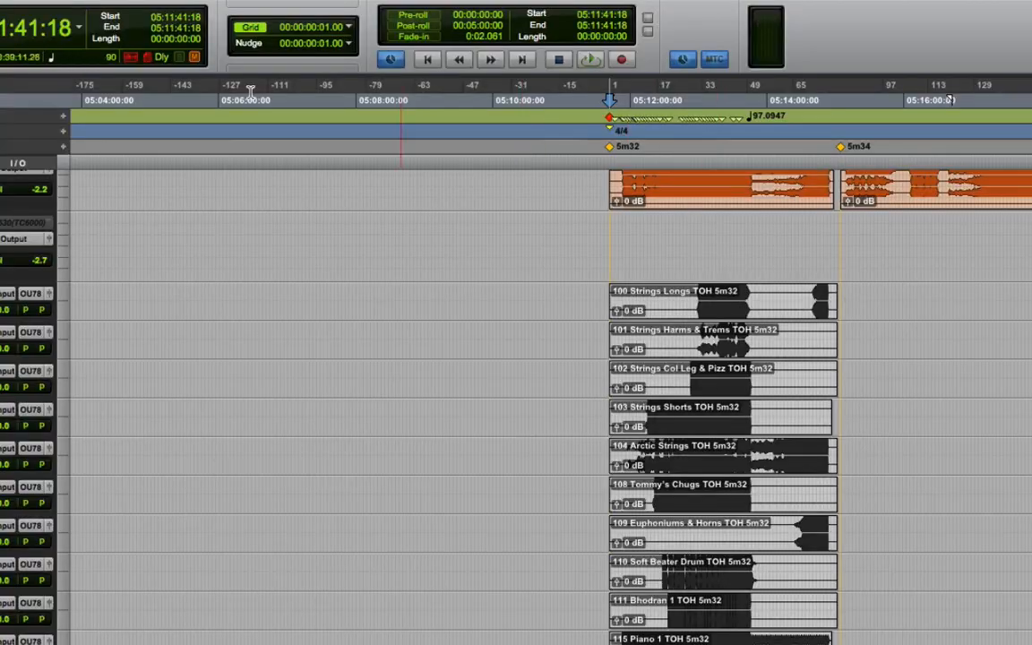
key(t)
key(t)
key(t)
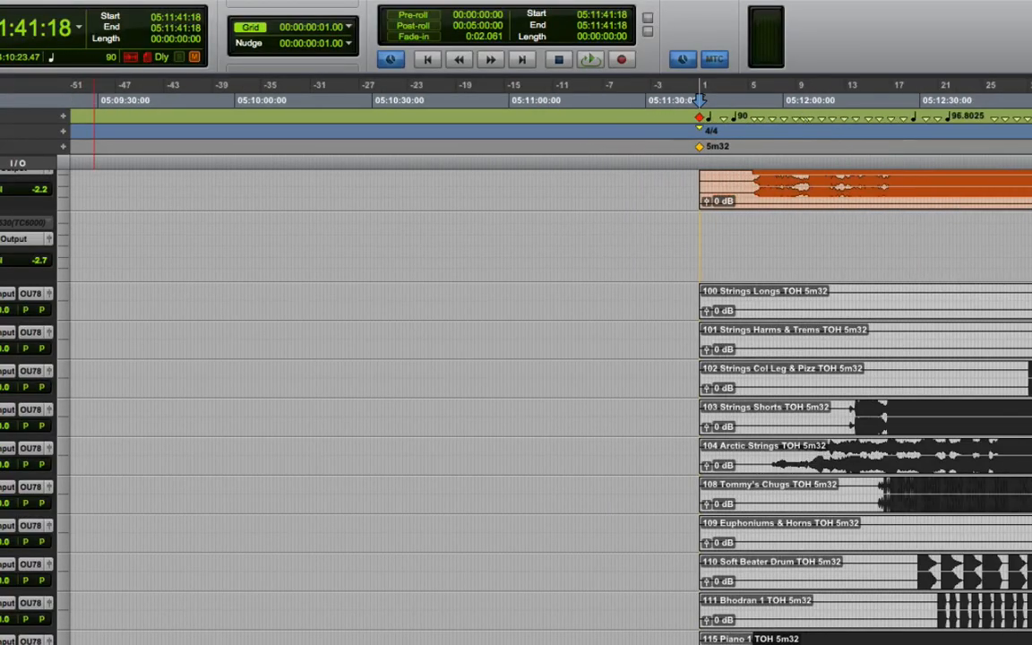
scroll(441, 399, right, 3)
scroll(438, 406, up, 1)
scroll(439, 406, right, 10)
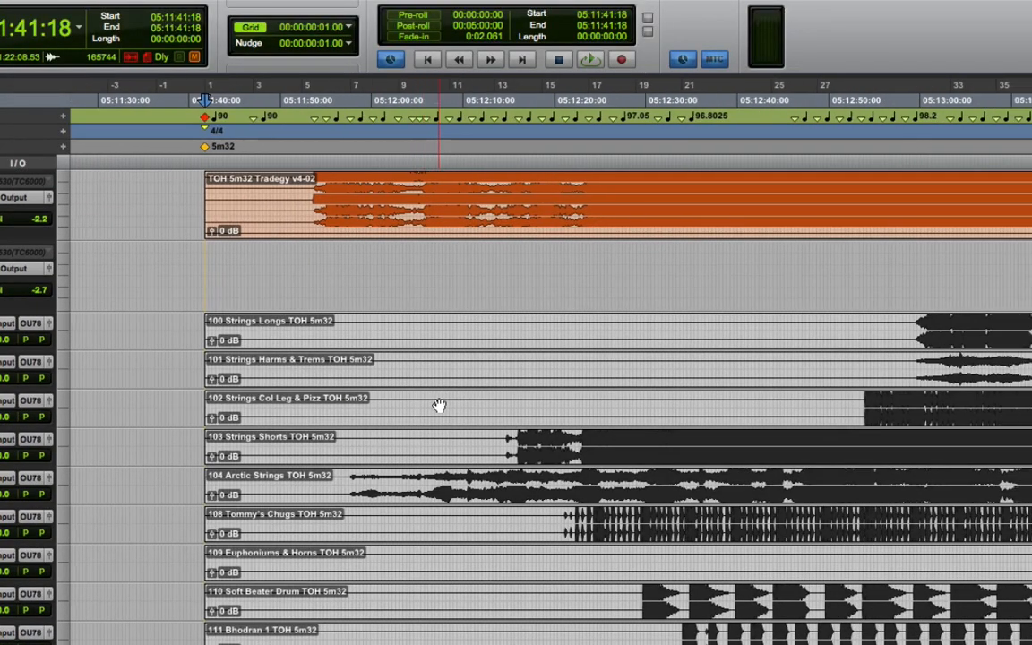
scroll(439, 406, up, 1)
scroll(439, 406, left, 1)
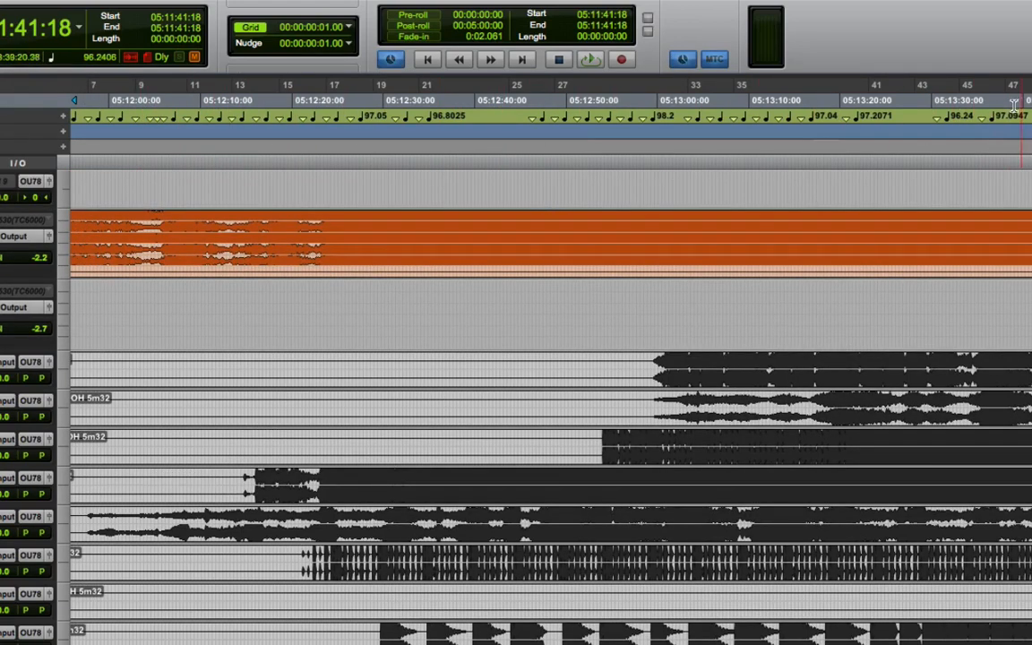
key(r)
key(r)
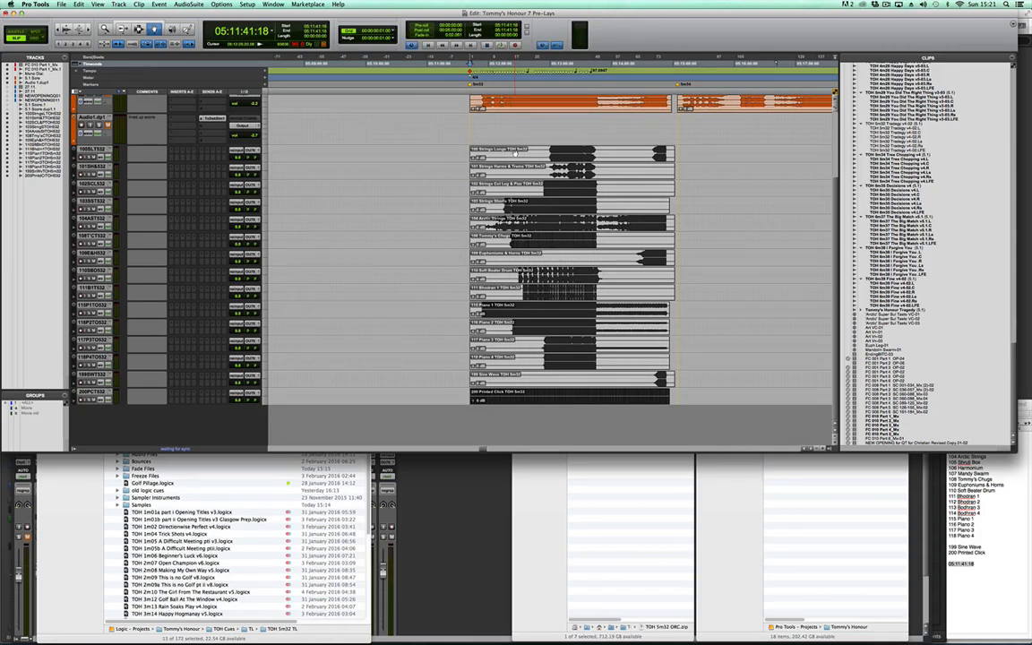
scroll(467, 153, up, 3)
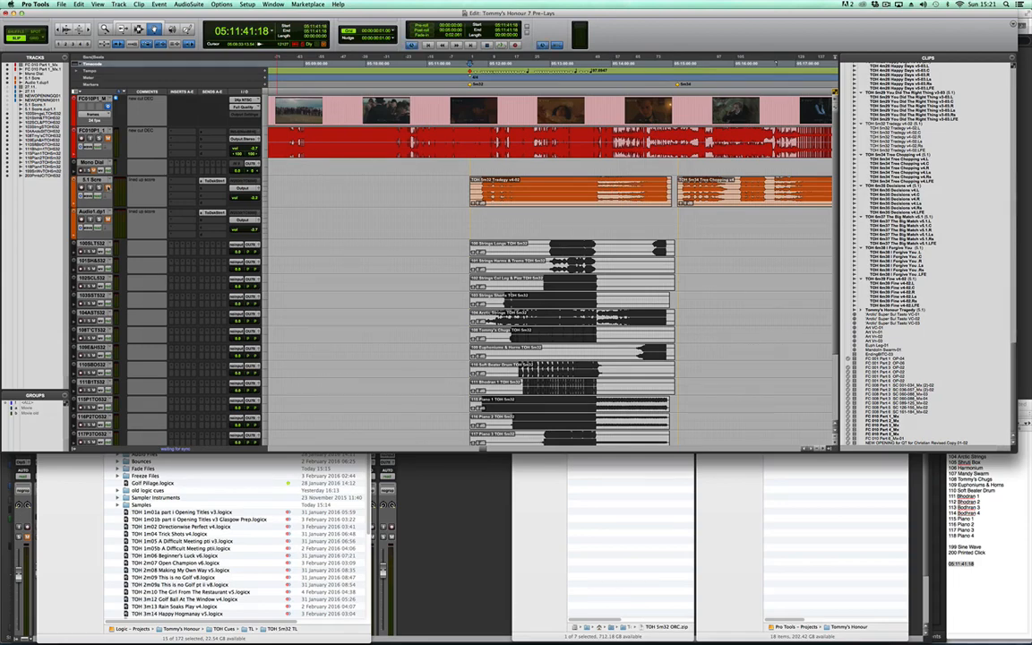
scroll(415, 195, down, 3)
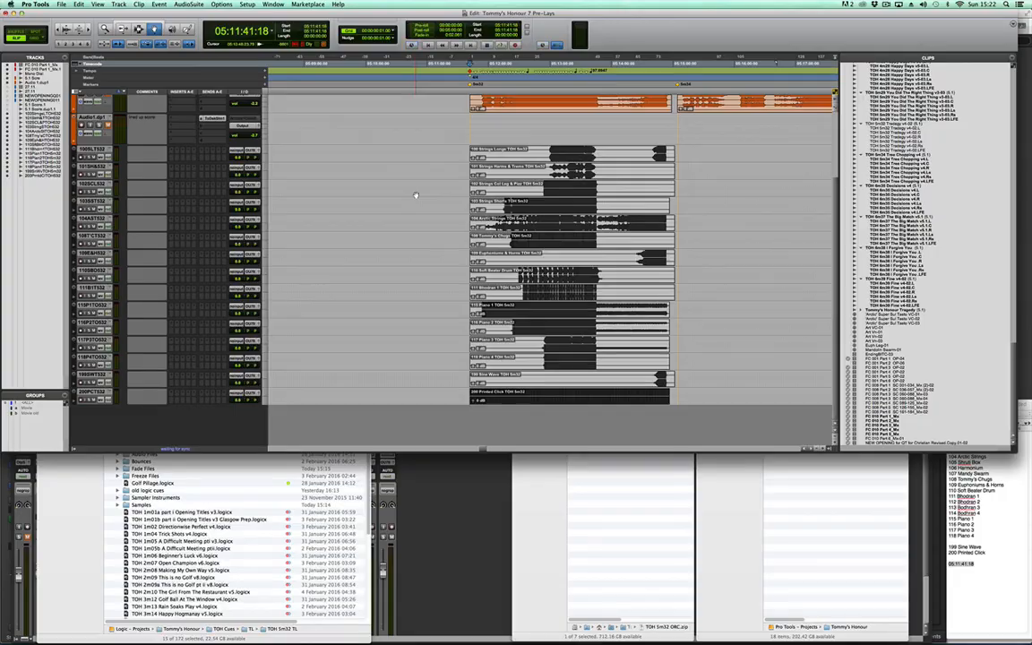
Step: Save a copy of the session as TOH 5m32 TL in the Tommy's Honour folder
key(super+shift+s)
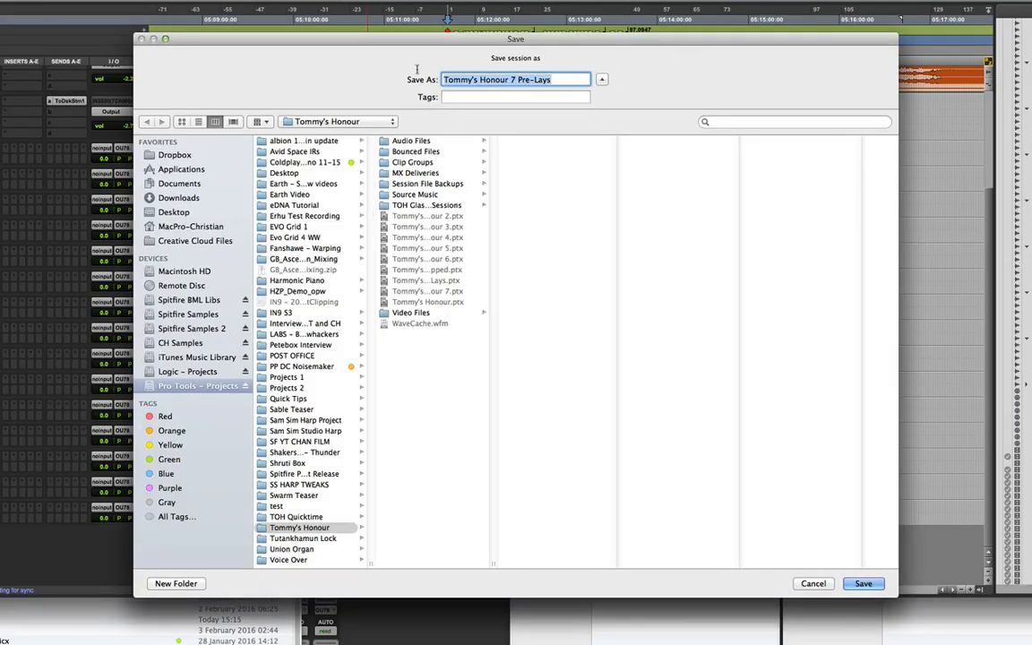
text(TOH 5m32 TL)
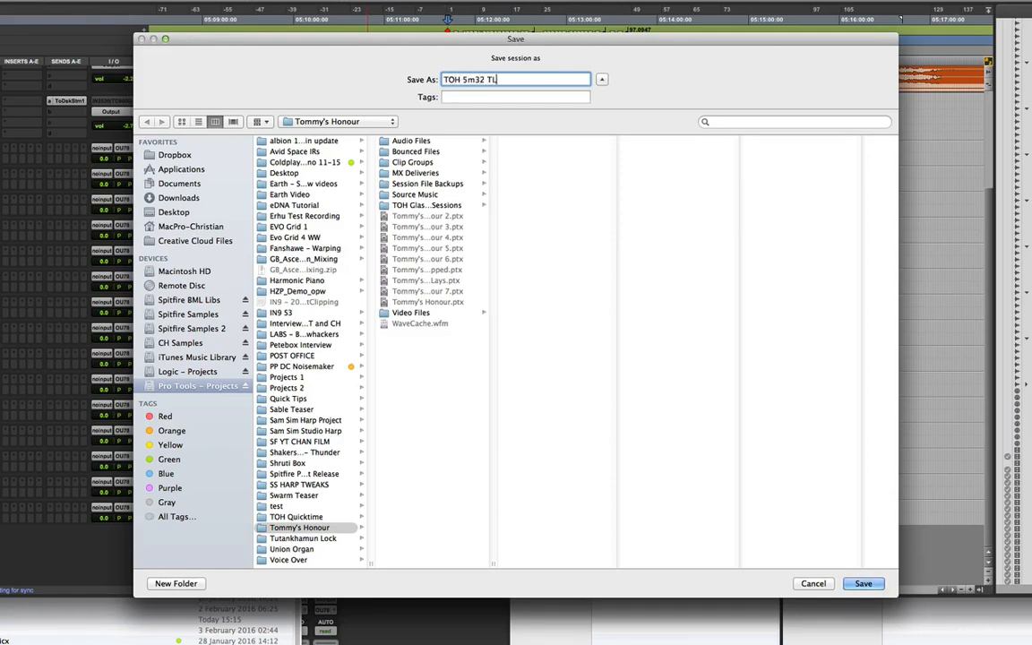
key(Return)
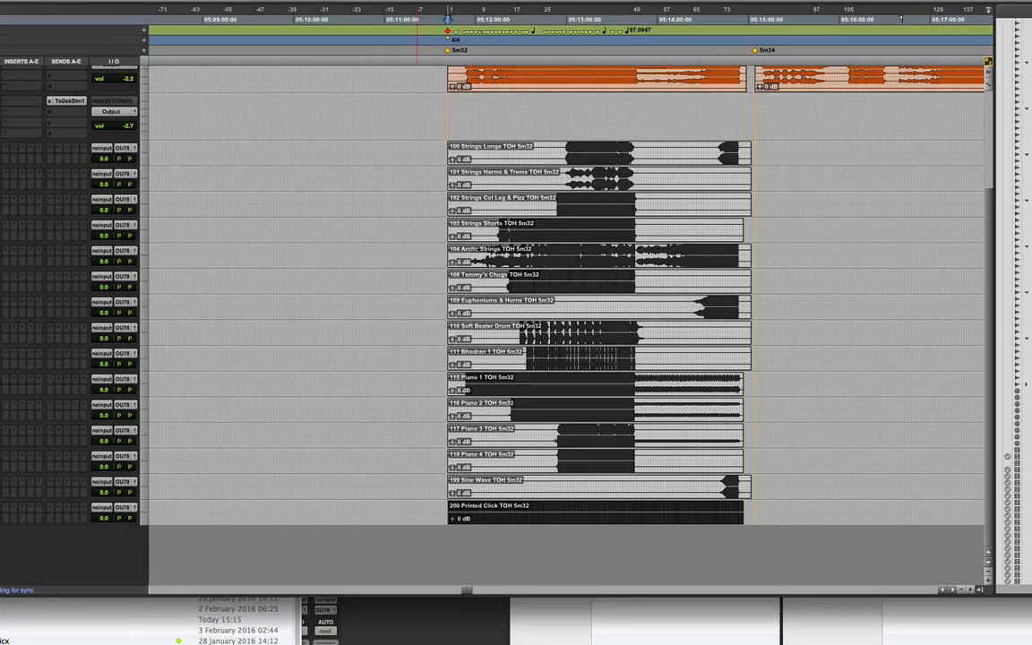